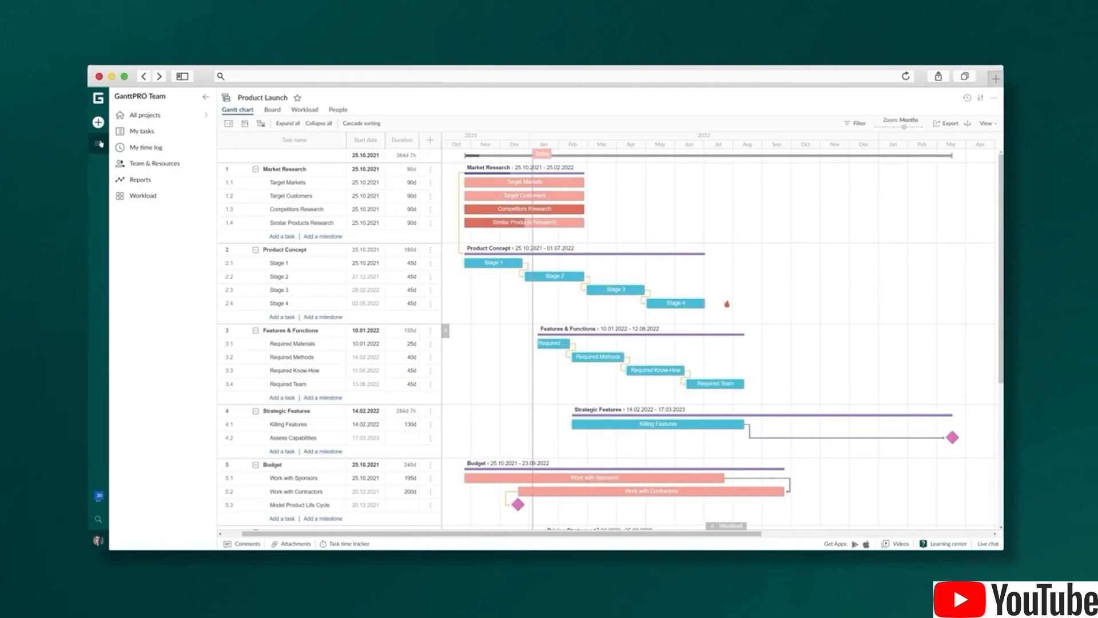
Star Product Launch, Marketing Campaign, Learning Roadmap, Maintenance Schedule and Conference Agenda, then list my 21 tasks
{"action": "left_click", "coordinate": [151, 119]}
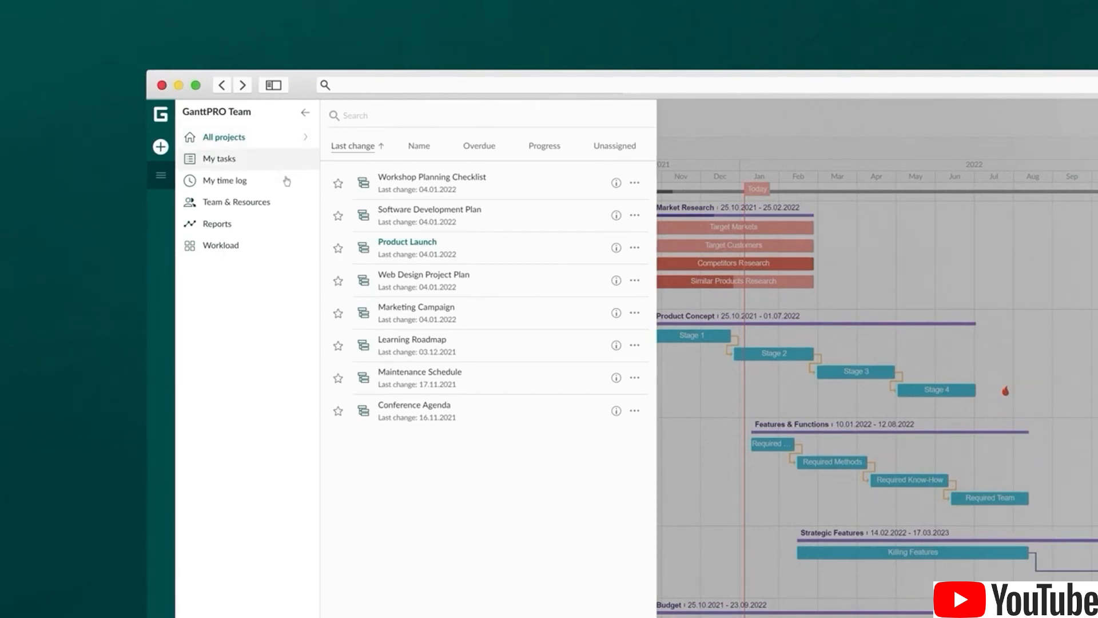
{"action": "left_click", "coordinate": [338, 247]}
{"action": "left_click", "coordinate": [338, 313]}
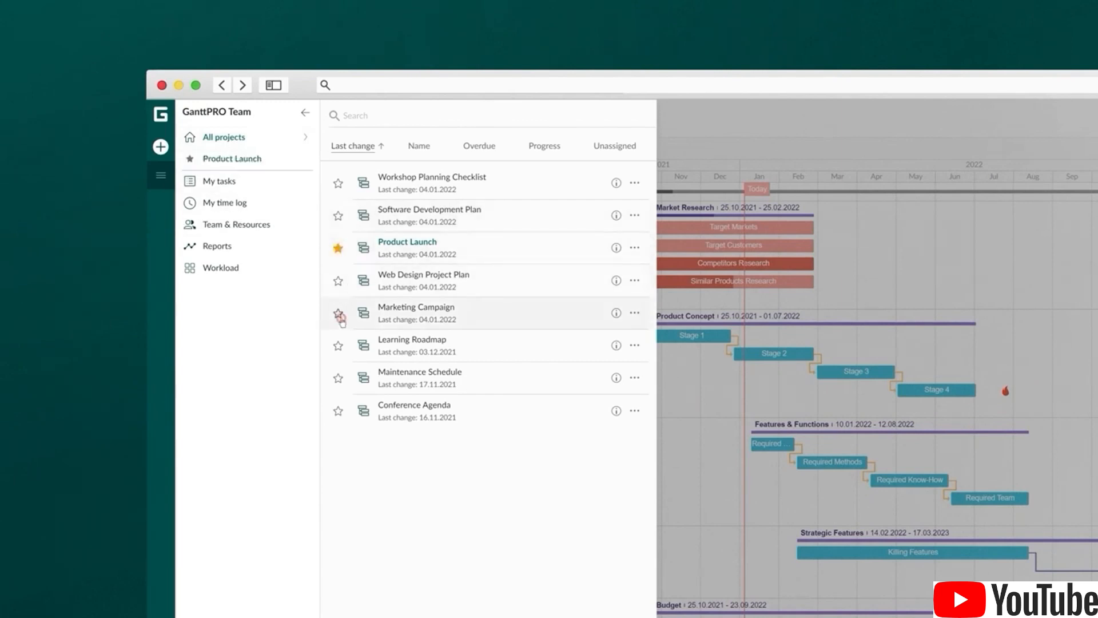
{"action": "left_click", "coordinate": [338, 345]}
{"action": "left_click", "coordinate": [338, 377]}
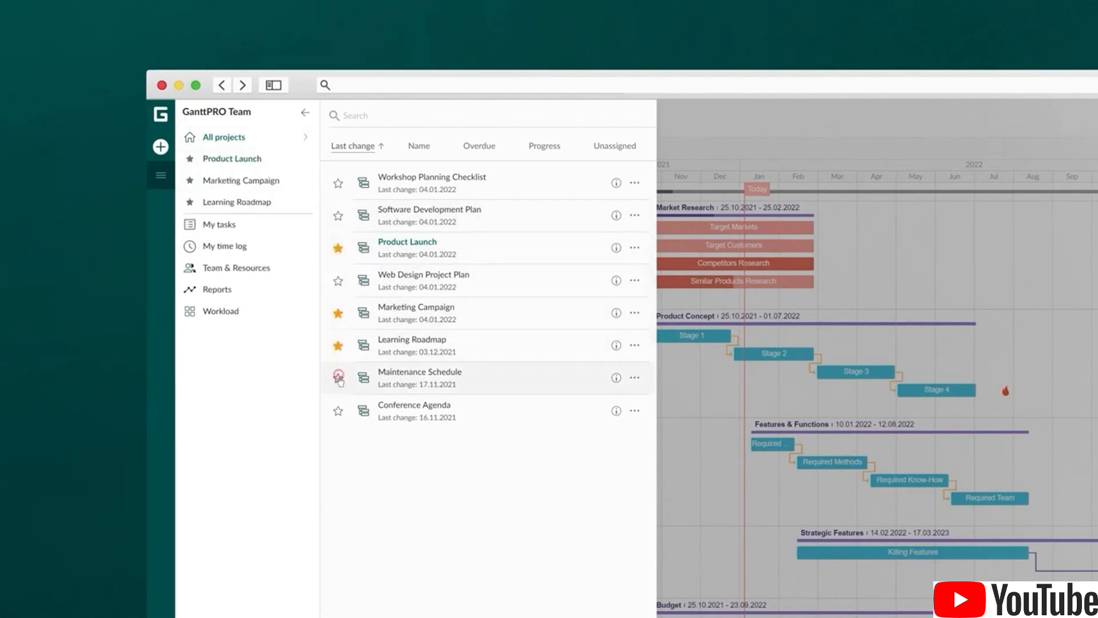
{"action": "left_click", "coordinate": [338, 411]}
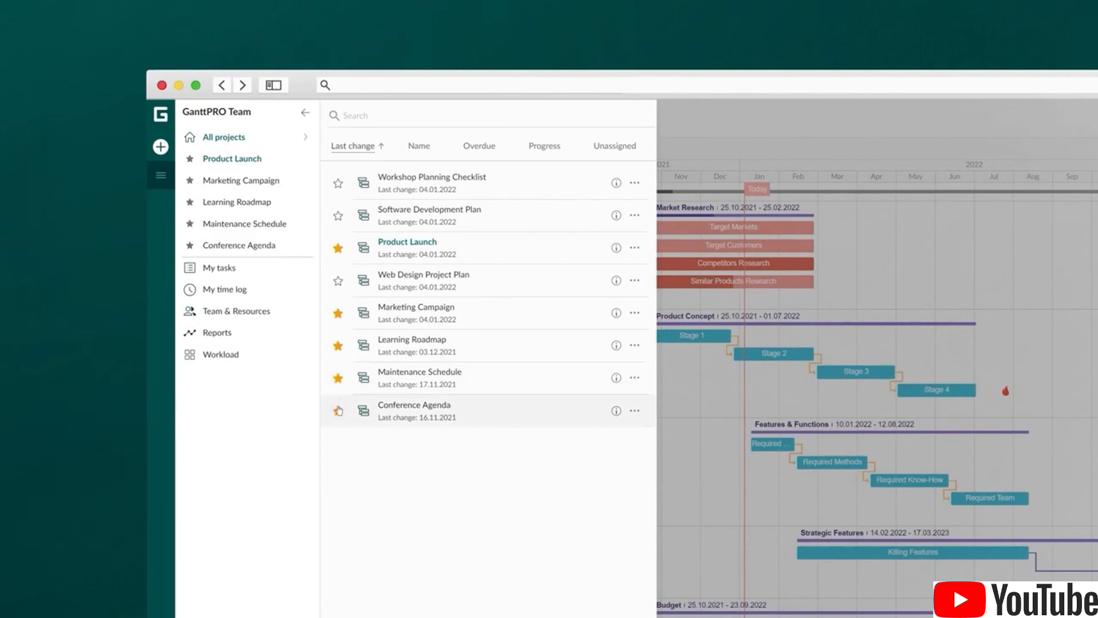
{"action": "left_click", "coordinate": [257, 275]}
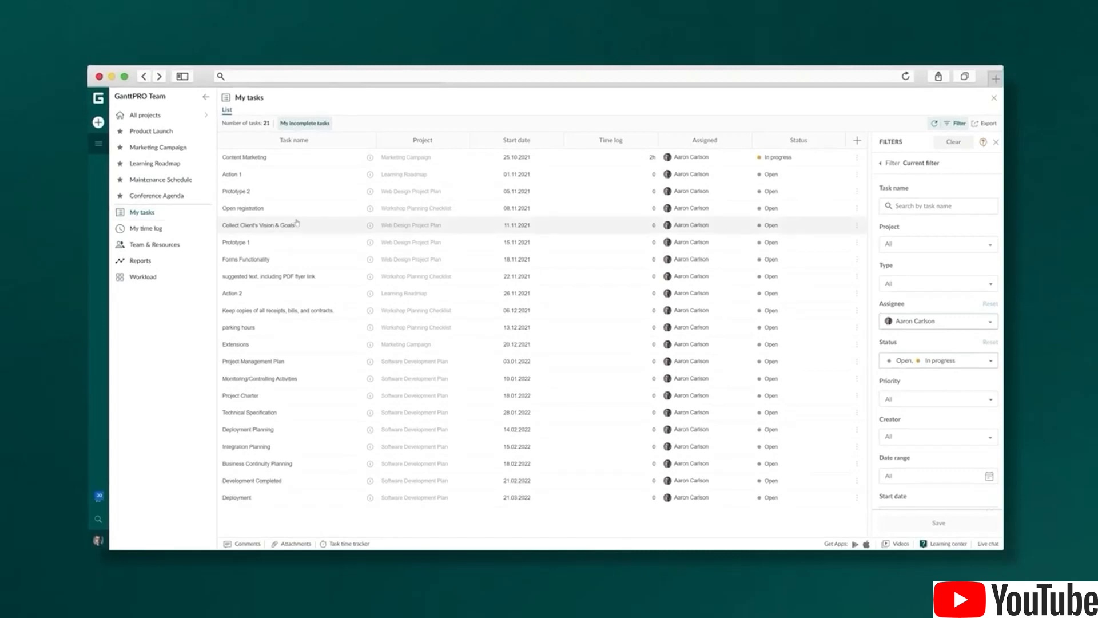
Clear the task filters, view My time log, then show the Team & Resources list of 7 people
{"action": "left_click", "coordinate": [954, 143]}
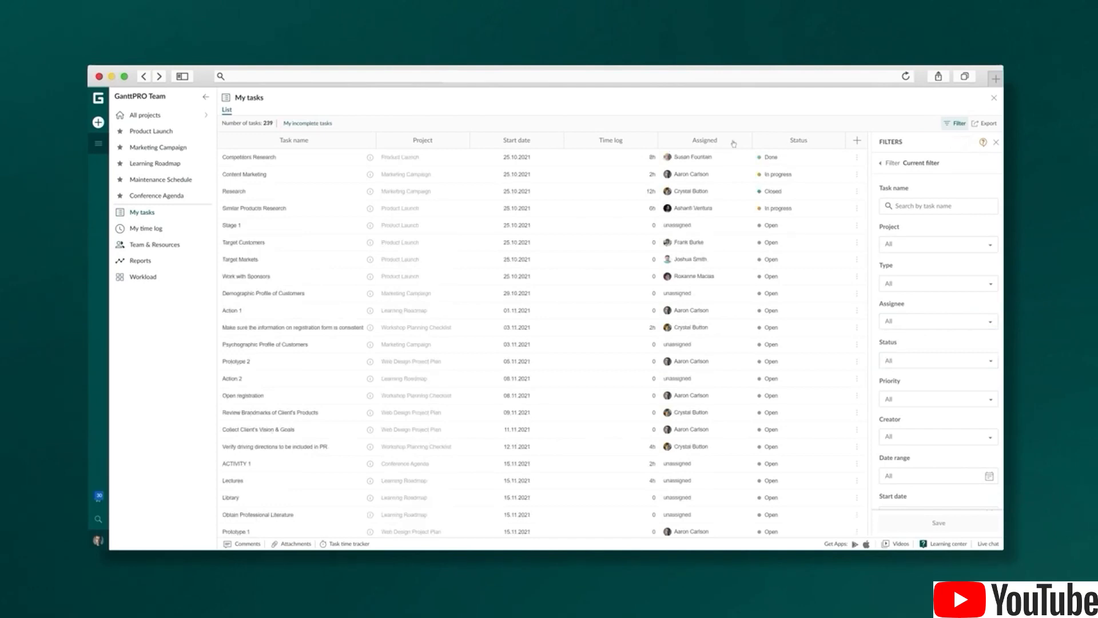
{"action": "left_click", "coordinate": [145, 228]}
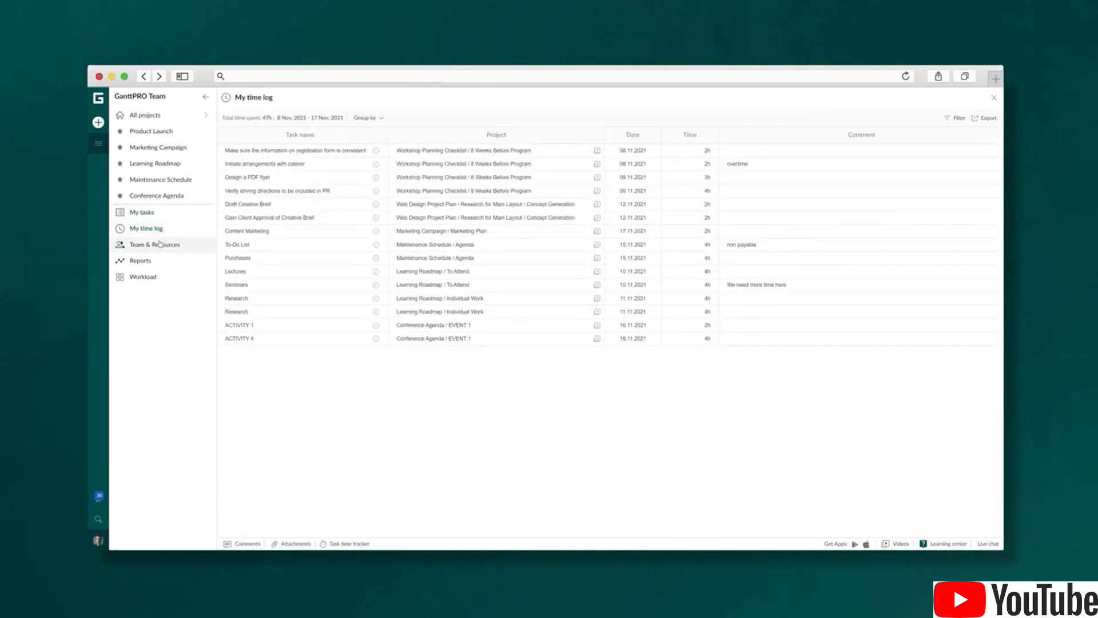
{"action": "left_click", "coordinate": [160, 246]}
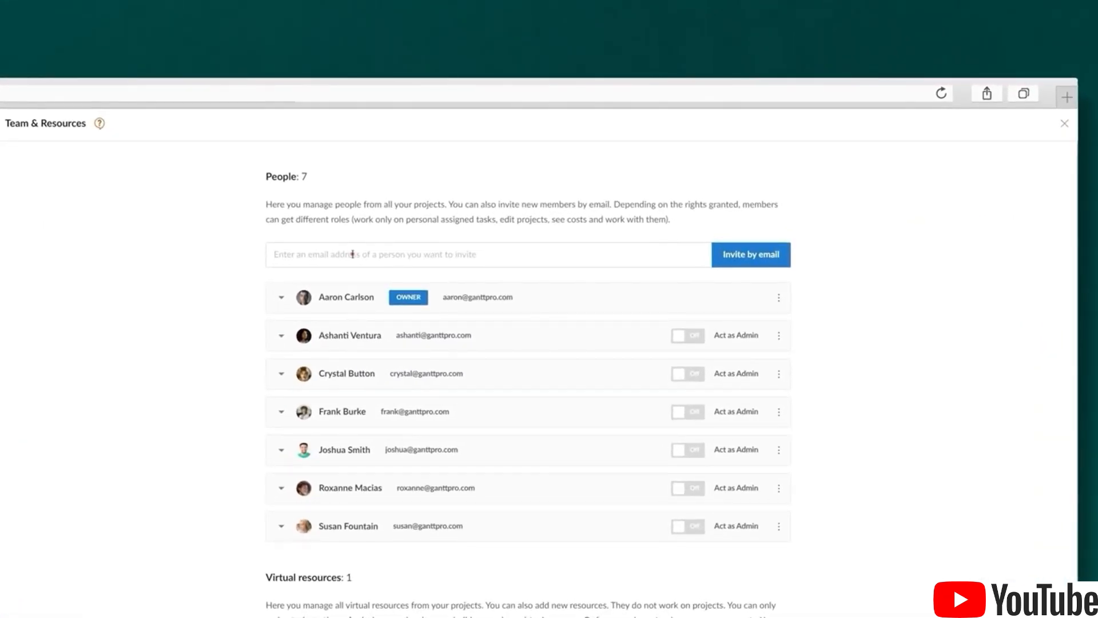
Switch on Act as Admin for three team members
{"action": "left_click", "coordinate": [393, 252]}
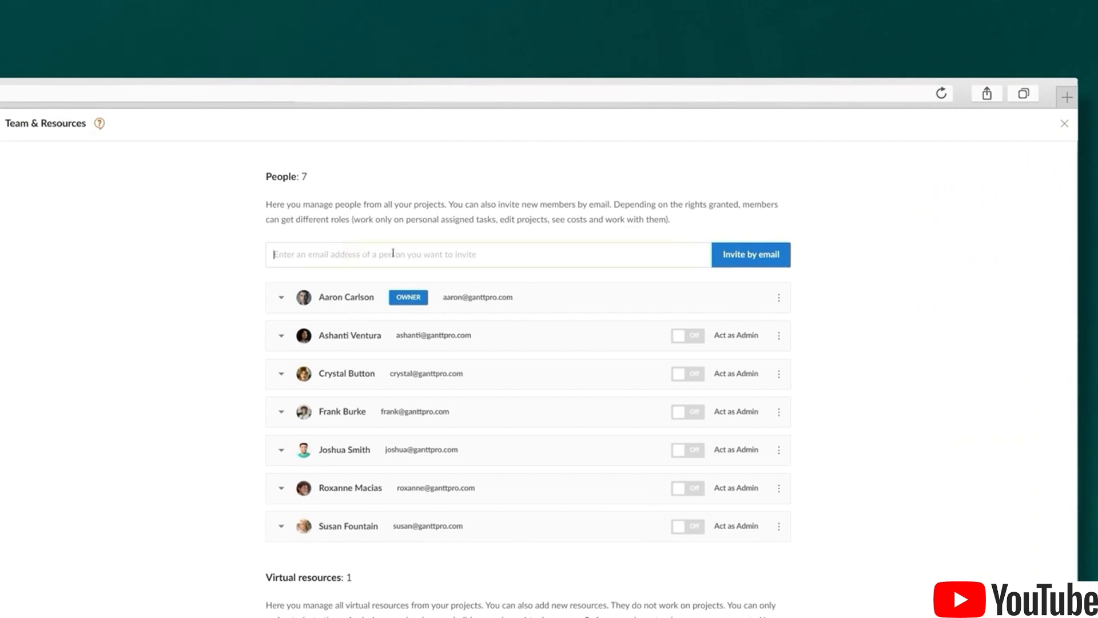
{"action": "left_click", "coordinate": [685, 339]}
{"action": "left_click", "coordinate": [685, 416]}
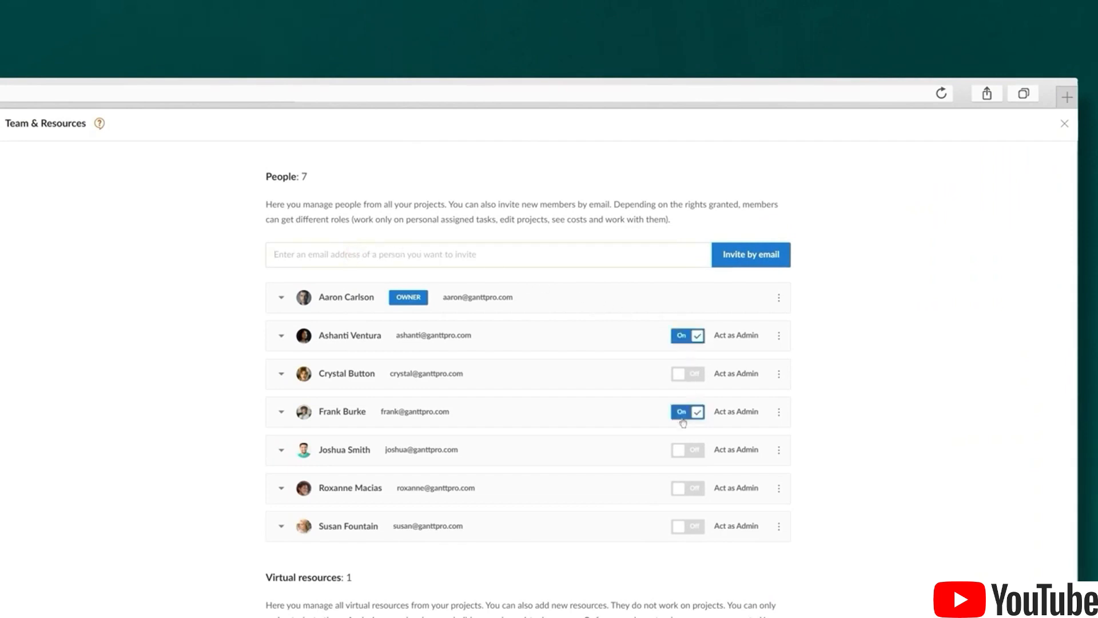
{"action": "left_click", "coordinate": [682, 451]}
Check a member's options menu, then show the Reports page with Time log by people and Budget analysis
{"action": "left_click", "coordinate": [779, 452]}
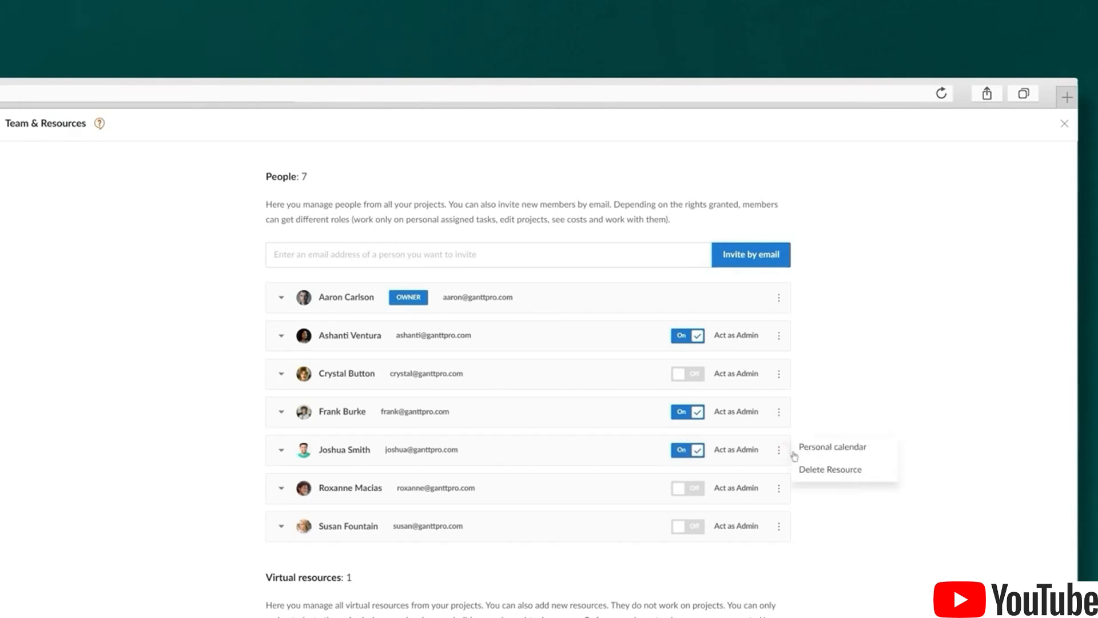
{"action": "left_click", "coordinate": [826, 499]}
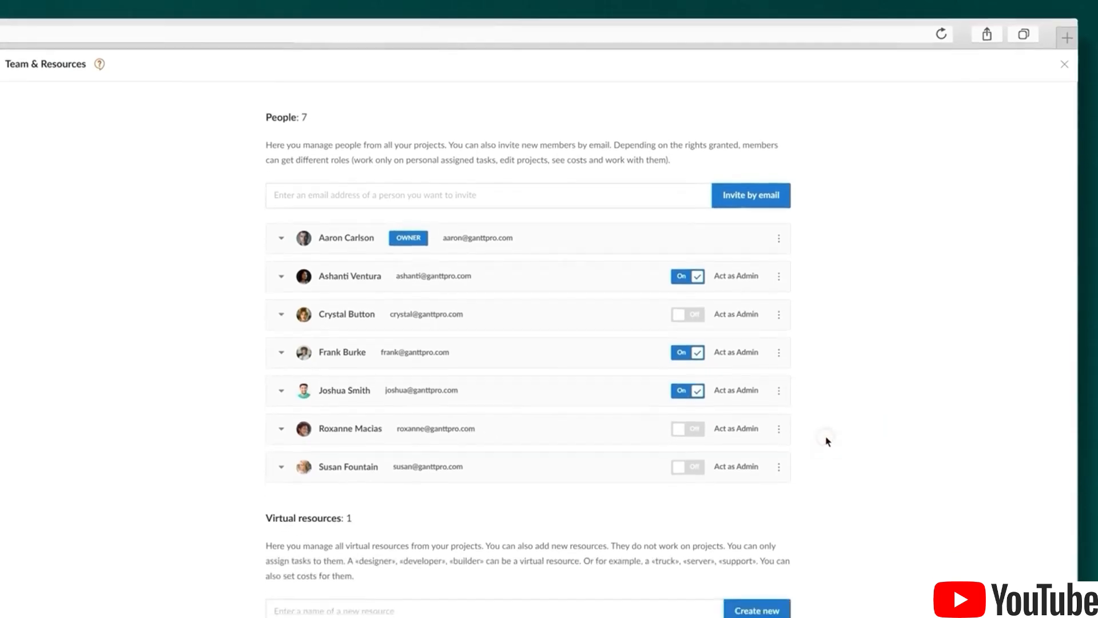
{"action": "scroll", "coordinate": [817, 499], "scroll_direction": "down", "scroll_amount": 1}
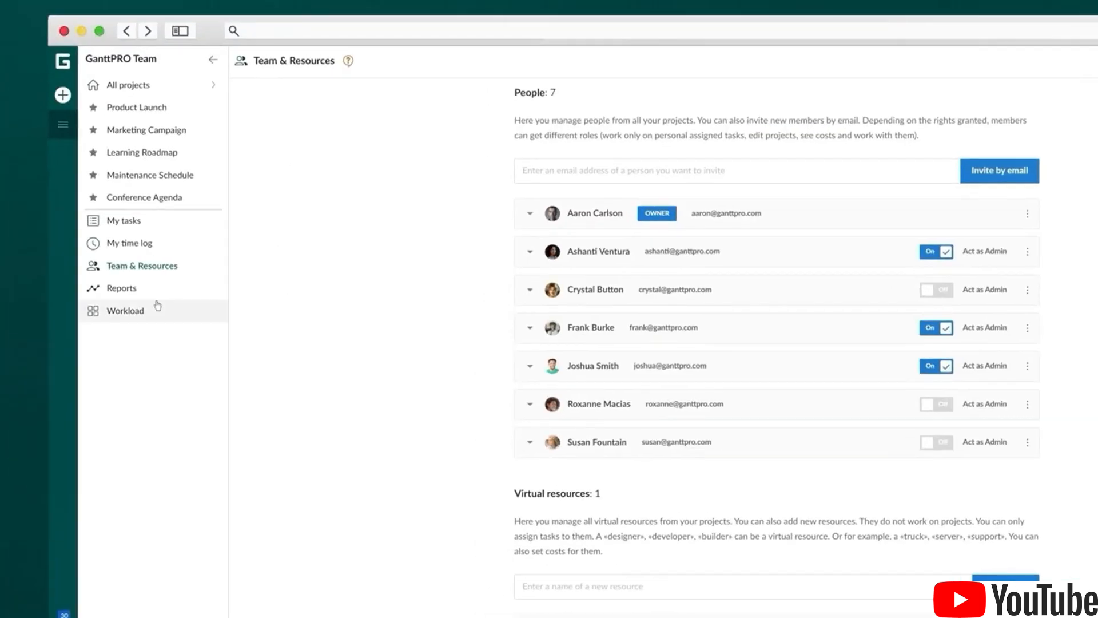
{"action": "left_click", "coordinate": [285, 355]}
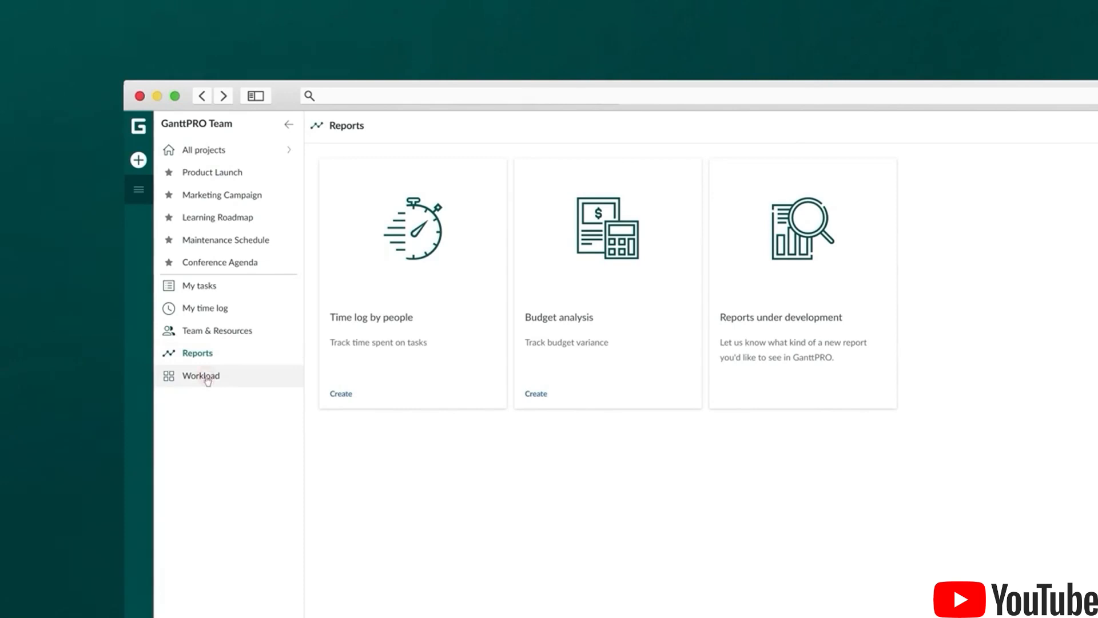
In Workload, expand a member's row and move their technology task from 21–23 to 27–29 December
{"action": "left_click", "coordinate": [207, 380]}
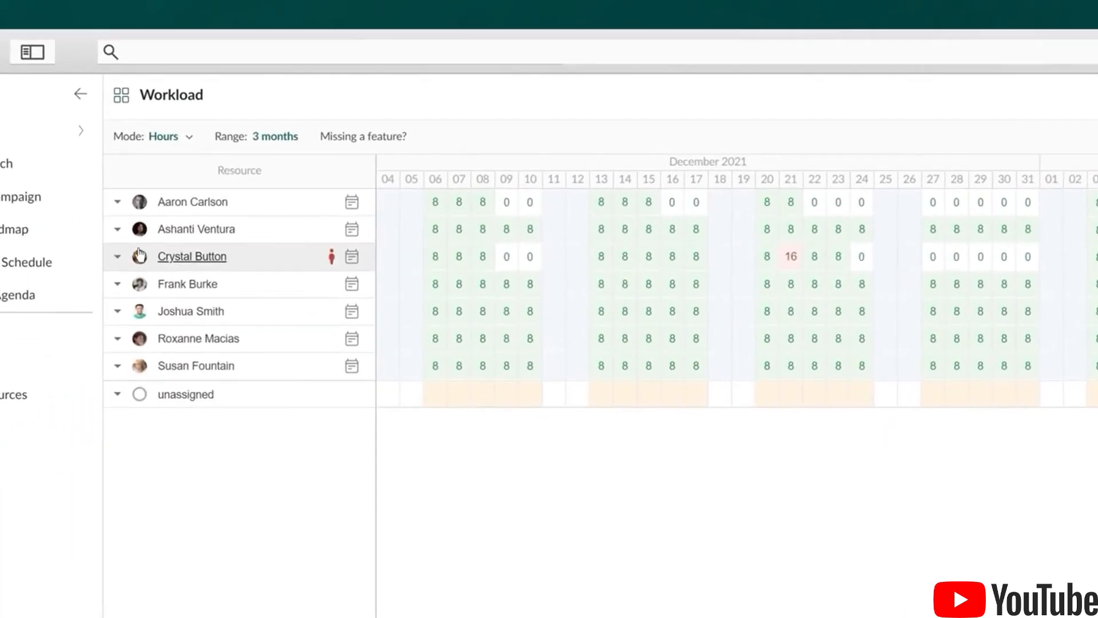
{"action": "left_click", "coordinate": [117, 257]}
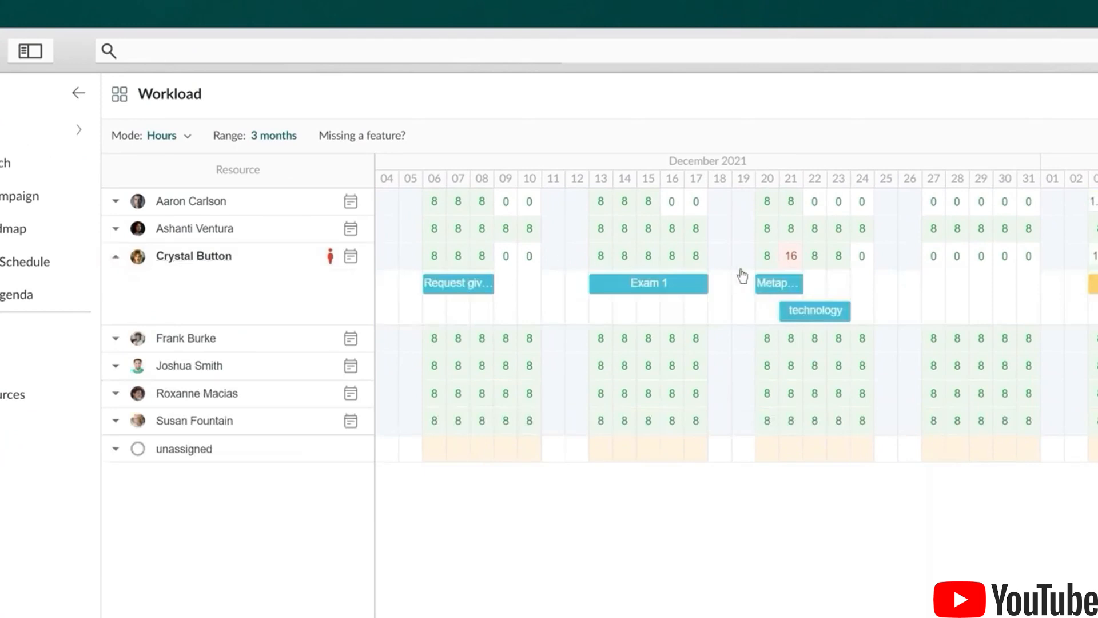
{"action": "mouse_move", "coordinate": [808, 315]}
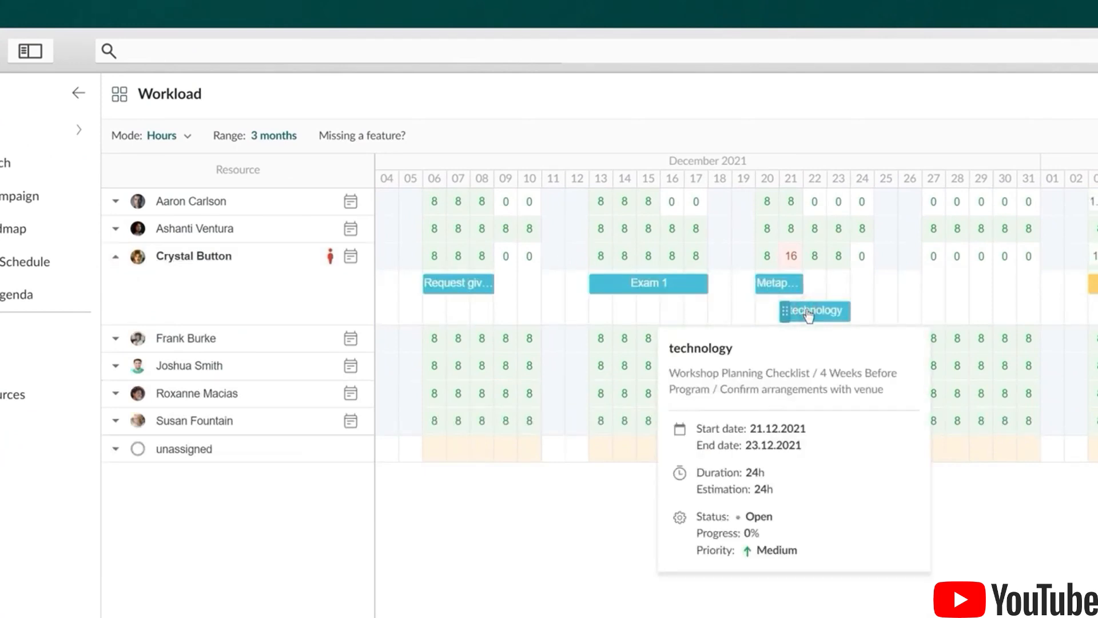
{"action": "left_click_drag", "start_coordinate": [808, 314], "coordinate": [959, 302]}
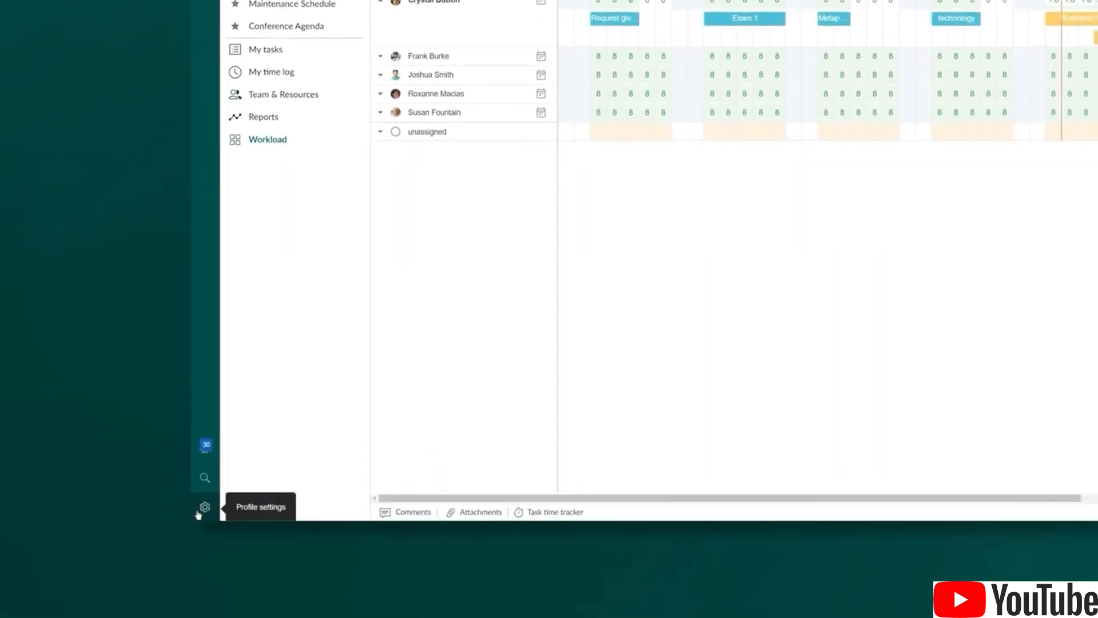
Show Profile settings, try the Task time tracker, then bring up the Create new project / portfolio menu
{"action": "left_click", "coordinate": [197, 513]}
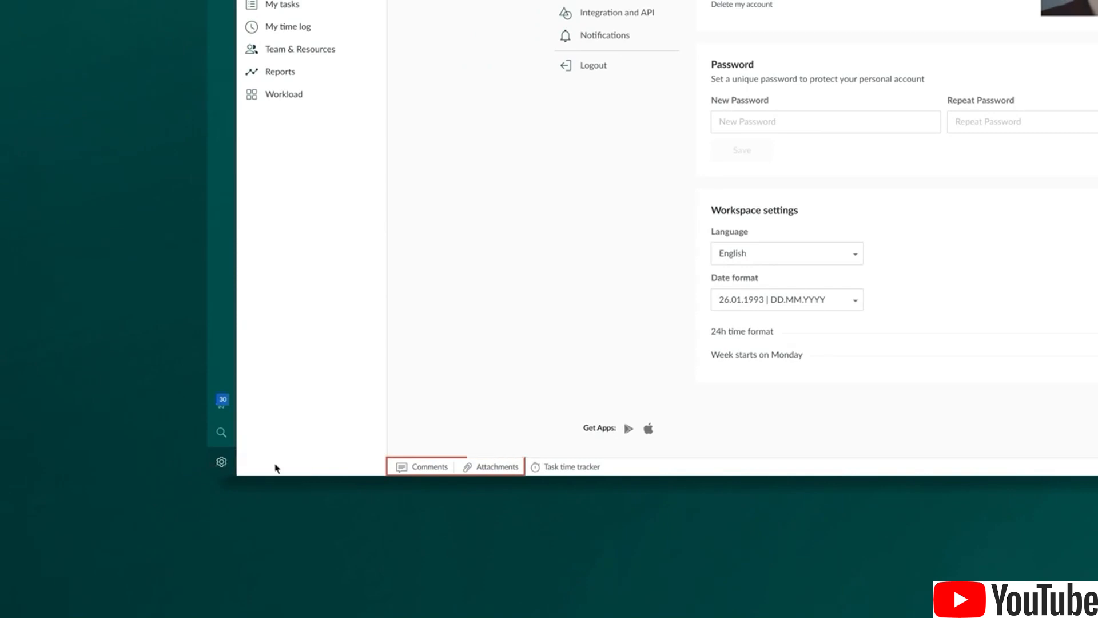
{"action": "left_click", "coordinate": [571, 467]}
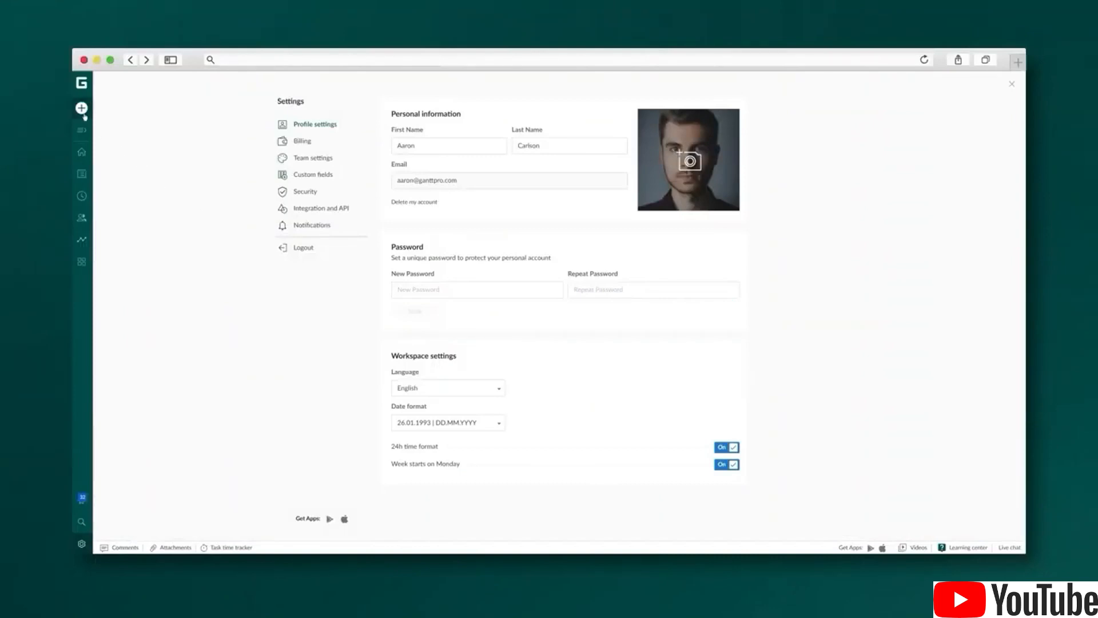
{"action": "left_click", "coordinate": [116, 152]}
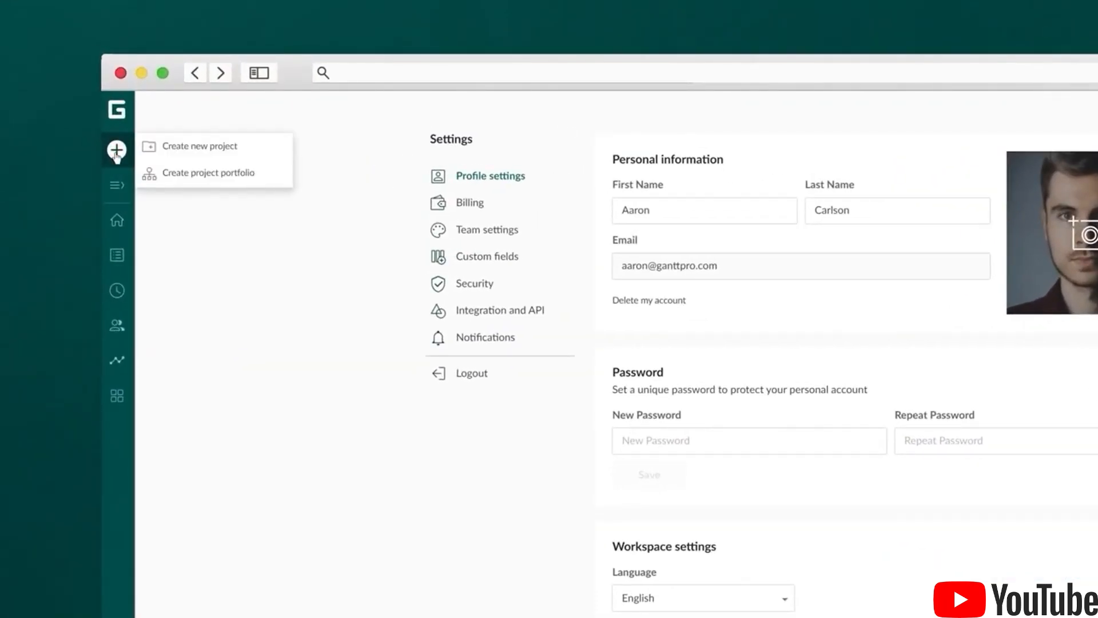
Create Project Launch from the Empty project template with Monday–Friday working days
{"action": "left_click", "coordinate": [179, 151]}
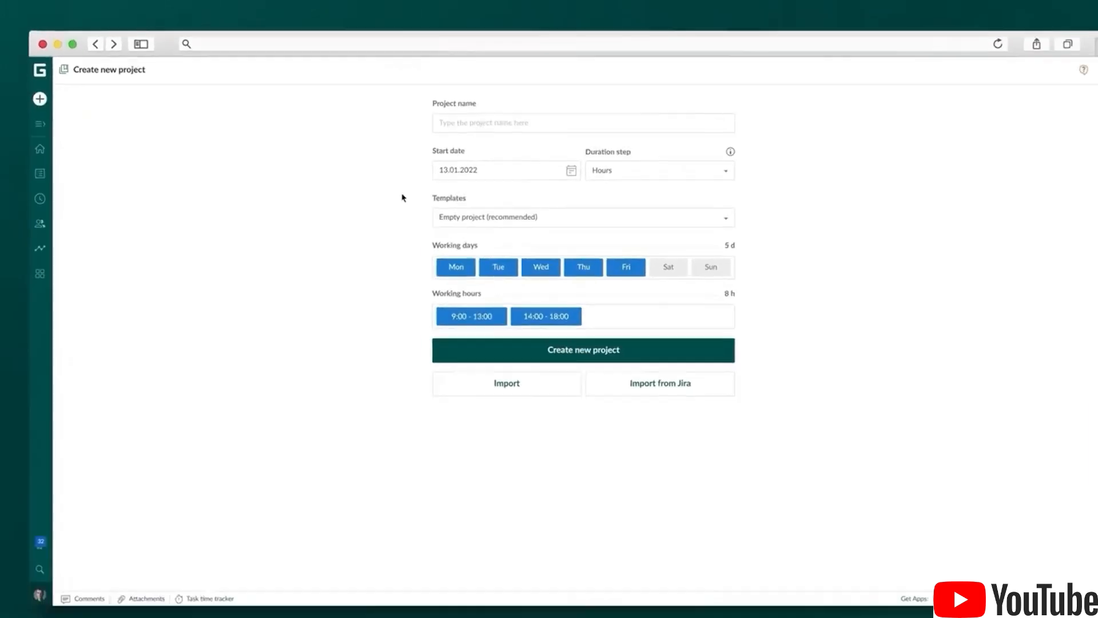
{"action": "left_click", "coordinate": [703, 216]}
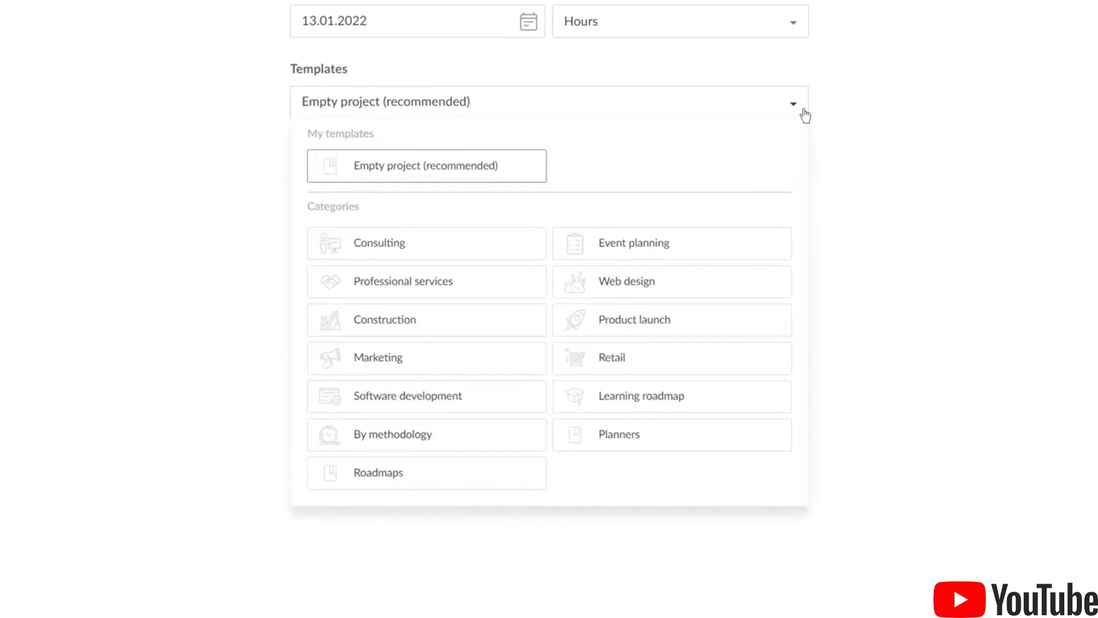
{"action": "left_click", "coordinate": [805, 115]}
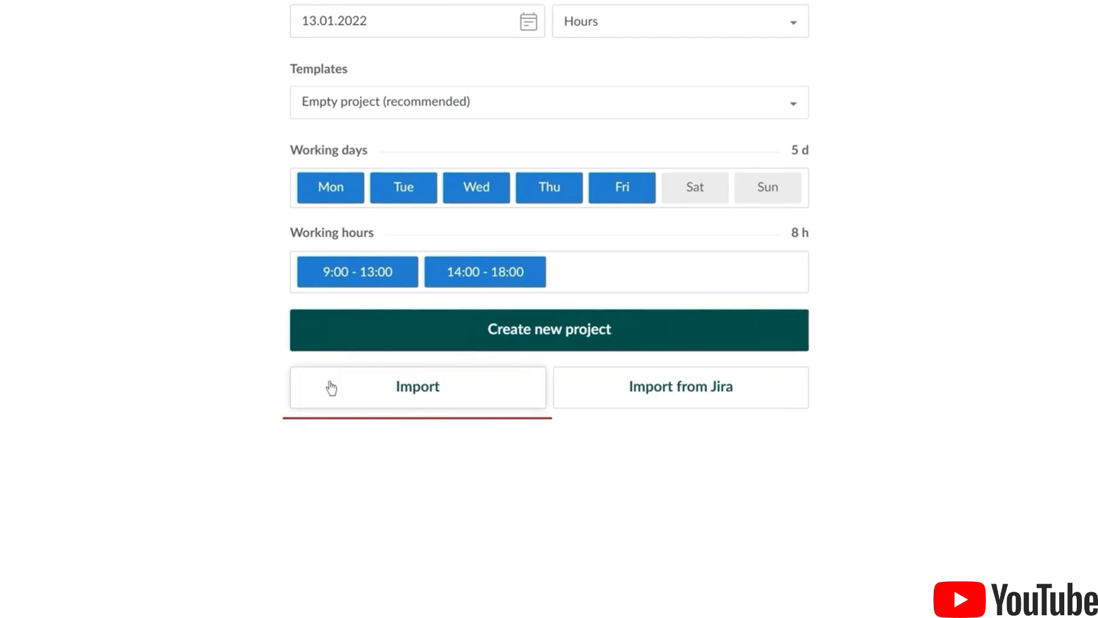
{"action": "left_click", "coordinate": [474, 335]}
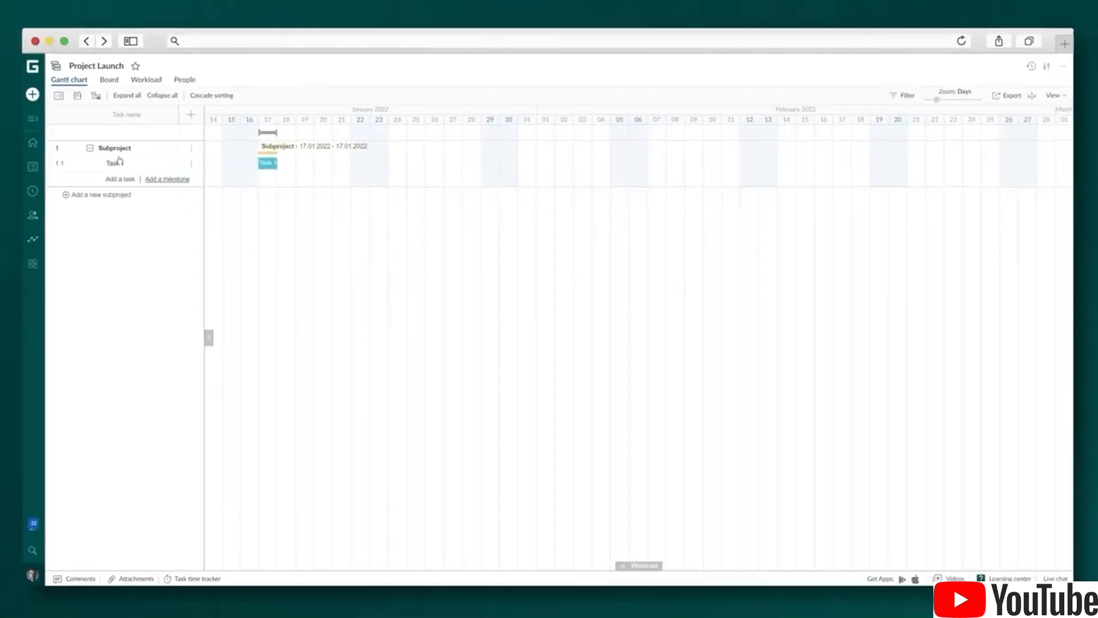
Rename the first subproject Market Research and add tasks Target Markets, Target Customers and Required Know-How
{"action": "left_click", "coordinate": [113, 149]}
{"action": "type", "text": "Market Rese"}
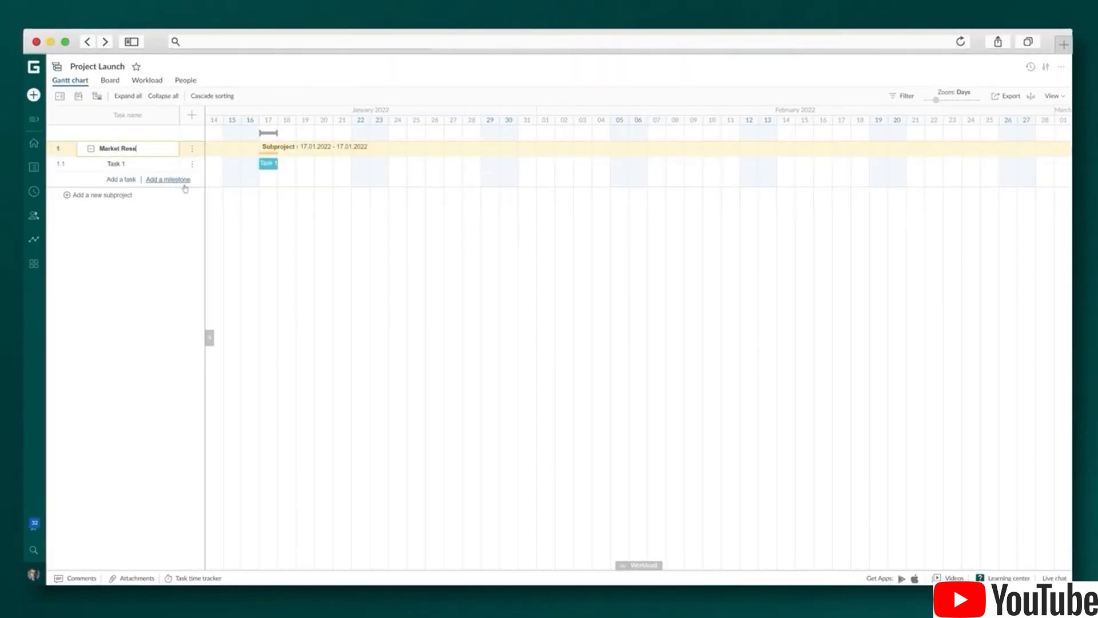
{"action": "type", "text": "arch"}
{"action": "left_click", "coordinate": [116, 164]}
{"action": "type", "text": "Target Markets"}
{"action": "left_click", "coordinate": [122, 181]}
{"action": "type", "text": "Target Customers"}
{"action": "key", "text": "Return"}
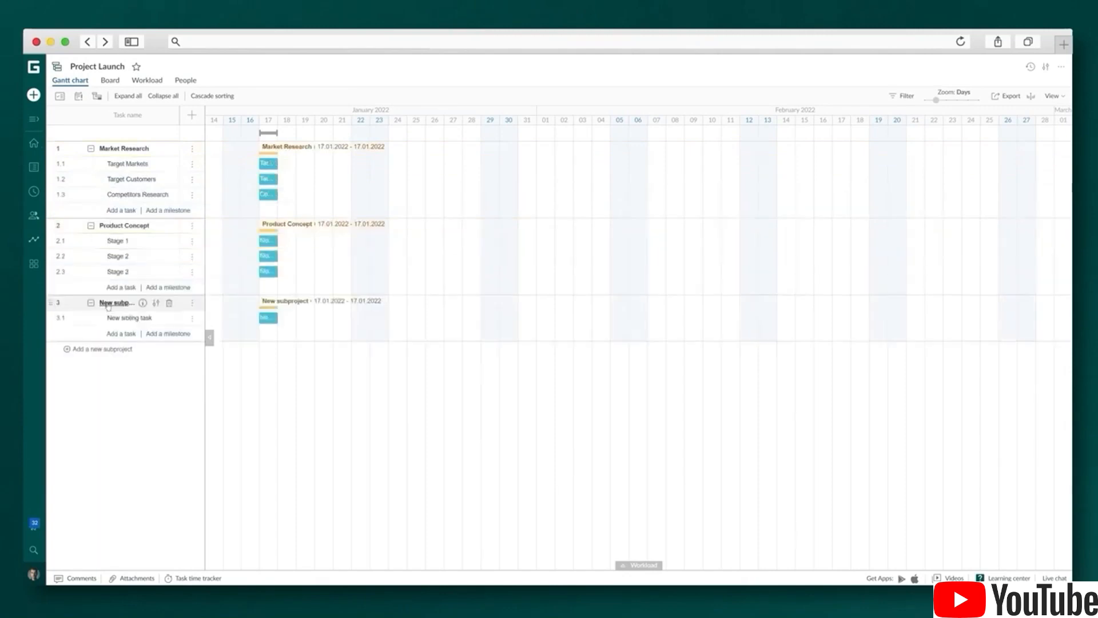
{"action": "type", "text": "Required Know-How"}
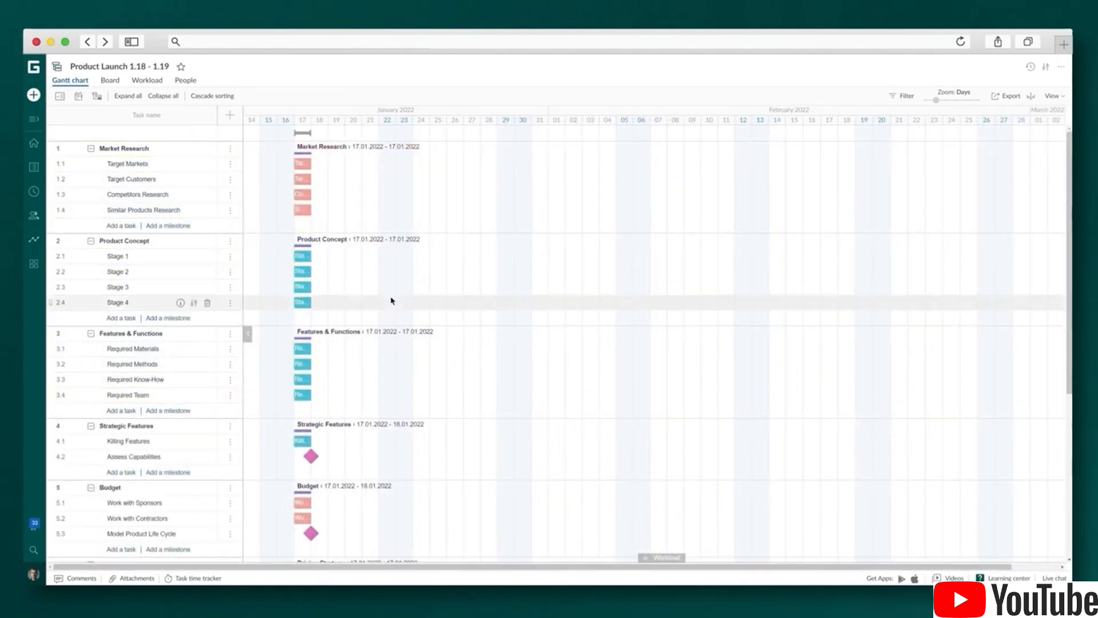
Show the Assigned, Status and Labels columns in the task grid
{"action": "left_click", "coordinate": [231, 117]}
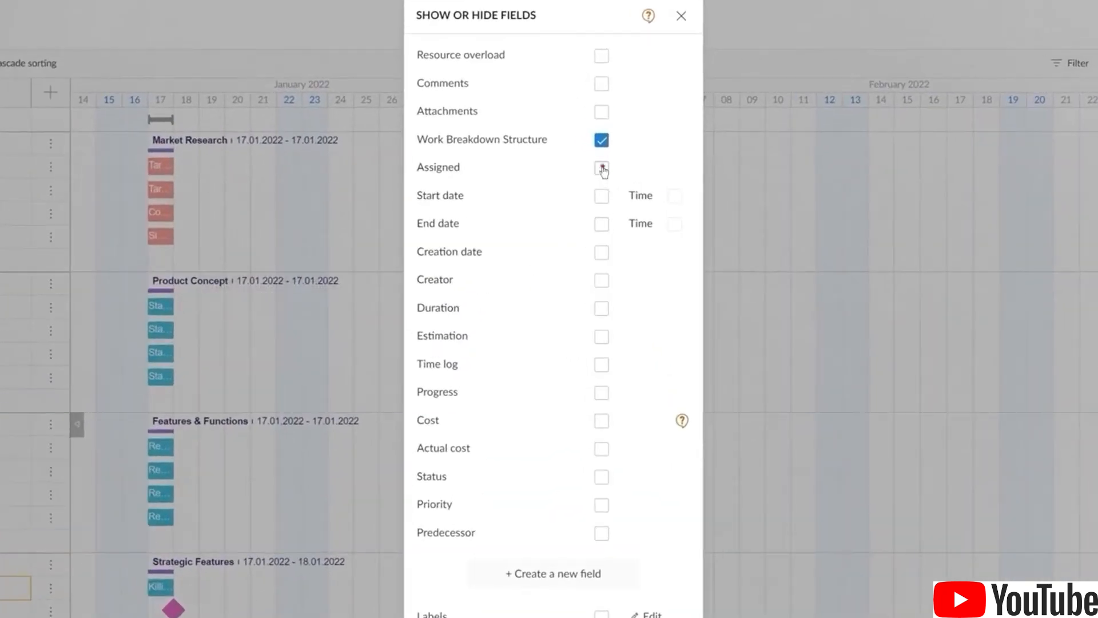
{"action": "left_click", "coordinate": [602, 168]}
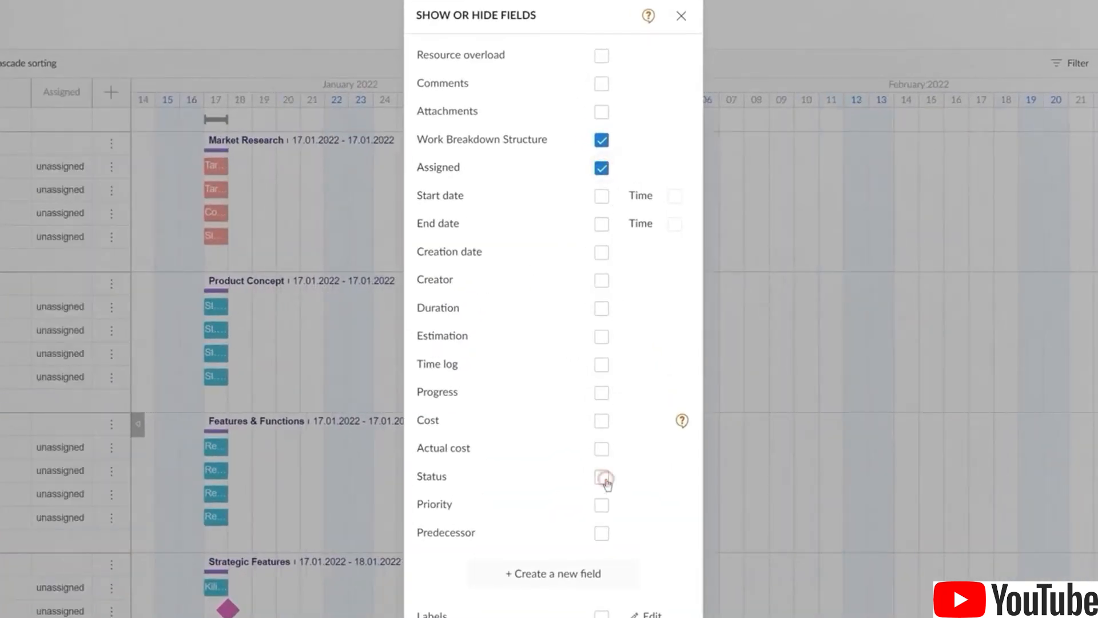
{"action": "left_click", "coordinate": [602, 476]}
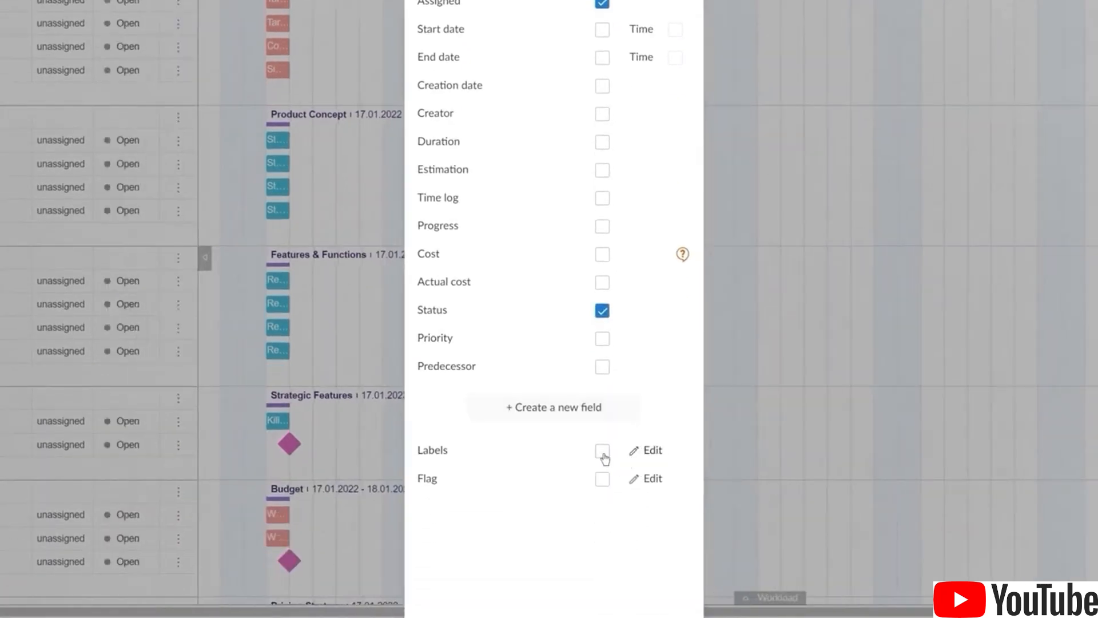
{"action": "left_click", "coordinate": [603, 452]}
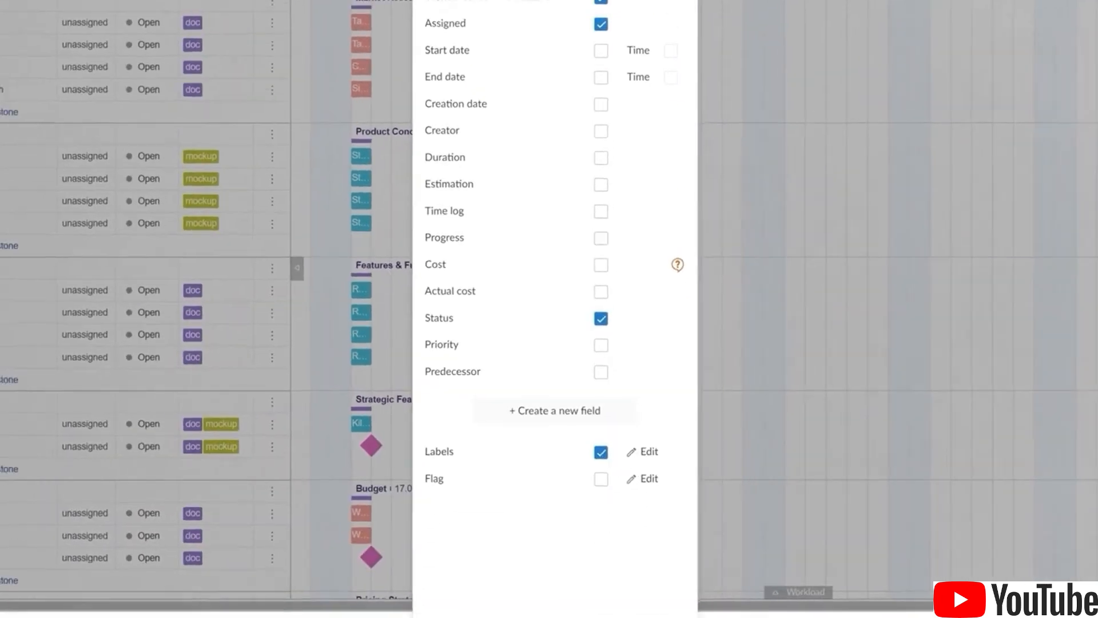
{"action": "left_click", "coordinate": [653, 41]}
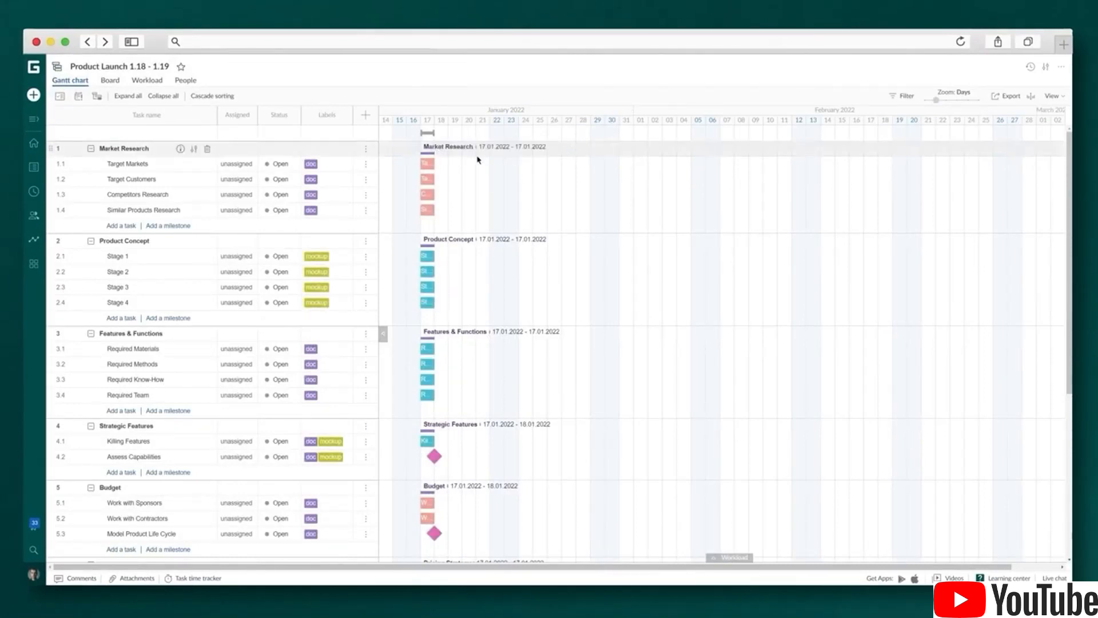
Lengthen Target Markets, Similar Products Research and Stages 2–4 to about 21 January, then chain the stages
{"action": "left_click_drag", "start_coordinate": [432, 164], "coordinate": [484, 210]}
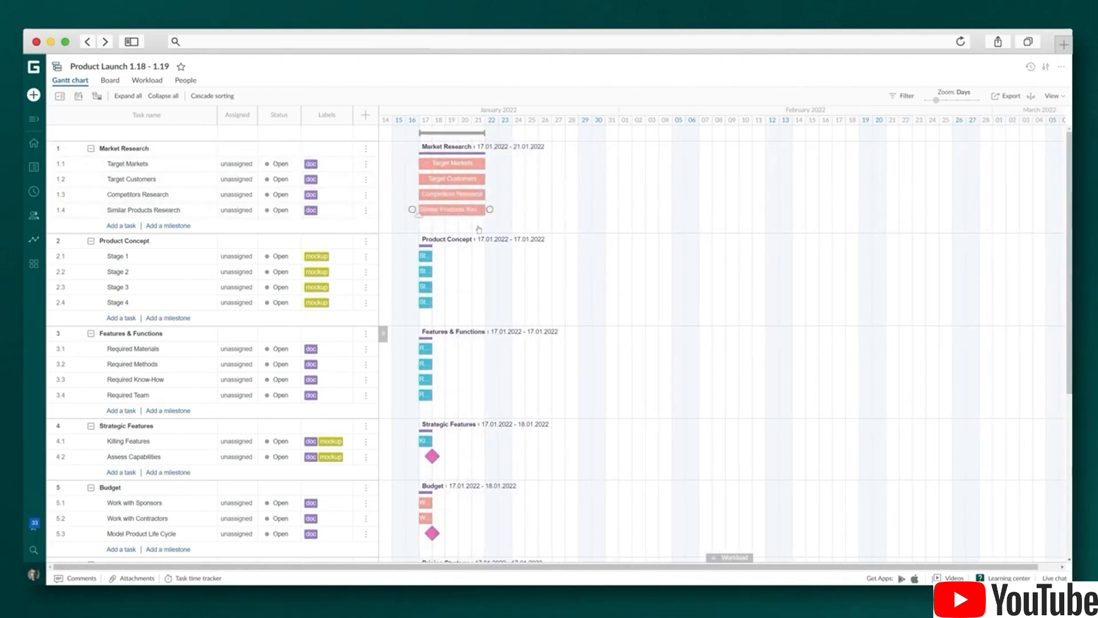
{"action": "left_click_drag", "start_coordinate": [432, 257], "coordinate": [483, 271]}
{"action": "left_click_drag", "start_coordinate": [431, 287], "coordinate": [484, 289]}
{"action": "left_click_drag", "start_coordinate": [431, 303], "coordinate": [484, 303]}
{"action": "left_click_drag", "start_coordinate": [413, 150], "coordinate": [441, 272]}
{"action": "left_click_drag", "start_coordinate": [583, 271], "coordinate": [435, 288]}
{"action": "left_click_drag", "start_coordinate": [677, 287], "coordinate": [449, 304]}
Stretch the Required Materials, Methods, Know-How and Team tasks, chain them, and extend Killing Features to 27 January
{"action": "left_click_drag", "start_coordinate": [431, 349], "coordinate": [484, 395]}
{"action": "left_click_drag", "start_coordinate": [490, 349], "coordinate": [434, 365]}
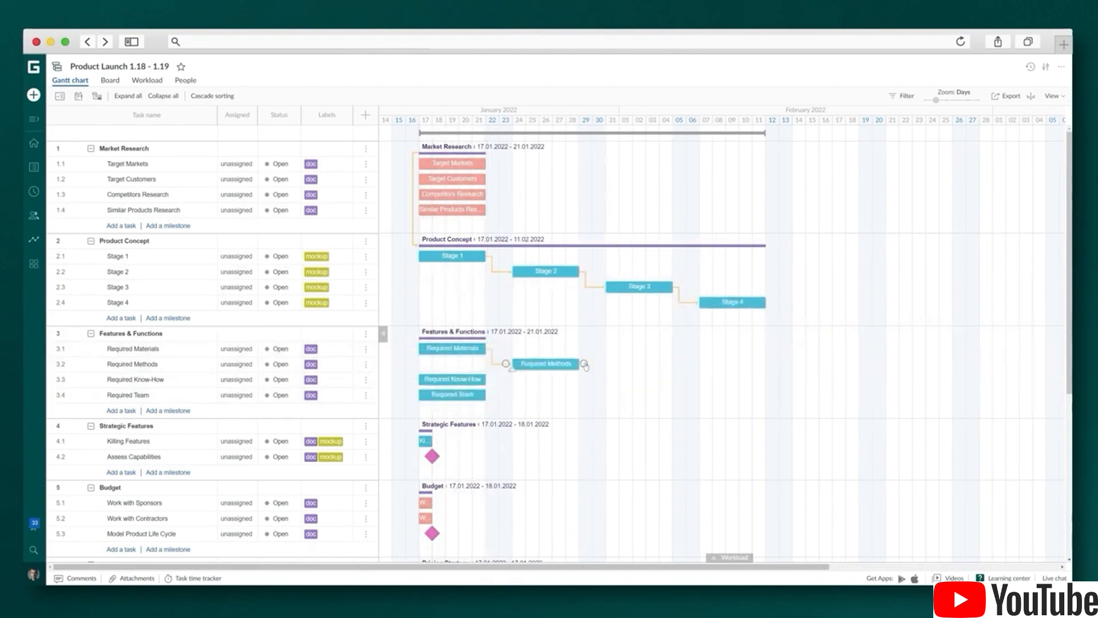
{"action": "left_click_drag", "start_coordinate": [583, 365], "coordinate": [435, 379]}
{"action": "left_click_drag", "start_coordinate": [677, 379], "coordinate": [412, 395]}
{"action": "mouse_move", "coordinate": [431, 440]}
{"action": "left_mouse_down"}
{"action": "mouse_move", "coordinate": [565, 450]}
{"action": "mouse_move", "coordinate": [421, 457]}
{"action": "left_mouse_up"}
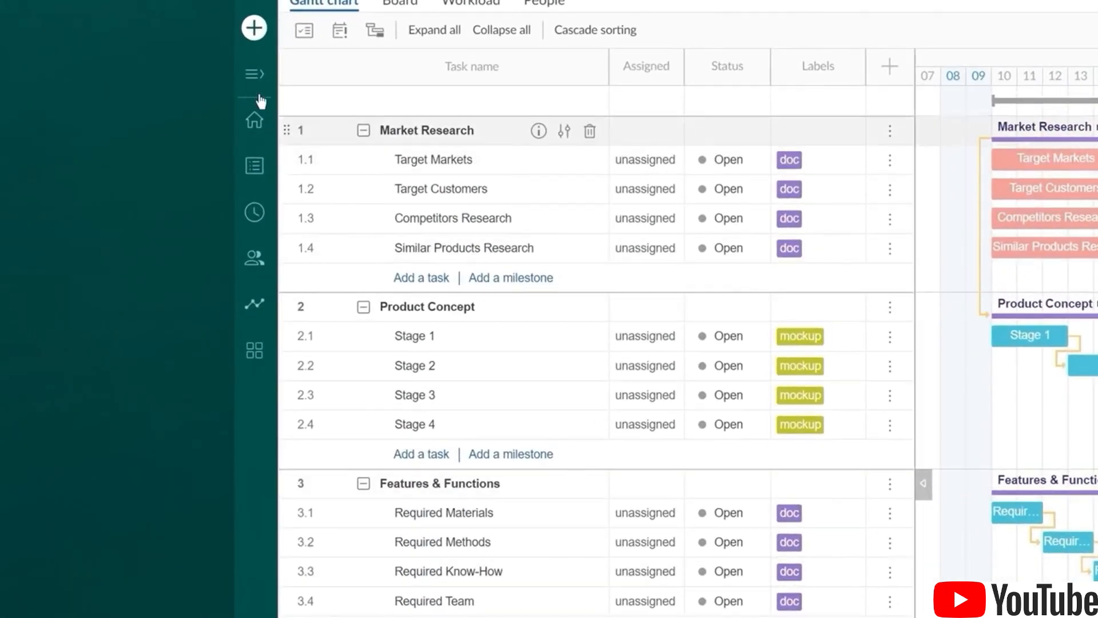
Show Team & Resources from the expanded sidebar and enter a new member's e-mail address in the invite field
{"action": "left_click", "coordinate": [250, 75]}
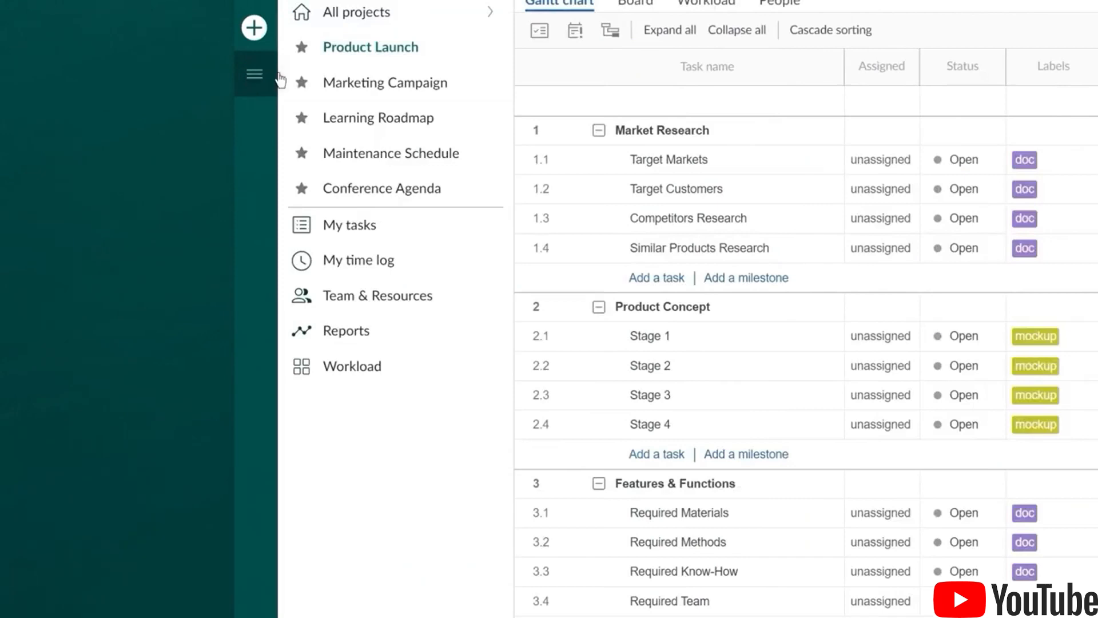
{"action": "left_click", "coordinate": [394, 303]}
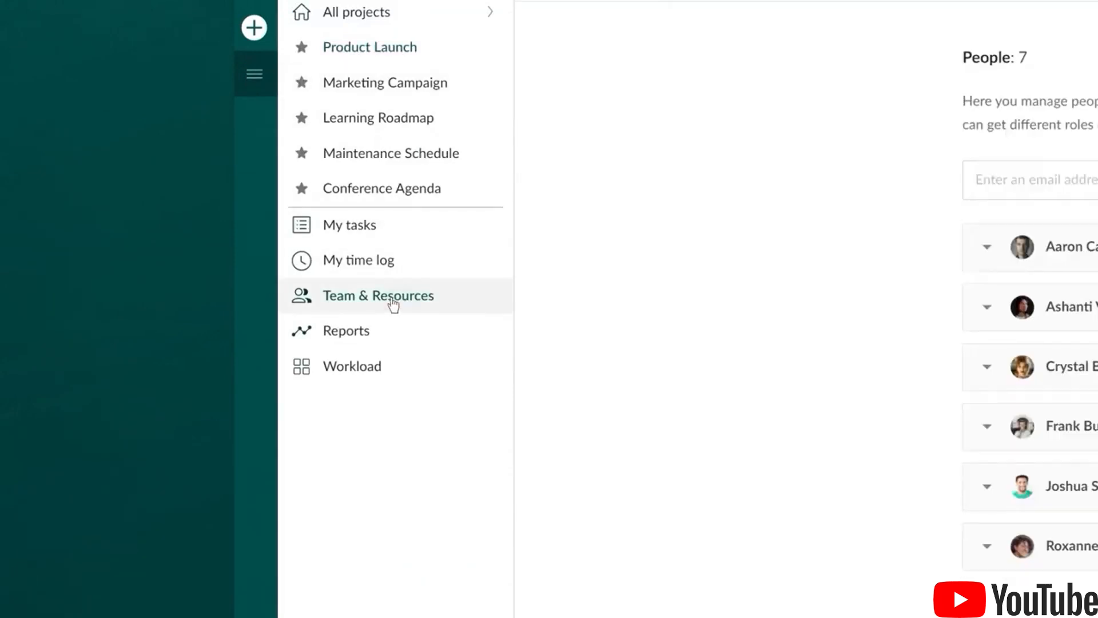
{"action": "left_click", "coordinate": [1019, 179]}
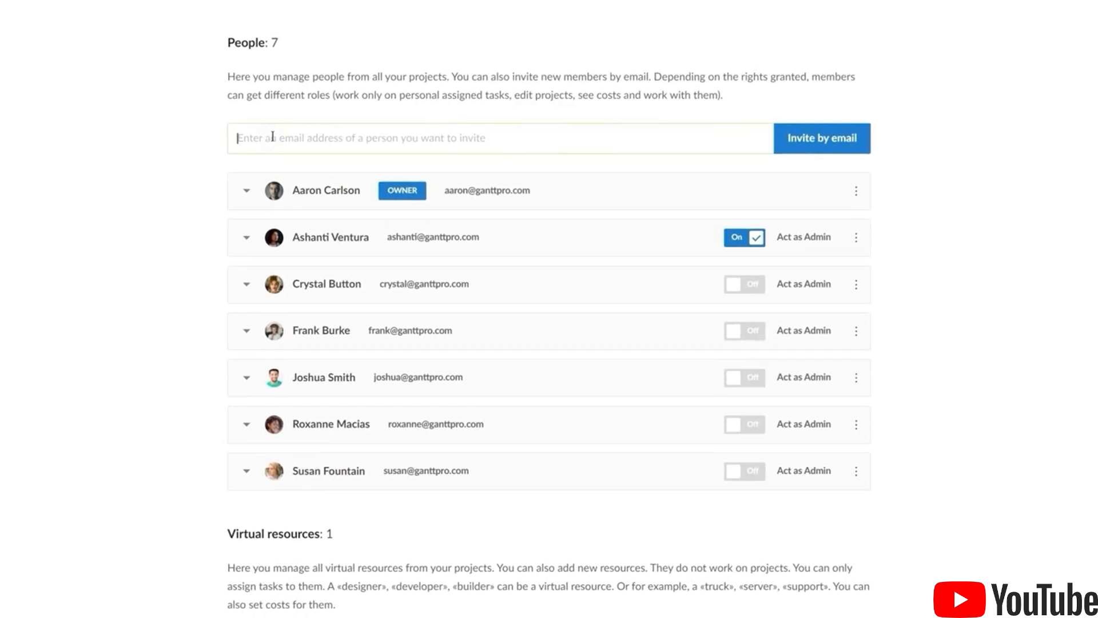
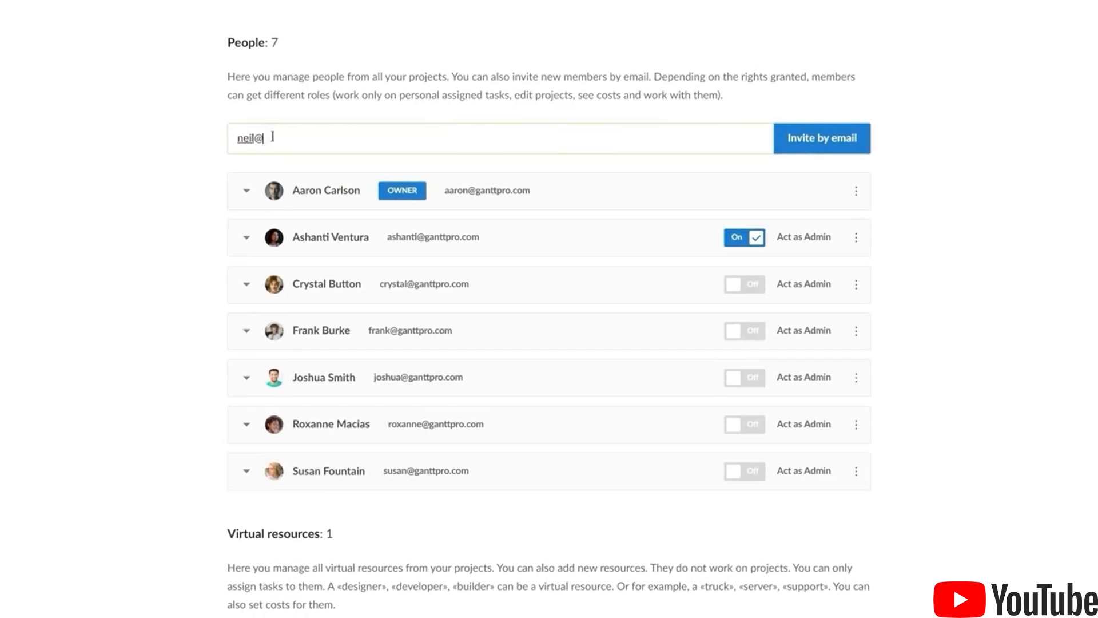
Send the email invitation and make two more team members admins
{"action": "left_click", "coordinate": [848, 145]}
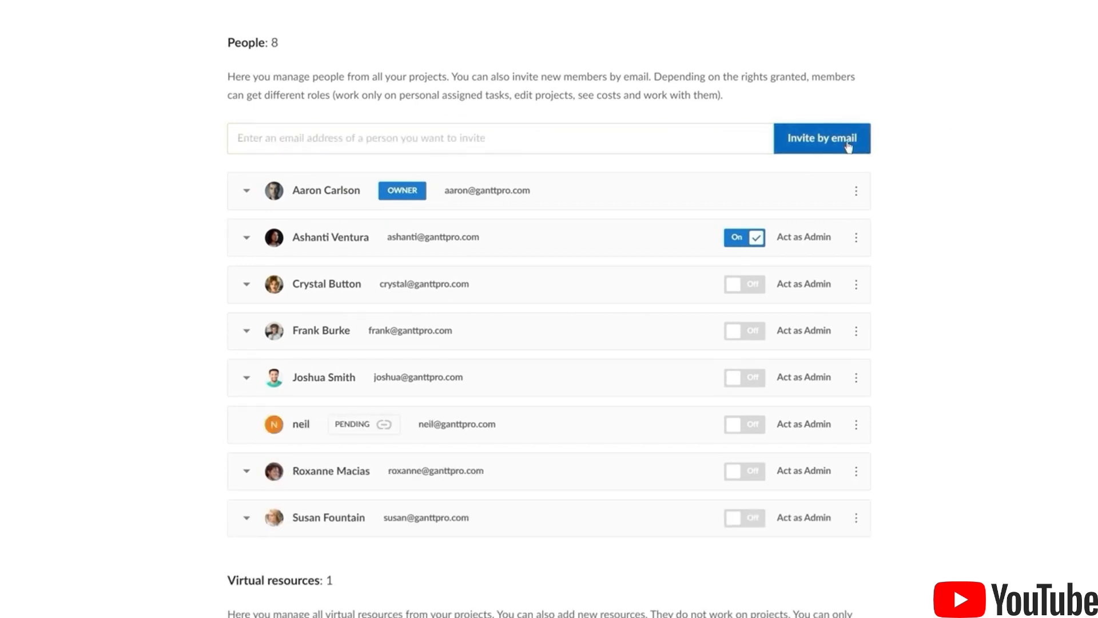
{"action": "left_click", "coordinate": [743, 330]}
{"action": "left_click", "coordinate": [744, 387]}
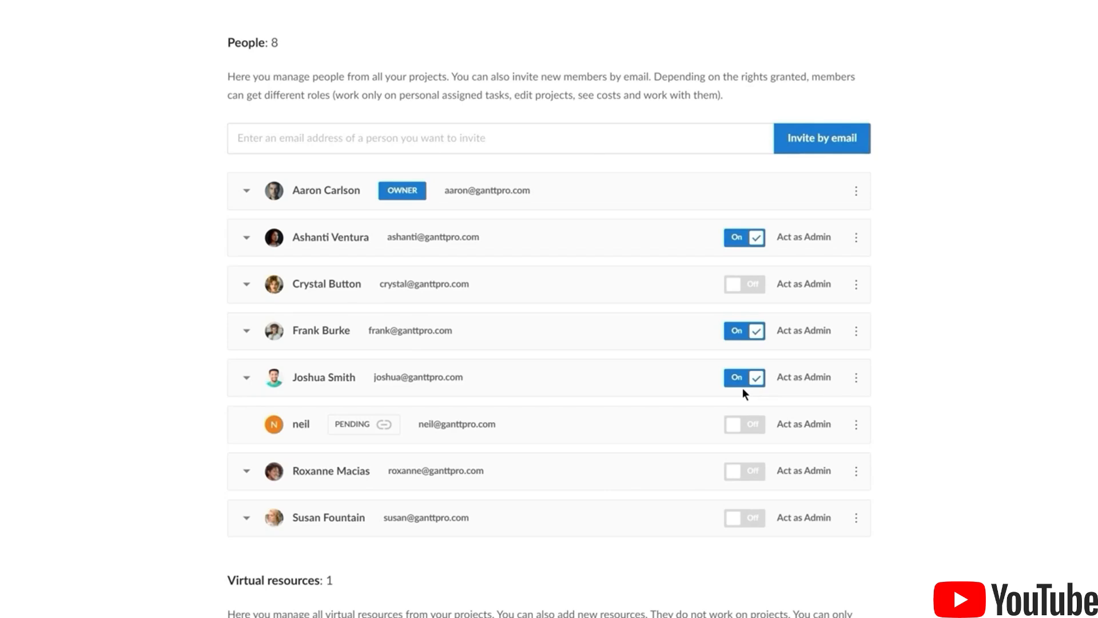
Remove one member's edit rights on Marketing Campaign, Learning Roadmap and Maintenance Schedule, and cost rights on Maintenance Schedule and Conference Agenda
{"action": "left_click", "coordinate": [246, 284]}
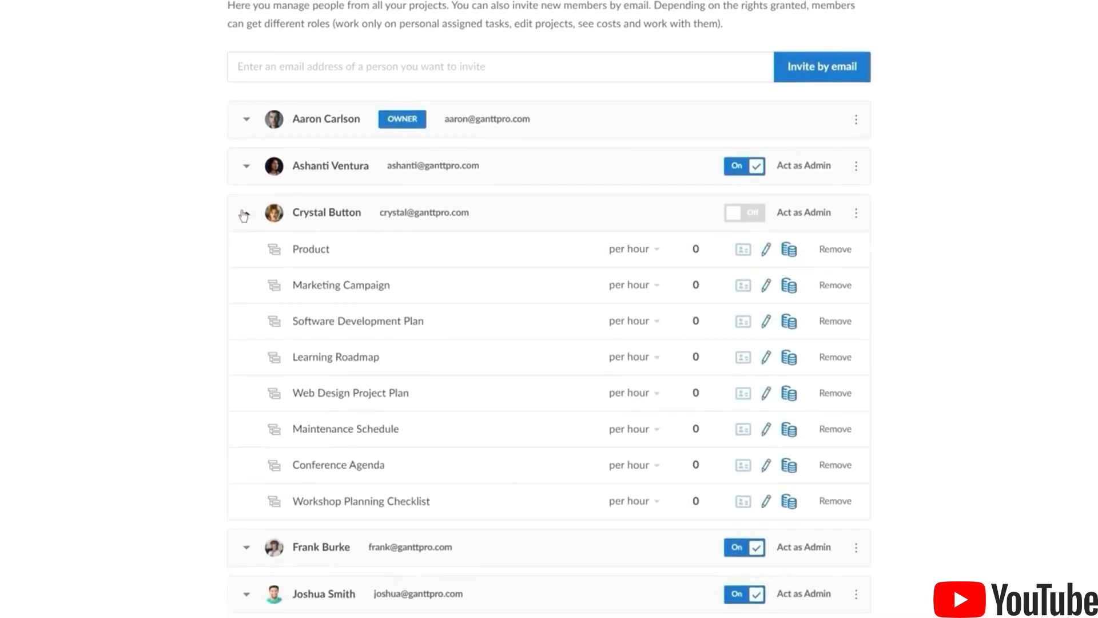
{"action": "left_click", "coordinate": [769, 292]}
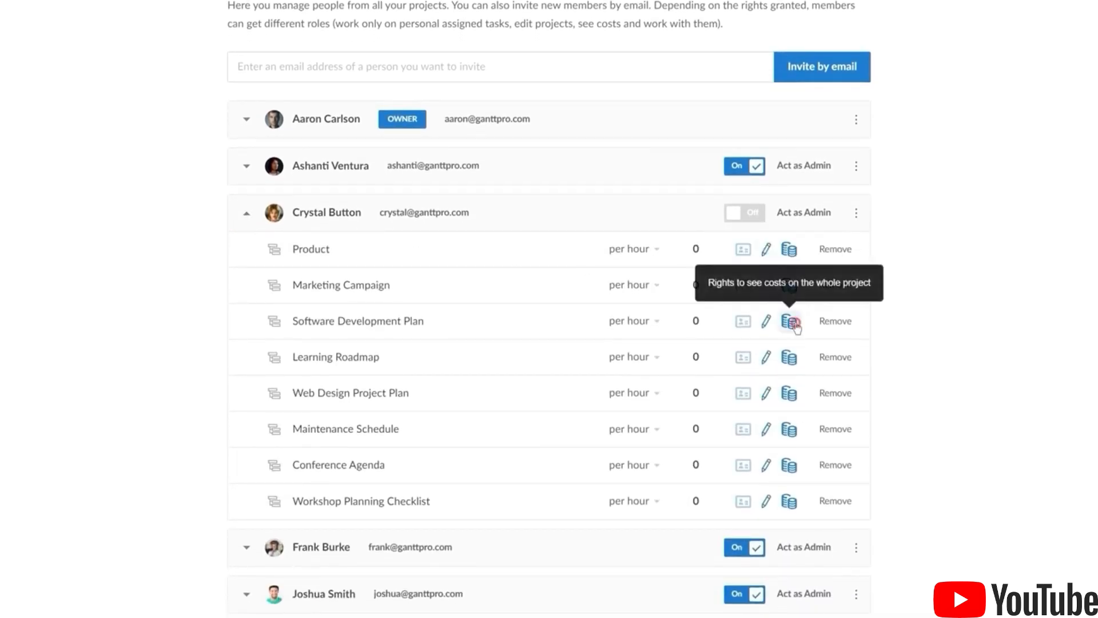
{"action": "left_click", "coordinate": [766, 358]}
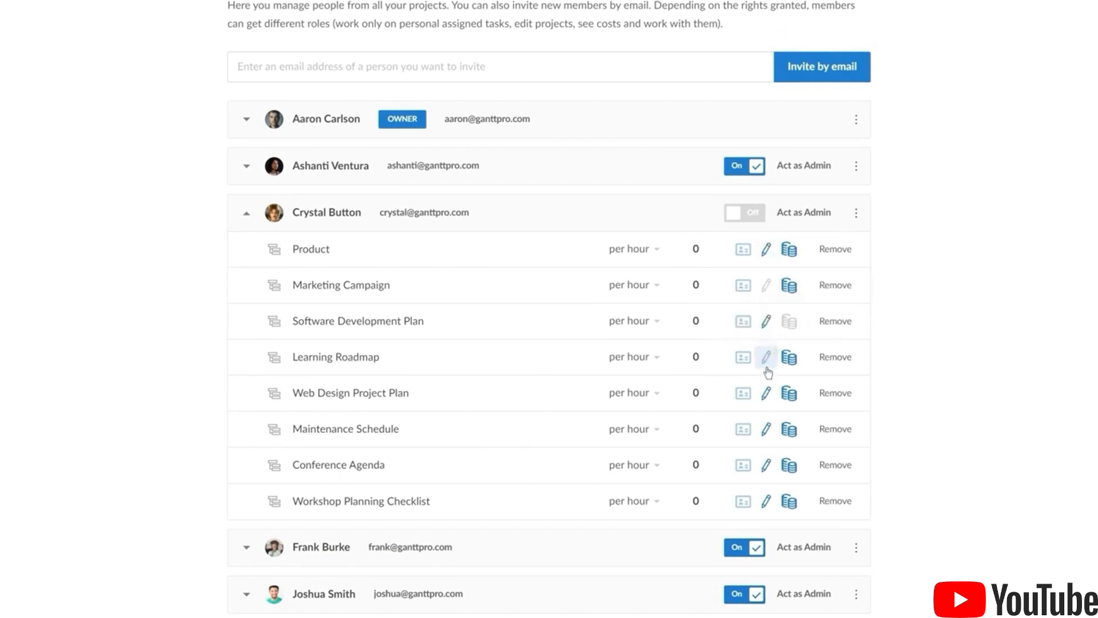
{"action": "left_click", "coordinate": [766, 429]}
{"action": "left_click", "coordinate": [789, 430]}
{"action": "left_click", "coordinate": [788, 464]}
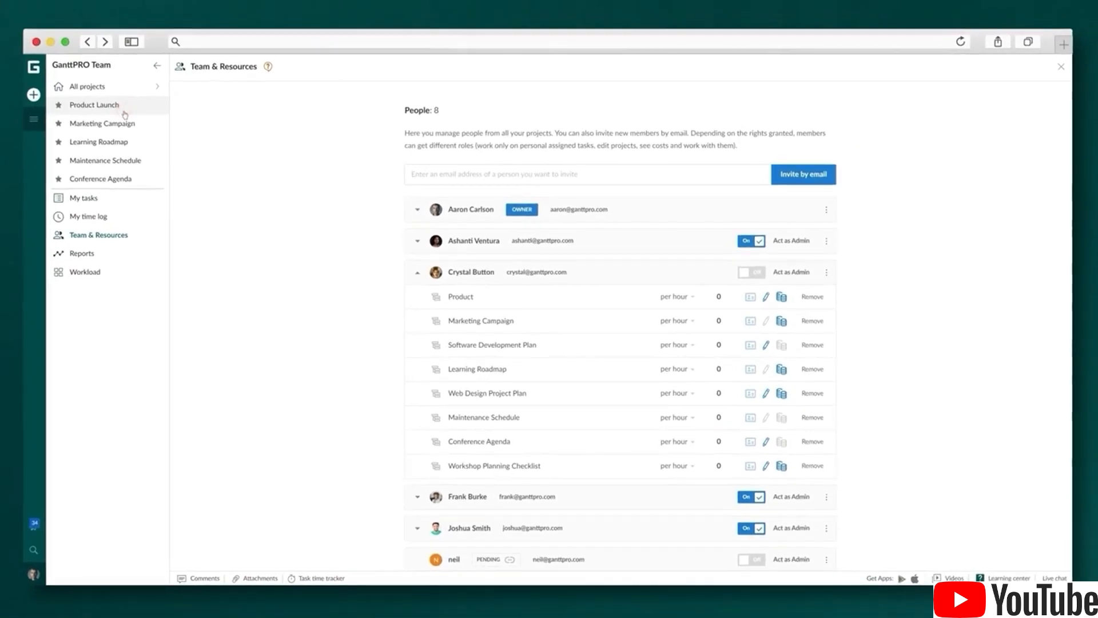
On Product Launch's People page, add four members from the team, making five project members
{"action": "left_click", "coordinate": [124, 111]}
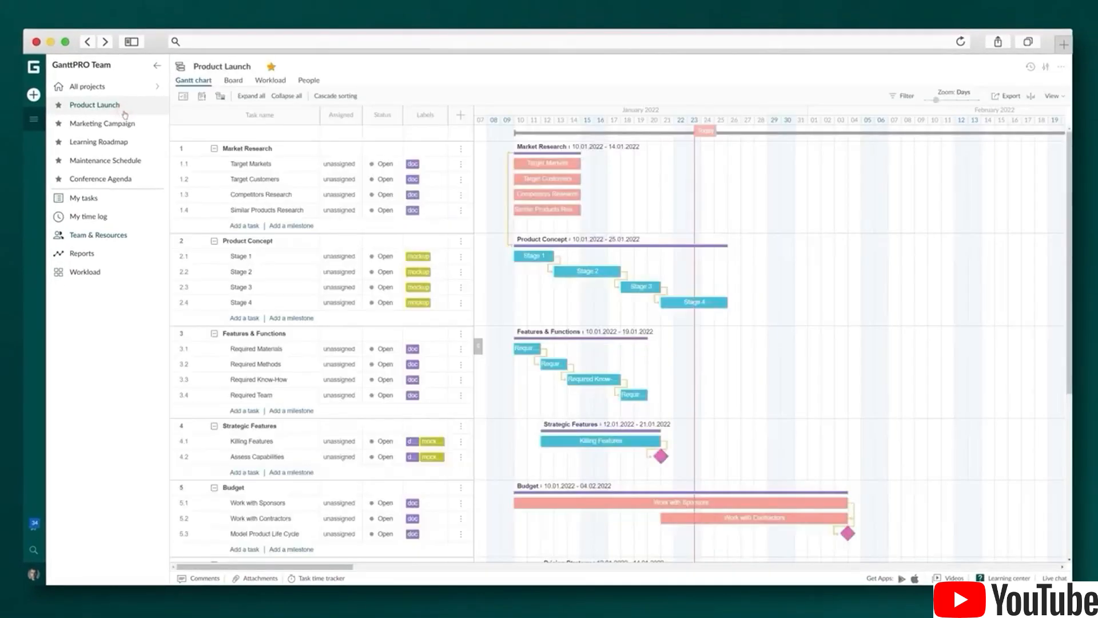
{"action": "left_click", "coordinate": [310, 81]}
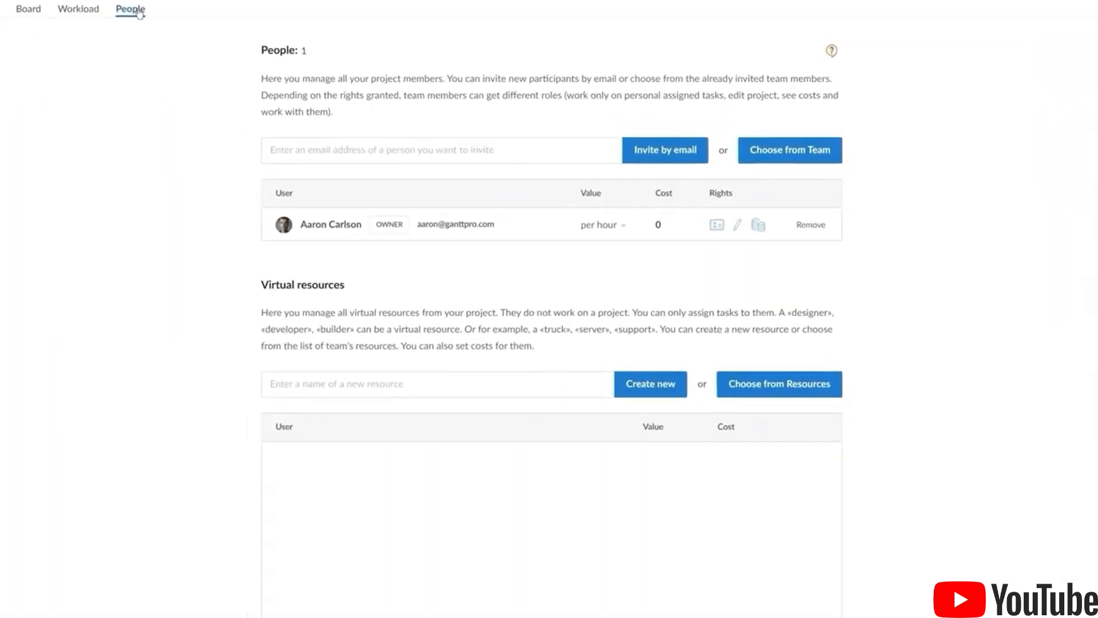
{"action": "left_click", "coordinate": [793, 147]}
{"action": "left_click", "coordinate": [432, 205]}
{"action": "left_click", "coordinate": [406, 205]}
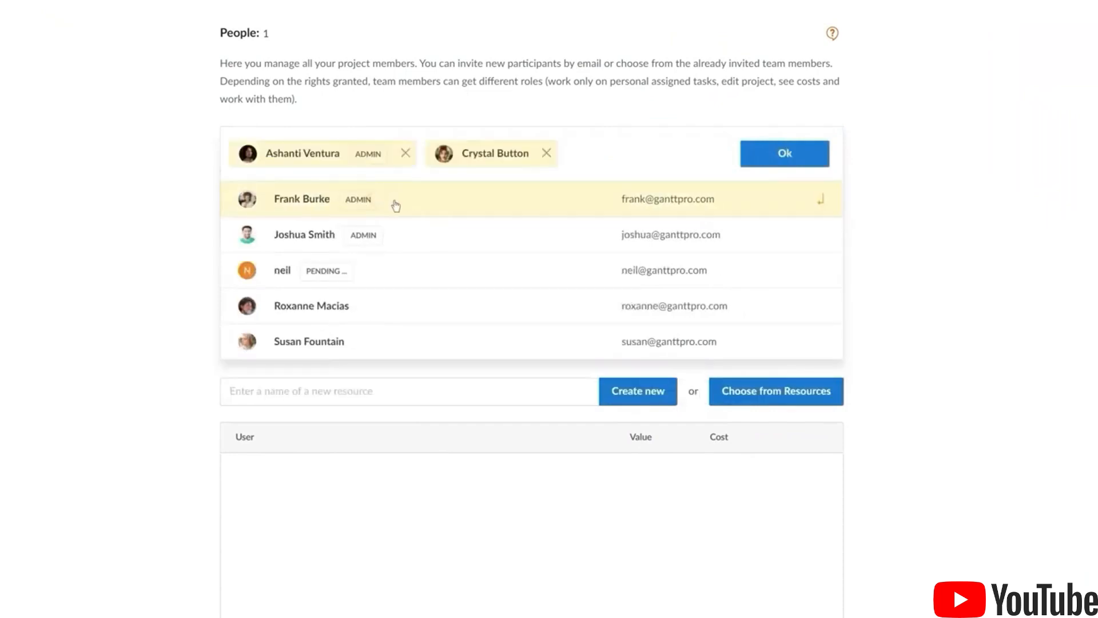
{"action": "left_click", "coordinate": [395, 206]}
{"action": "left_click", "coordinate": [404, 230]}
{"action": "left_click", "coordinate": [786, 153]}
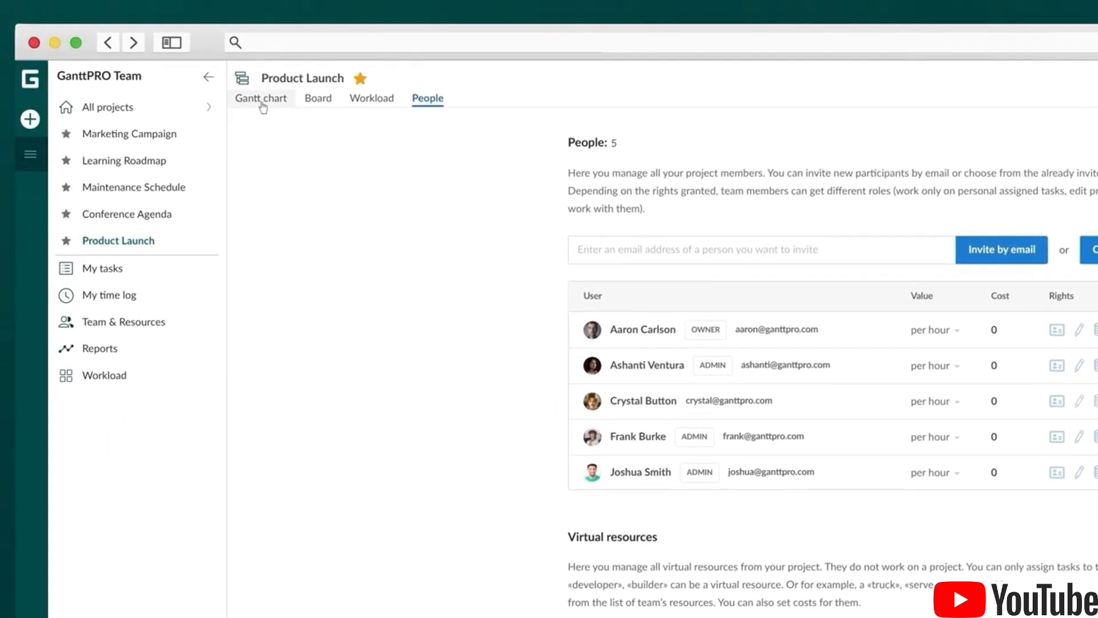
Assign team members to Target Markets, Target Customers, Competitors Research and Similar Products Research
{"action": "left_click", "coordinate": [263, 103]}
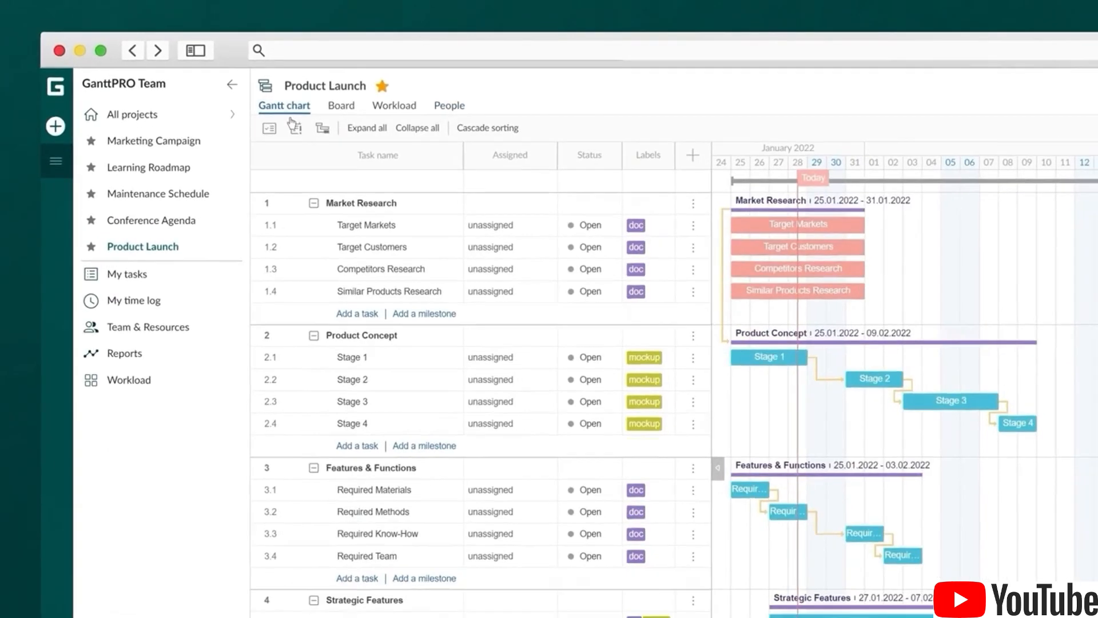
{"action": "left_click", "coordinate": [498, 225]}
{"action": "left_click", "coordinate": [507, 283]}
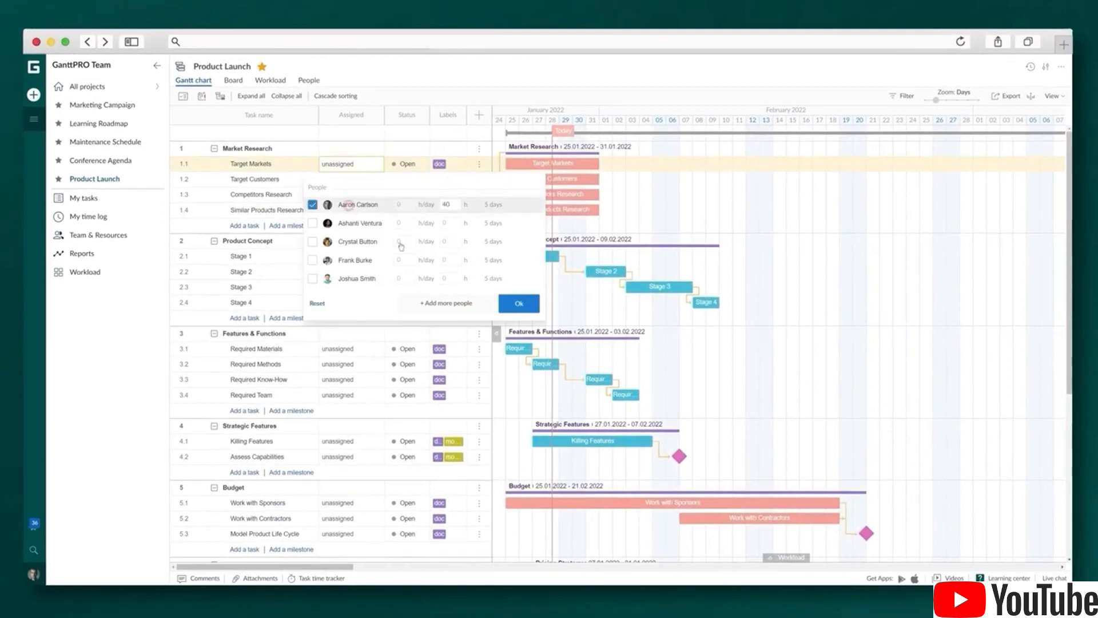
{"action": "left_click", "coordinate": [519, 303]}
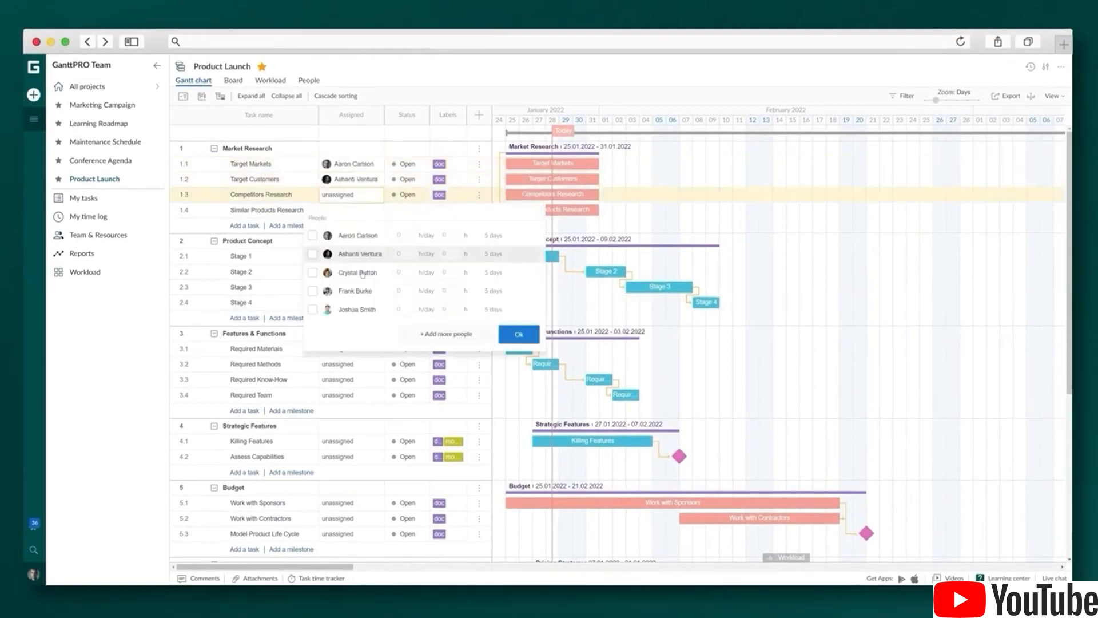
{"action": "left_click", "coordinate": [519, 334]}
{"action": "left_click", "coordinate": [350, 210]}
{"action": "left_click", "coordinate": [312, 306]}
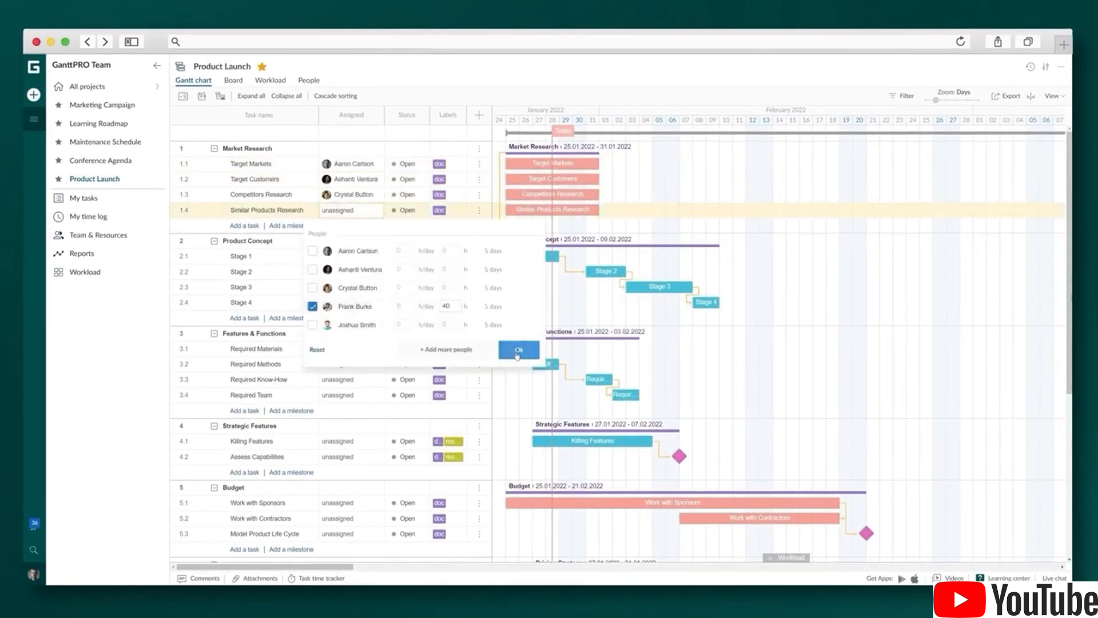
{"action": "left_click", "coordinate": [519, 350]}
Assign a person each to Product Concept Stages 1–3, and two people to Stage 4
{"action": "left_click", "coordinate": [351, 256]}
{"action": "left_click", "coordinate": [312, 371]}
{"action": "left_click", "coordinate": [518, 396]}
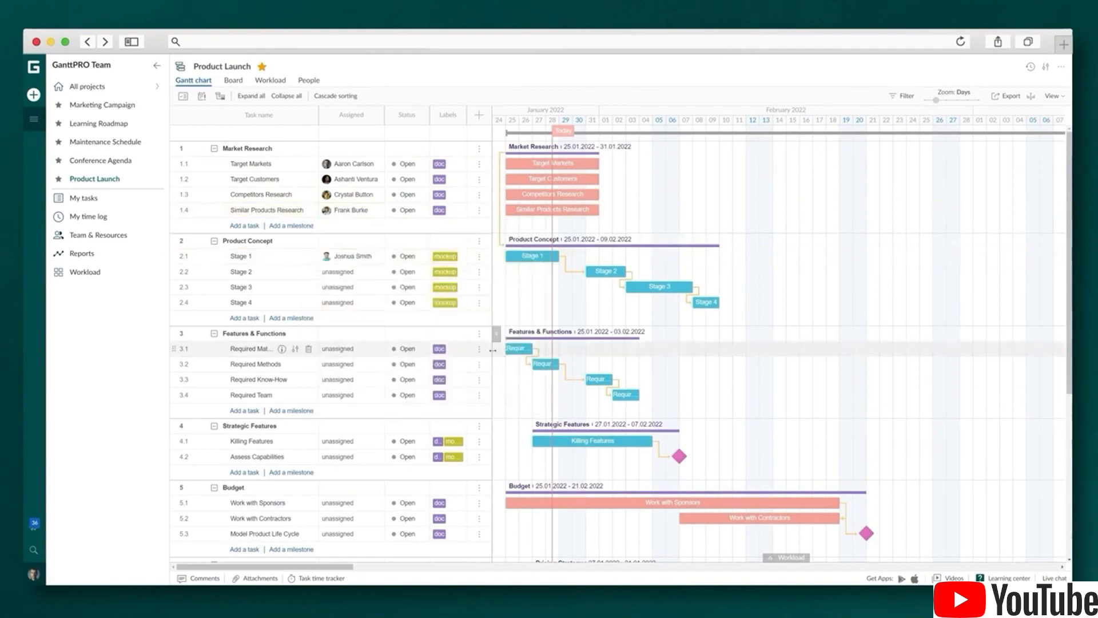
{"action": "left_click", "coordinate": [350, 271]}
{"action": "left_click", "coordinate": [312, 312]}
{"action": "left_click", "coordinate": [519, 411]}
{"action": "left_click", "coordinate": [350, 287]}
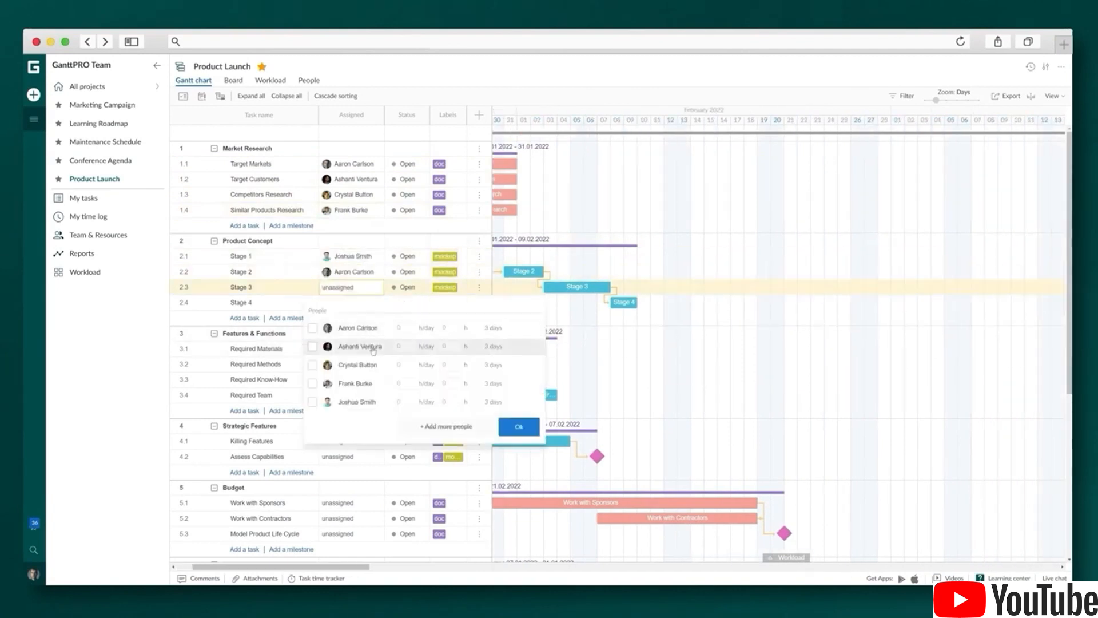
{"action": "left_click", "coordinate": [372, 347]}
{"action": "left_click", "coordinate": [518, 426]}
{"action": "left_click", "coordinate": [350, 302]}
{"action": "left_click", "coordinate": [355, 380]}
{"action": "left_click", "coordinate": [356, 399]}
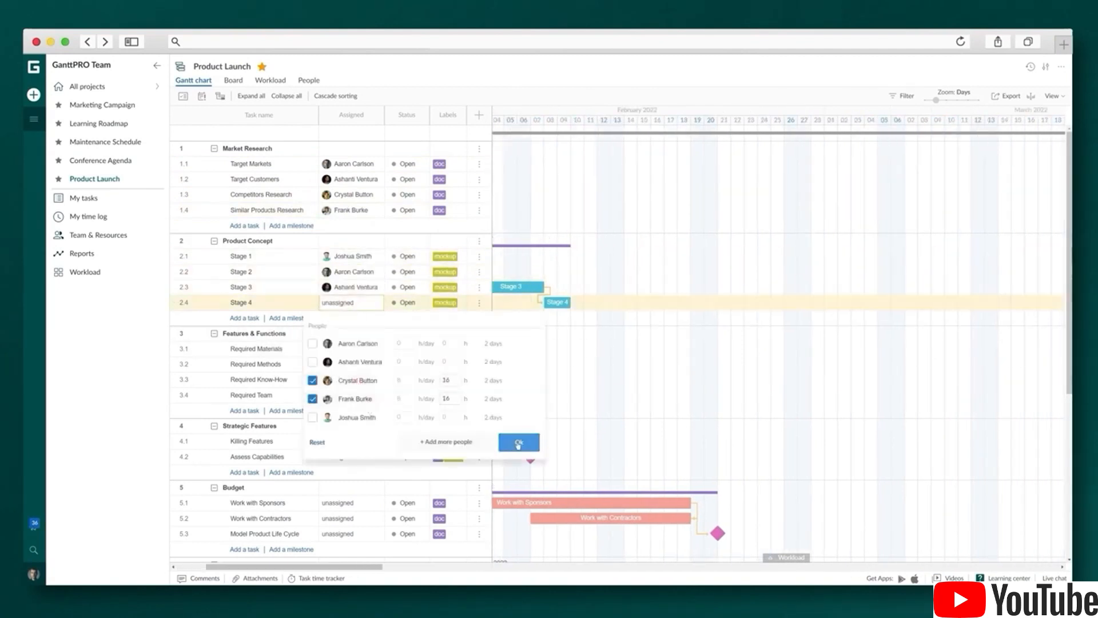
{"action": "left_click", "coordinate": [518, 443]}
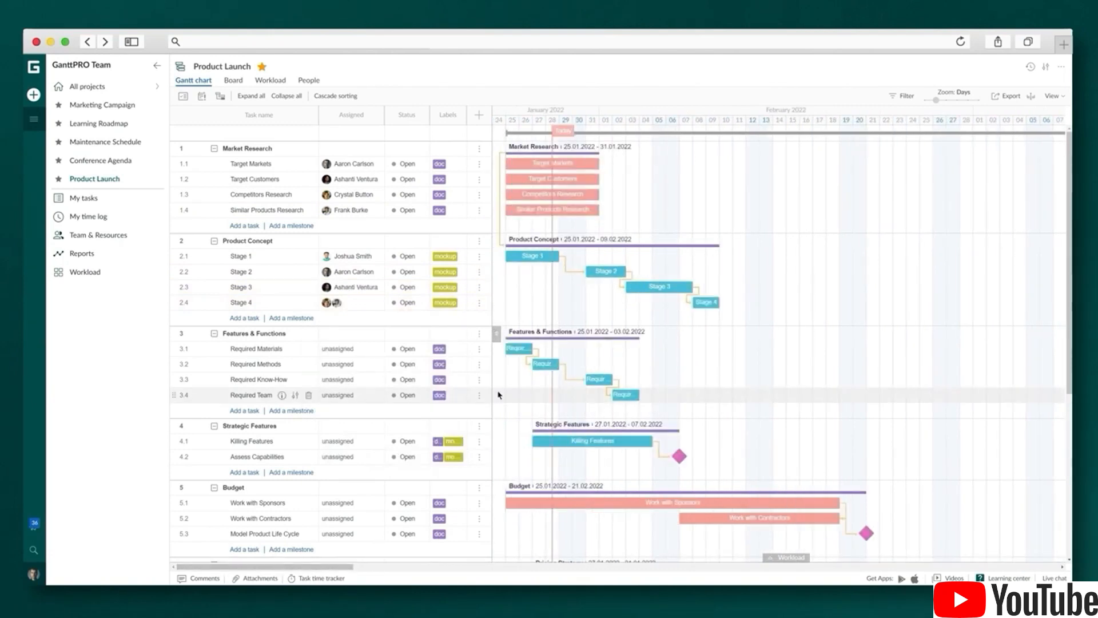
In the workload panel, set one member's Target Markets and Stage 2 hours to 4 each, making the day 8 hours
{"action": "left_click", "coordinate": [792, 558]}
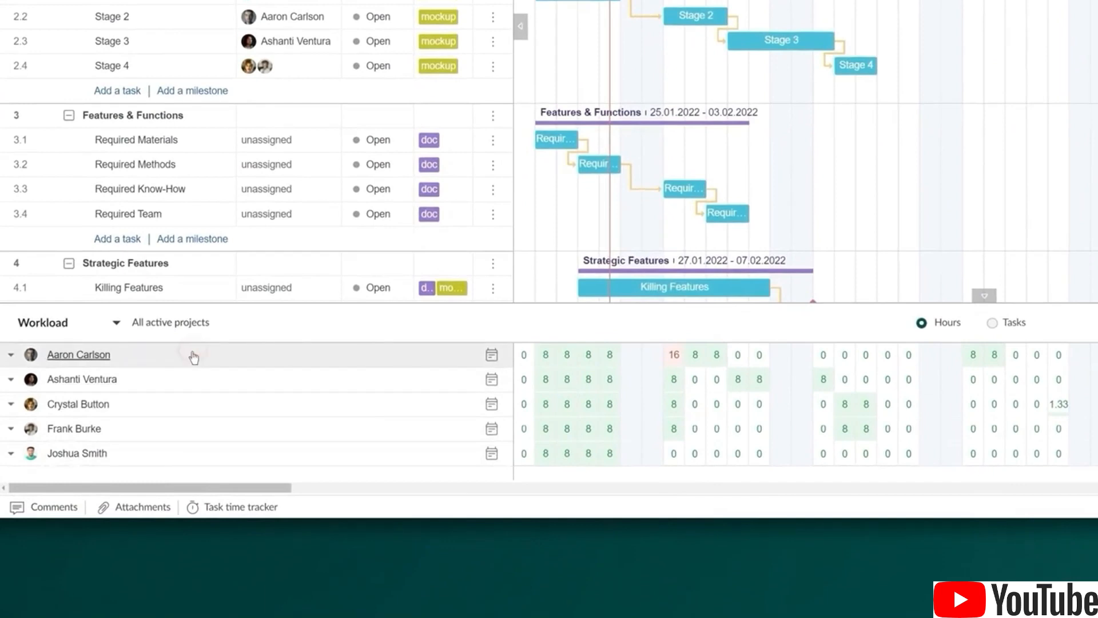
{"action": "left_click", "coordinate": [197, 355]}
{"action": "mouse_move", "coordinate": [643, 380]}
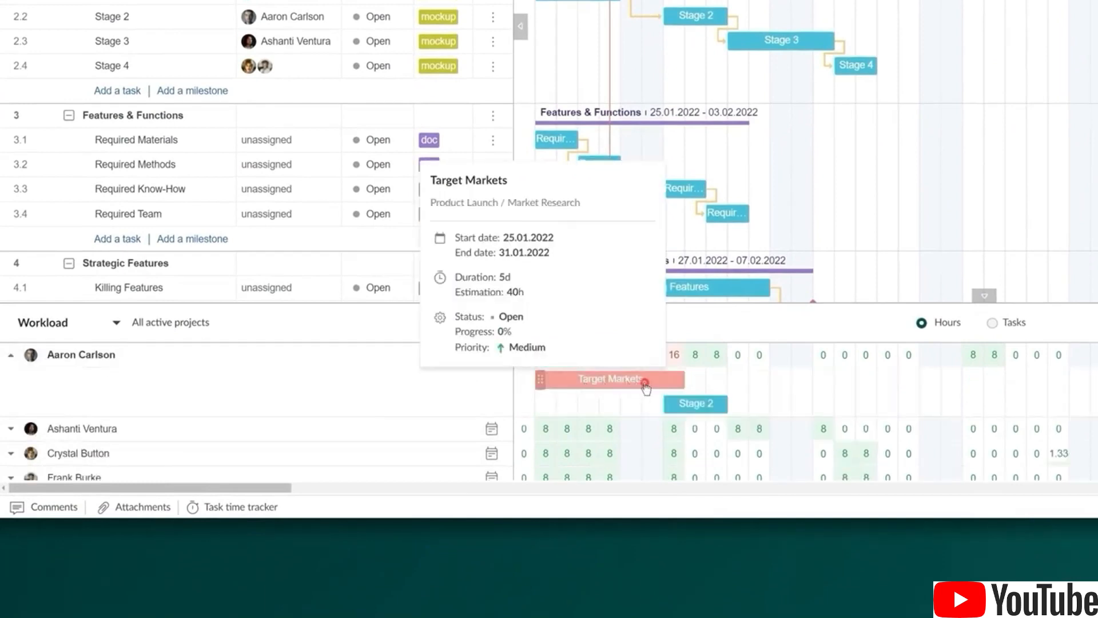
{"action": "left_click", "coordinate": [674, 400]}
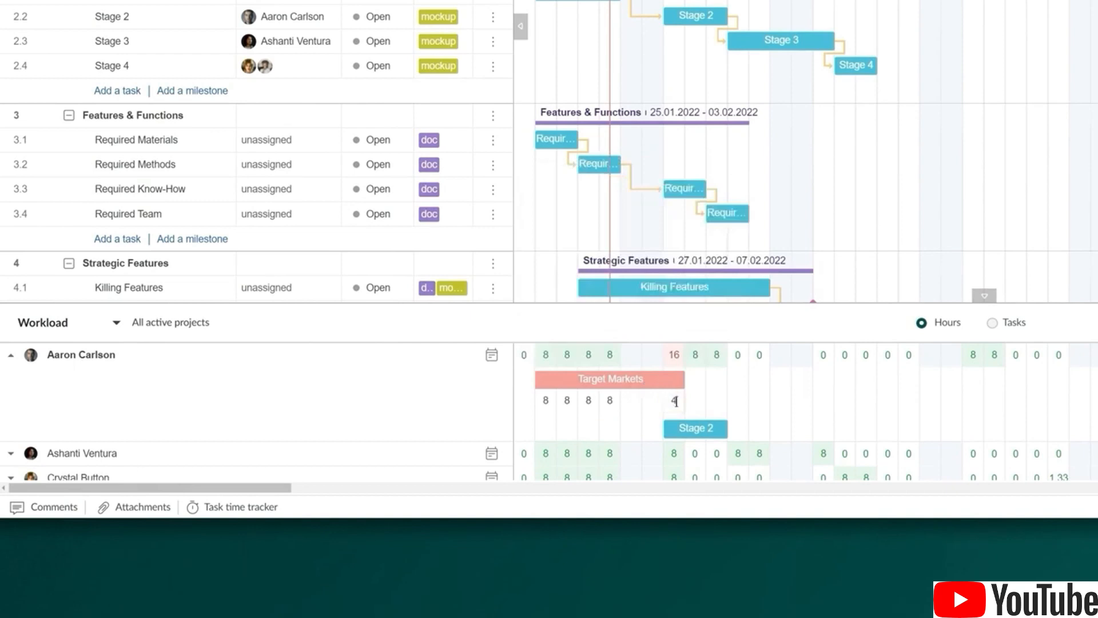
{"action": "type", "text": "4"}
{"action": "key", "text": "Return"}
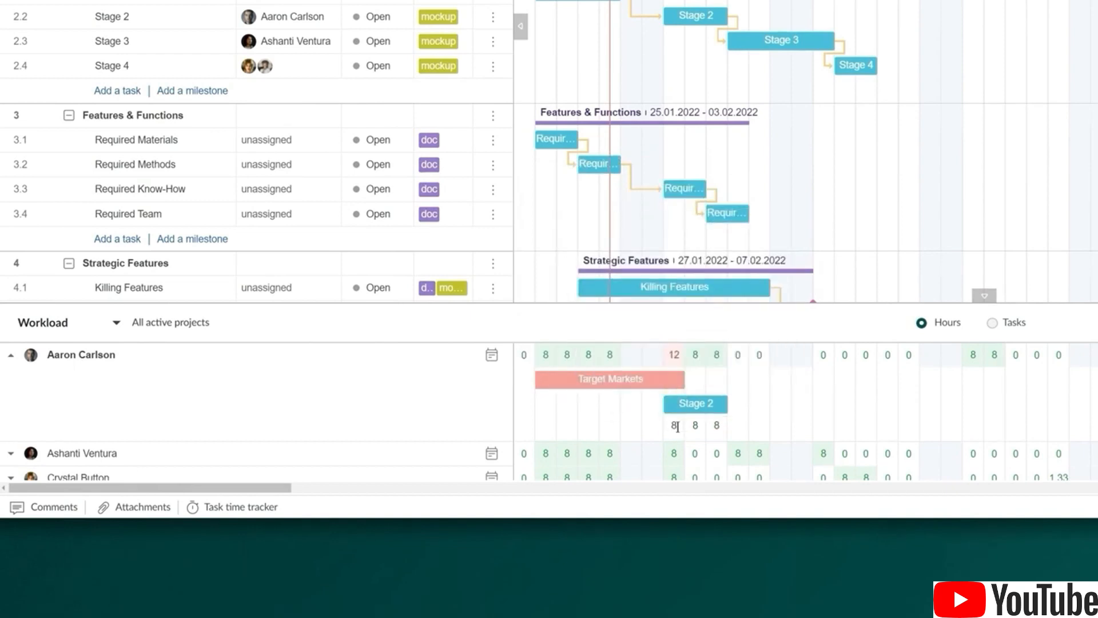
{"action": "left_click", "coordinate": [675, 426]}
{"action": "type", "text": "4"}
{"action": "left_click", "coordinate": [705, 410]}
{"action": "mouse_move", "coordinate": [972, 356]}
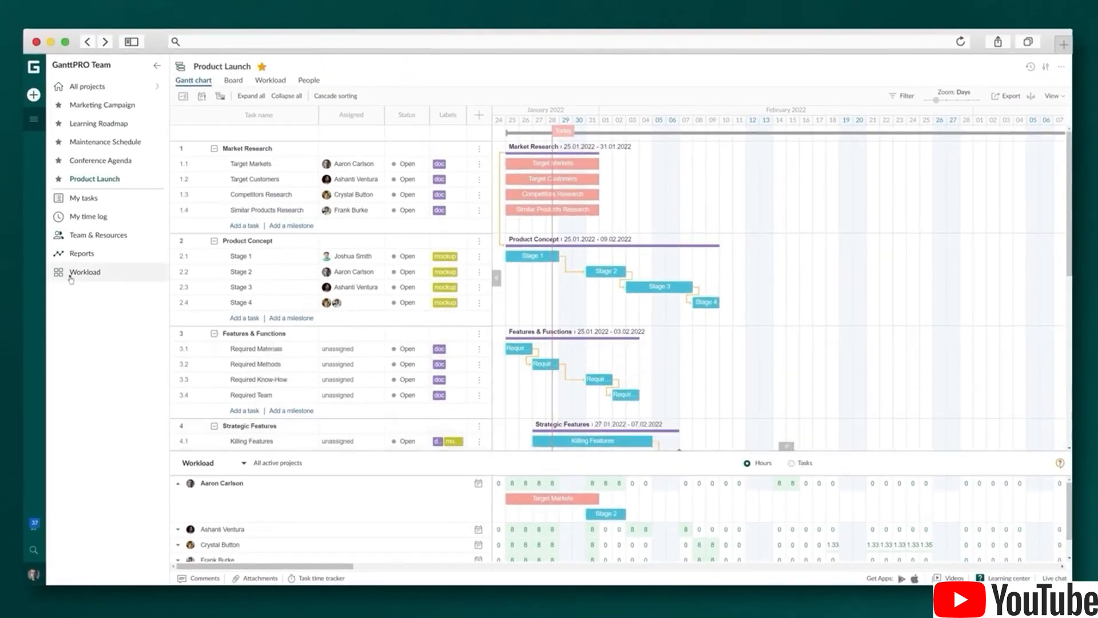
View daily hours per member on the Workload page, then go back to the Product Launch Gantt chart
{"action": "left_click", "coordinate": [72, 277]}
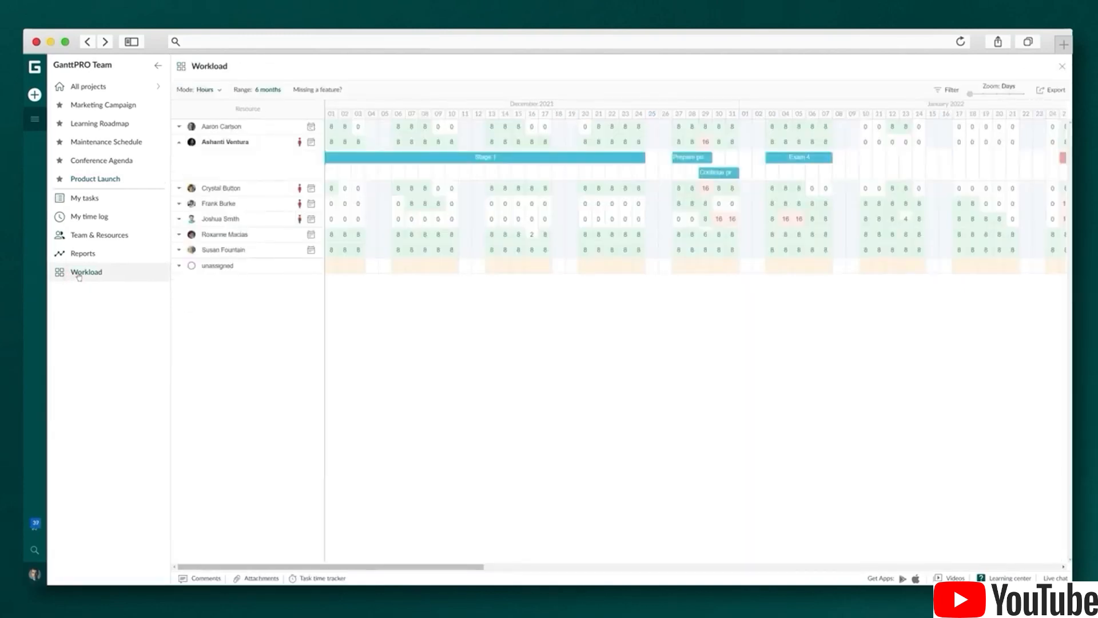
{"action": "mouse_move", "coordinate": [374, 158]}
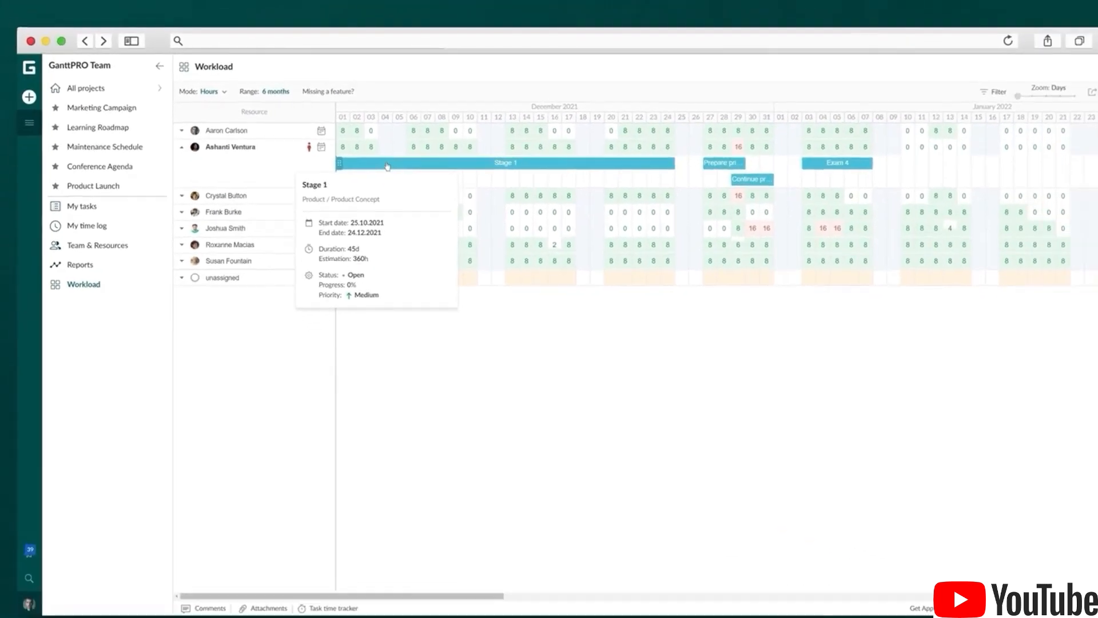
{"action": "left_click", "coordinate": [106, 186]}
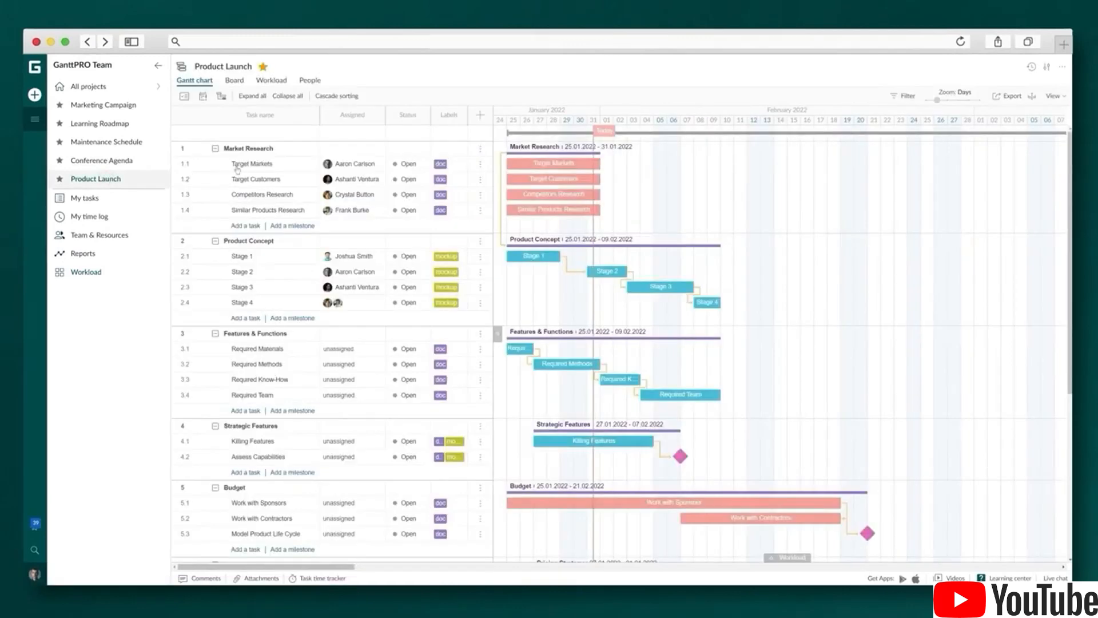
Extend Required Materials, Required Methods and Required Know-How so Features & Functions ends 16.02.2022
{"action": "left_click", "coordinate": [1049, 69]}
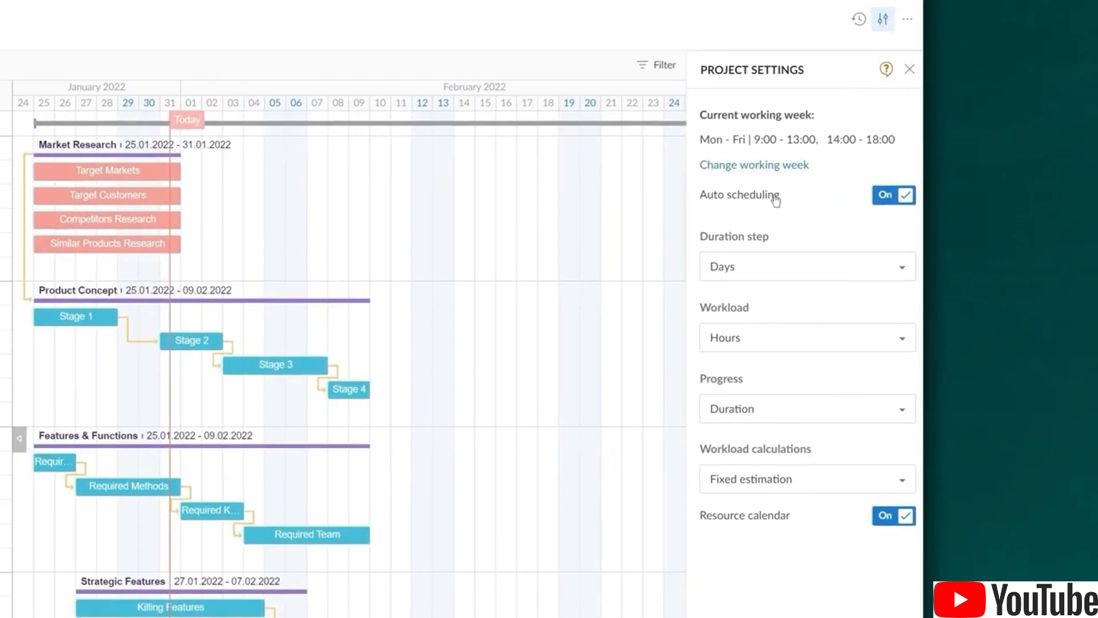
{"action": "mouse_move", "coordinate": [770, 199]}
{"action": "left_click", "coordinate": [910, 69]}
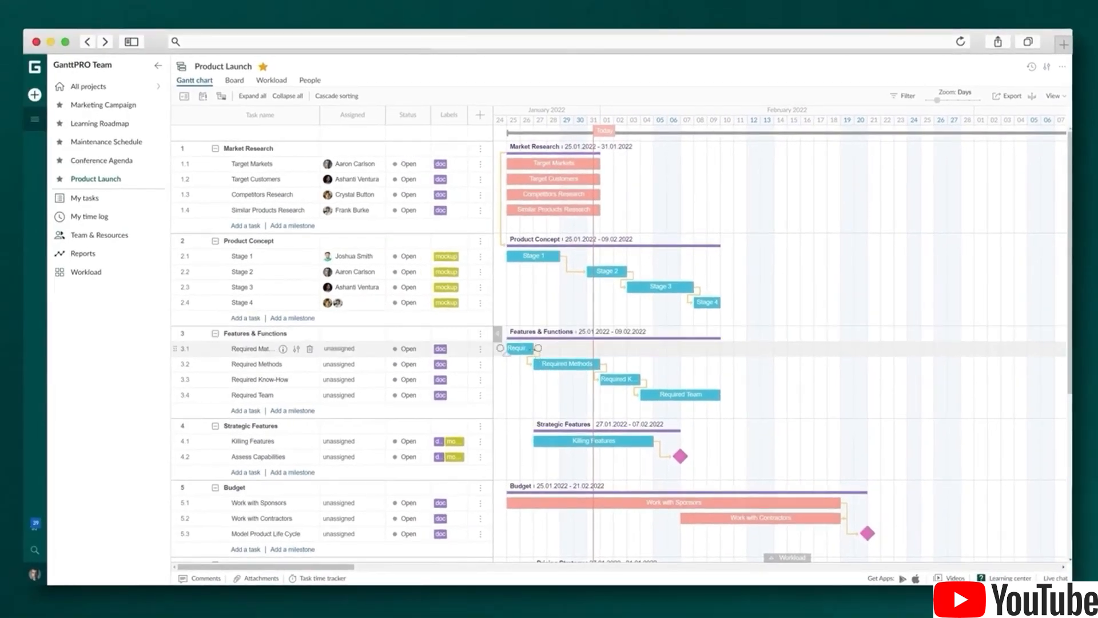
{"action": "left_click_drag", "start_coordinate": [534, 348], "coordinate": [562, 350]}
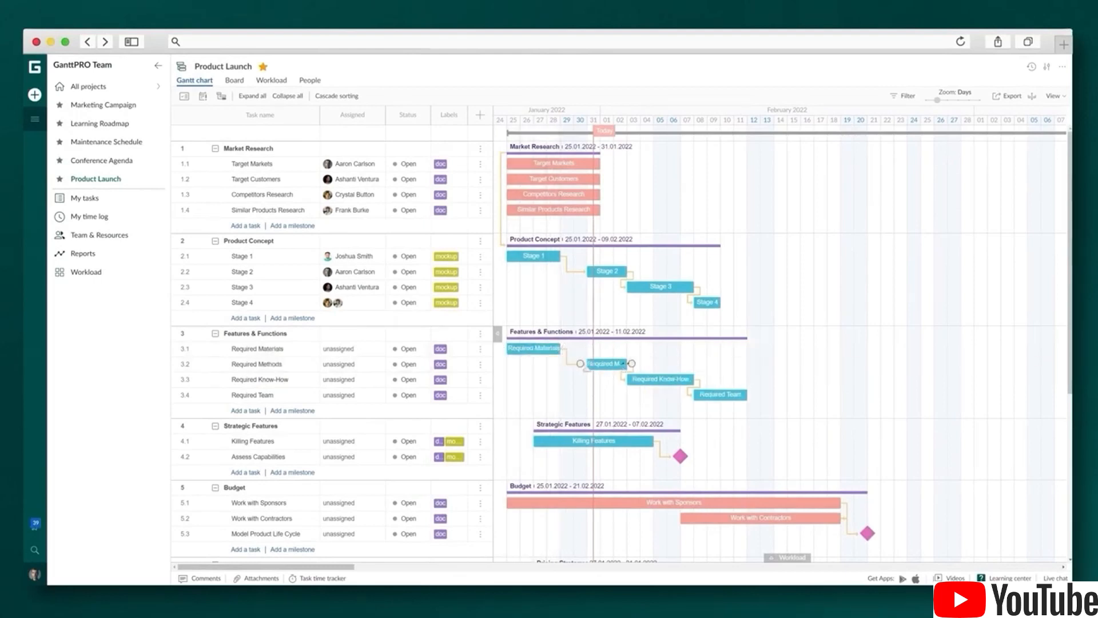
{"action": "left_click_drag", "start_coordinate": [624, 364], "coordinate": [640, 363]}
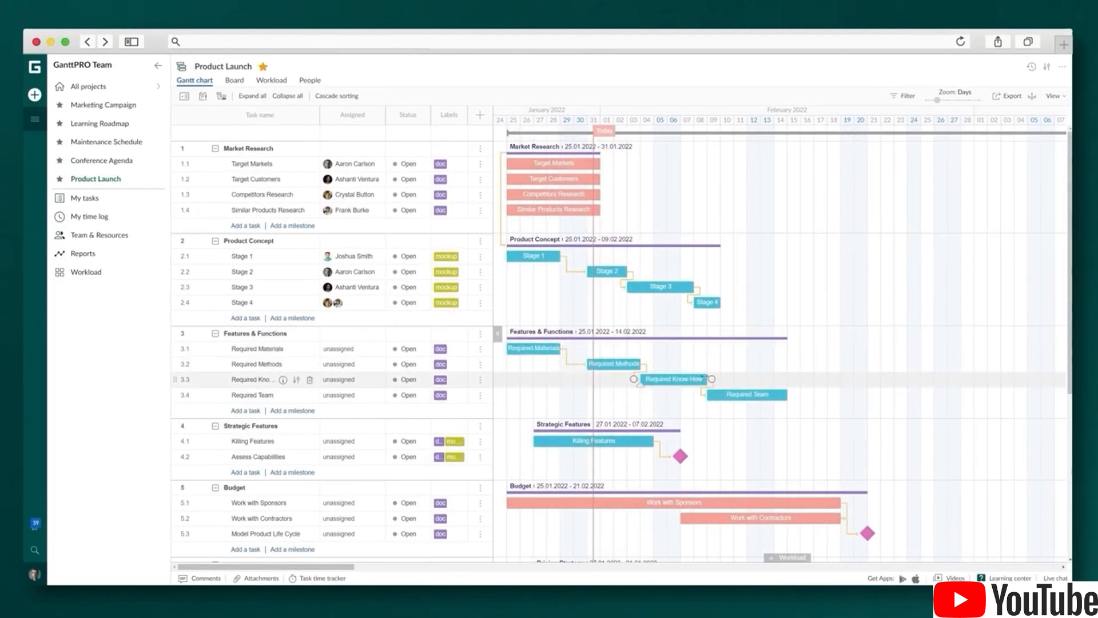
{"action": "left_click_drag", "start_coordinate": [709, 379], "coordinate": [733, 379]}
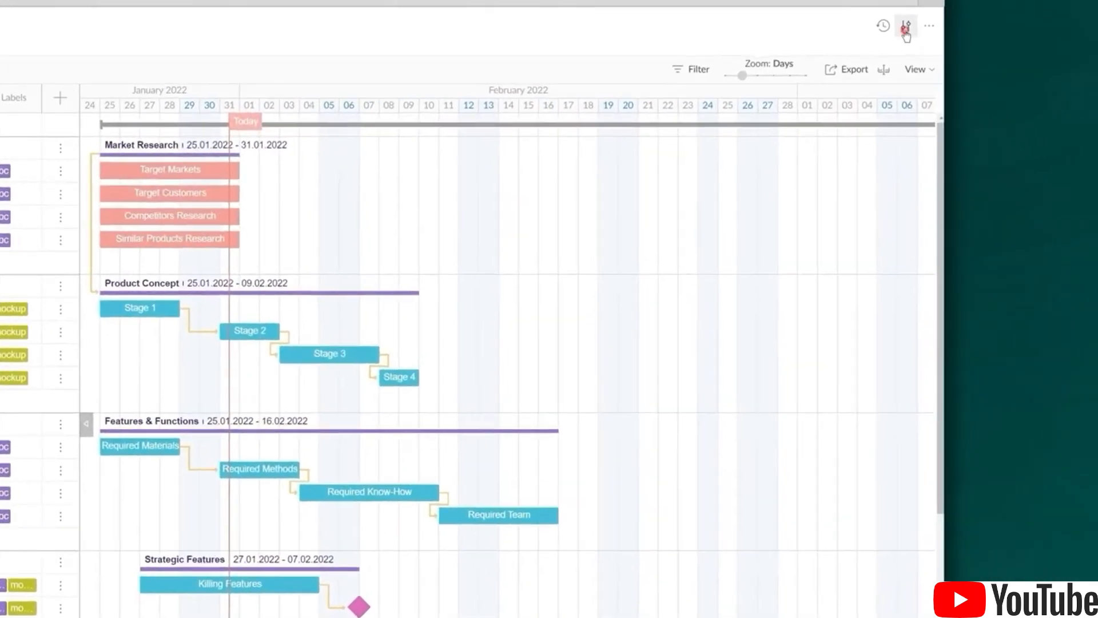
{"action": "left_click", "coordinate": [905, 30]}
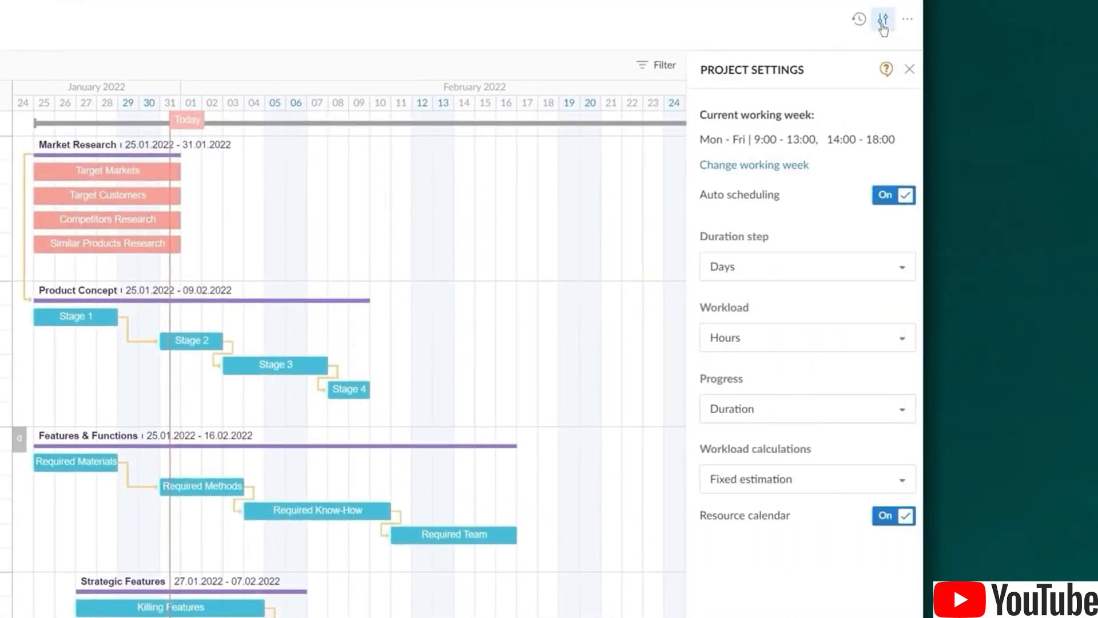
Add a 'Day off' exception on 24 February 2022 to the project's working calendar
{"action": "left_click", "coordinate": [761, 170]}
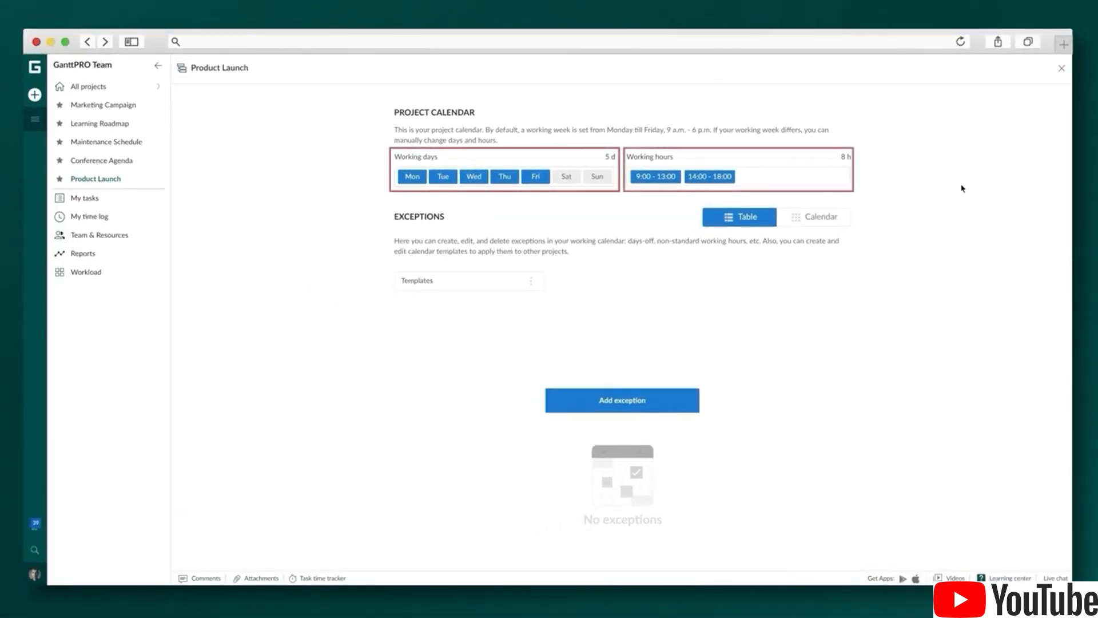
{"action": "left_click", "coordinate": [830, 216]}
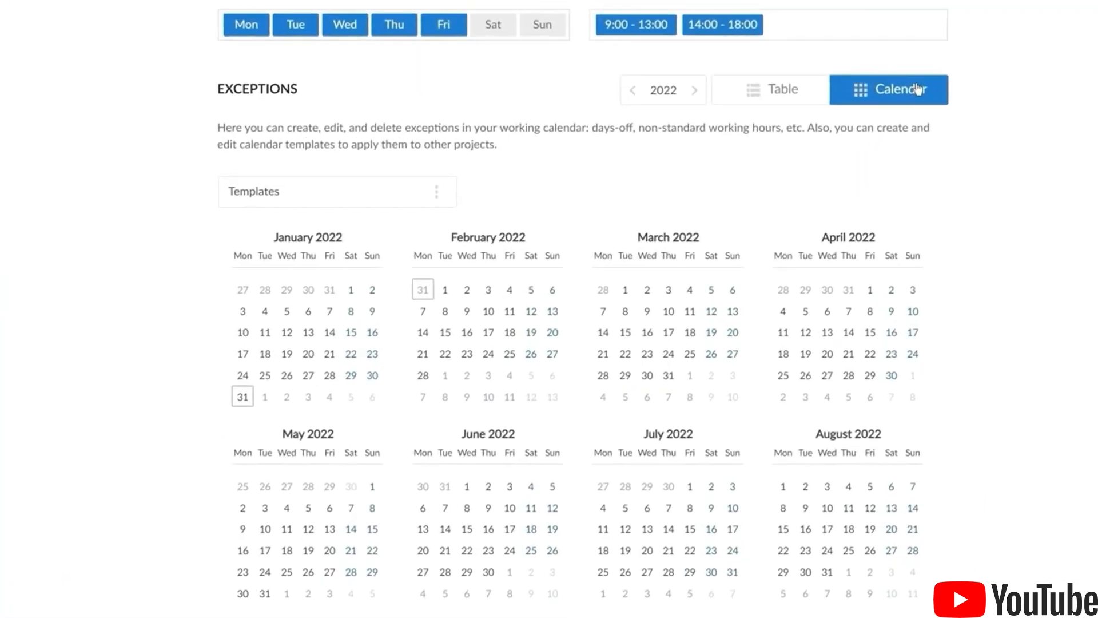
{"action": "left_click", "coordinate": [486, 356]}
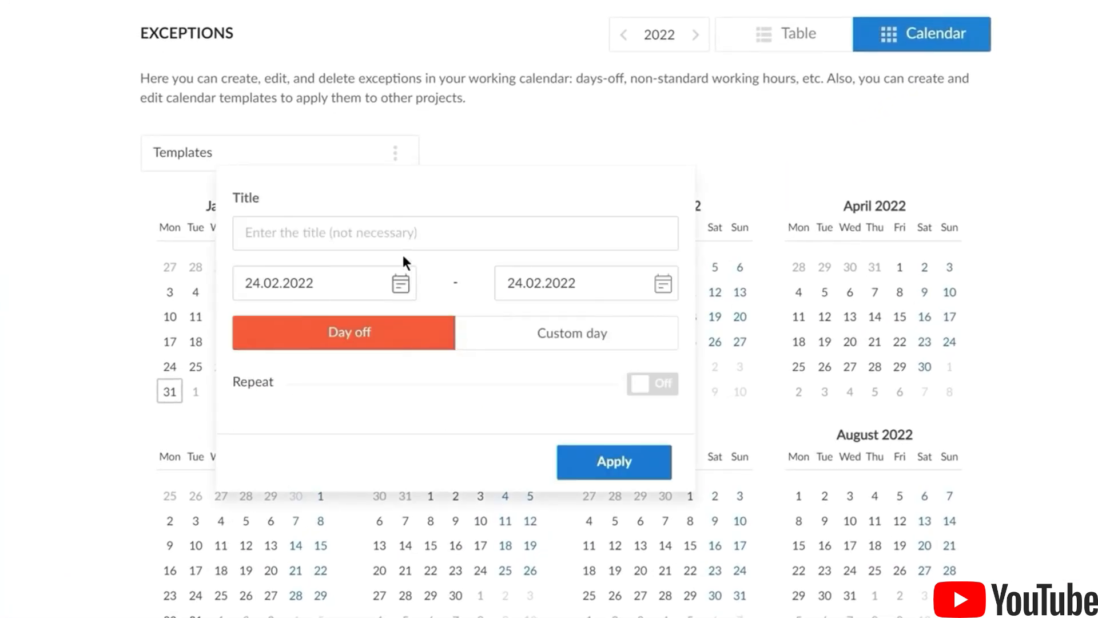
{"action": "left_click", "coordinate": [393, 234]}
{"action": "type", "text": "Day off"}
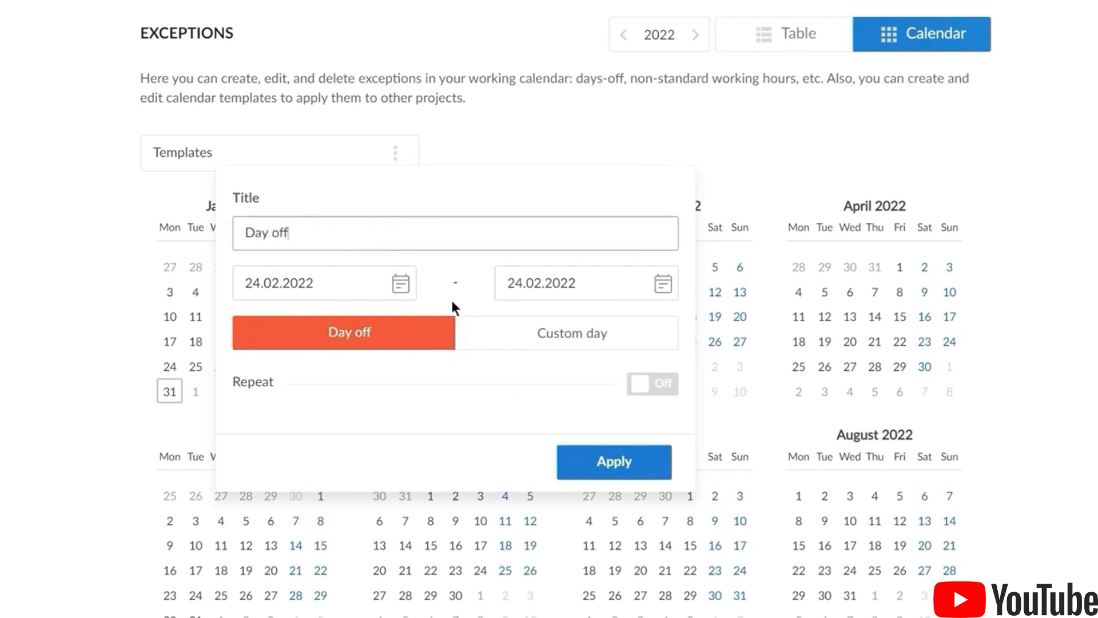
{"action": "left_click", "coordinate": [629, 458]}
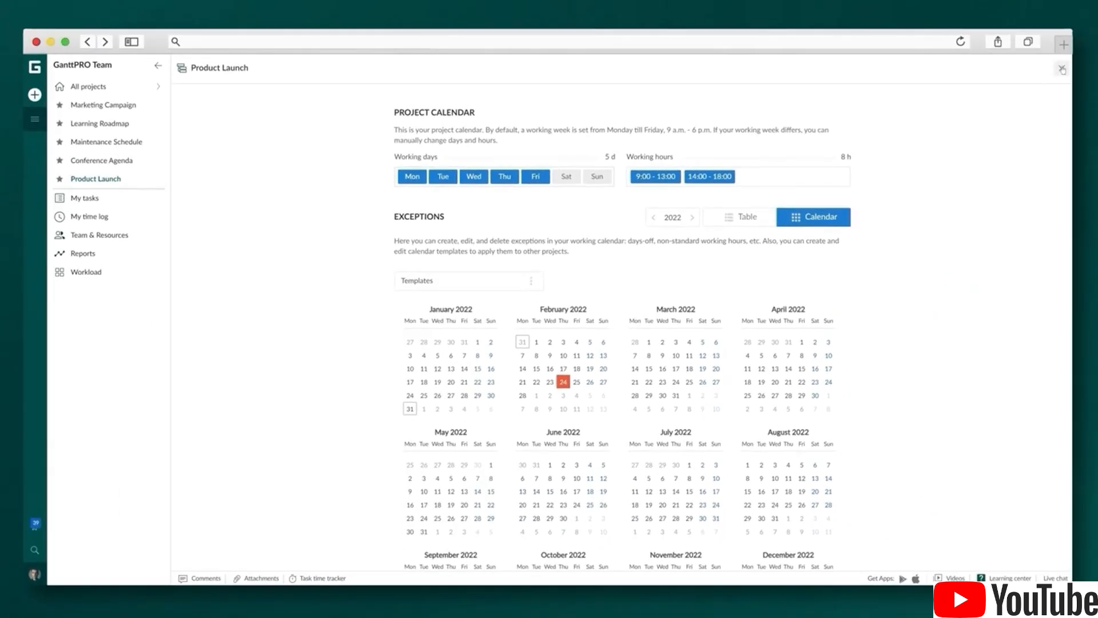
{"action": "left_click", "coordinate": [1062, 69]}
{"action": "left_click", "coordinate": [1047, 67]}
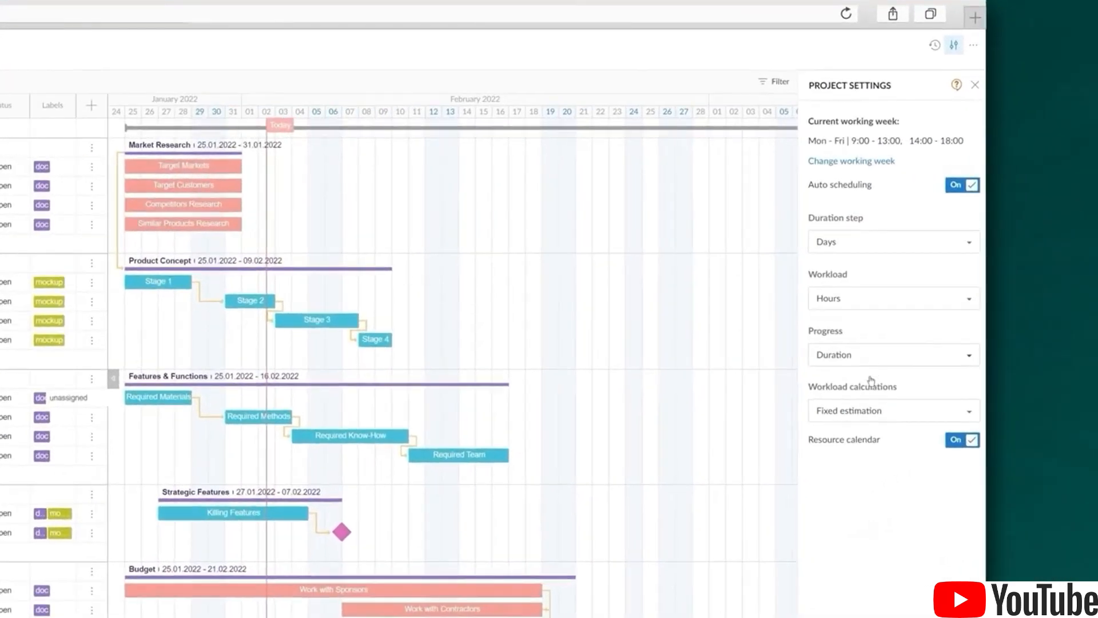
{"action": "mouse_move", "coordinate": [977, 337]}
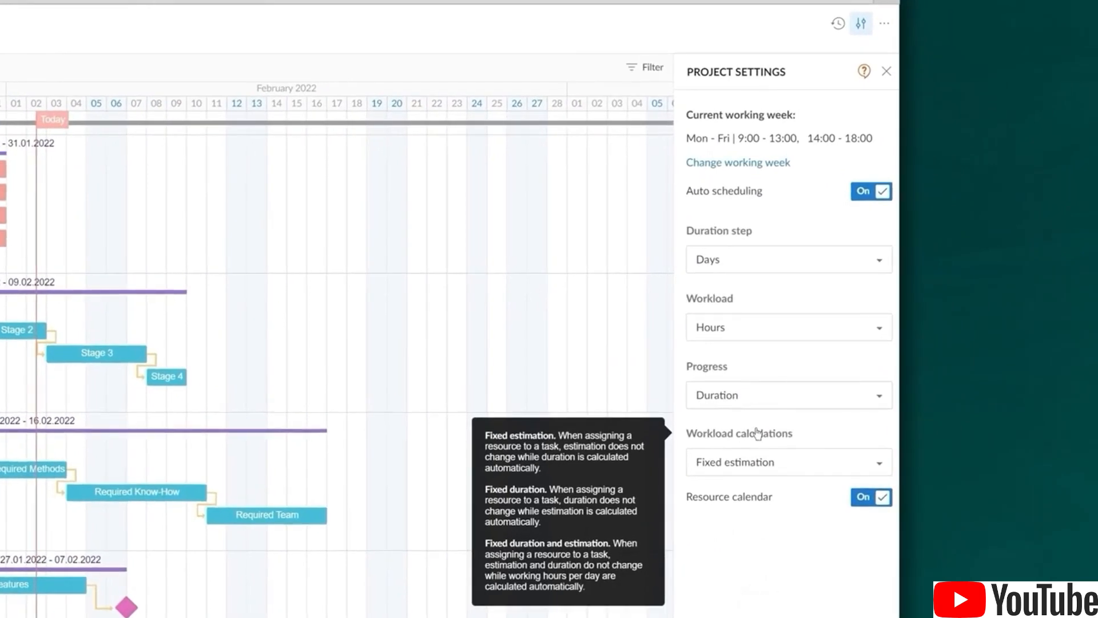
{"action": "left_click", "coordinate": [843, 461]}
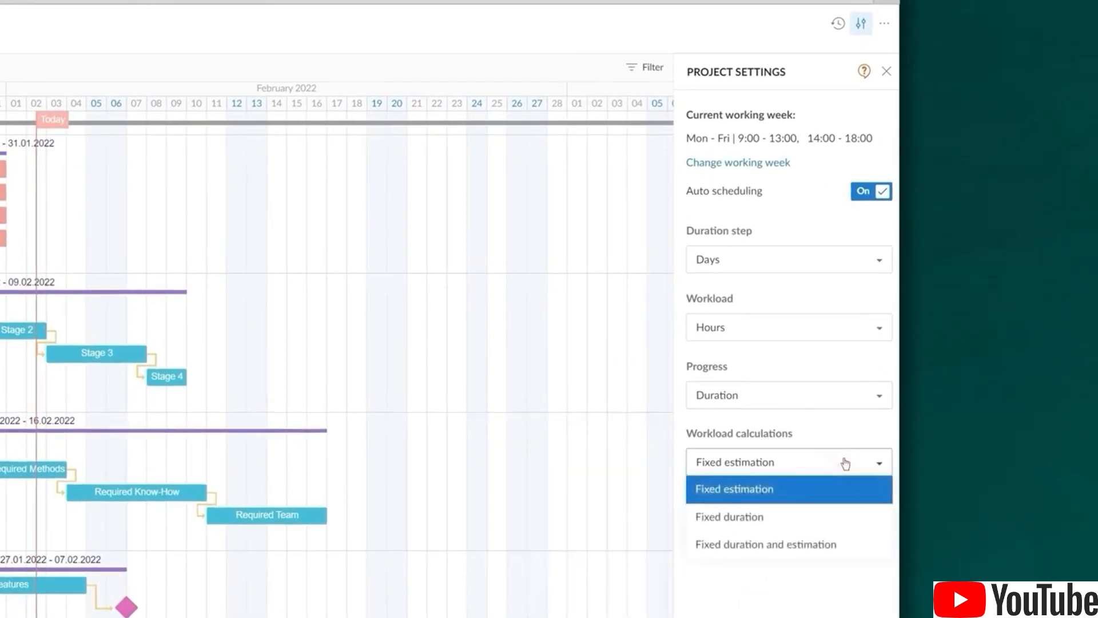
{"action": "left_click", "coordinate": [845, 463]}
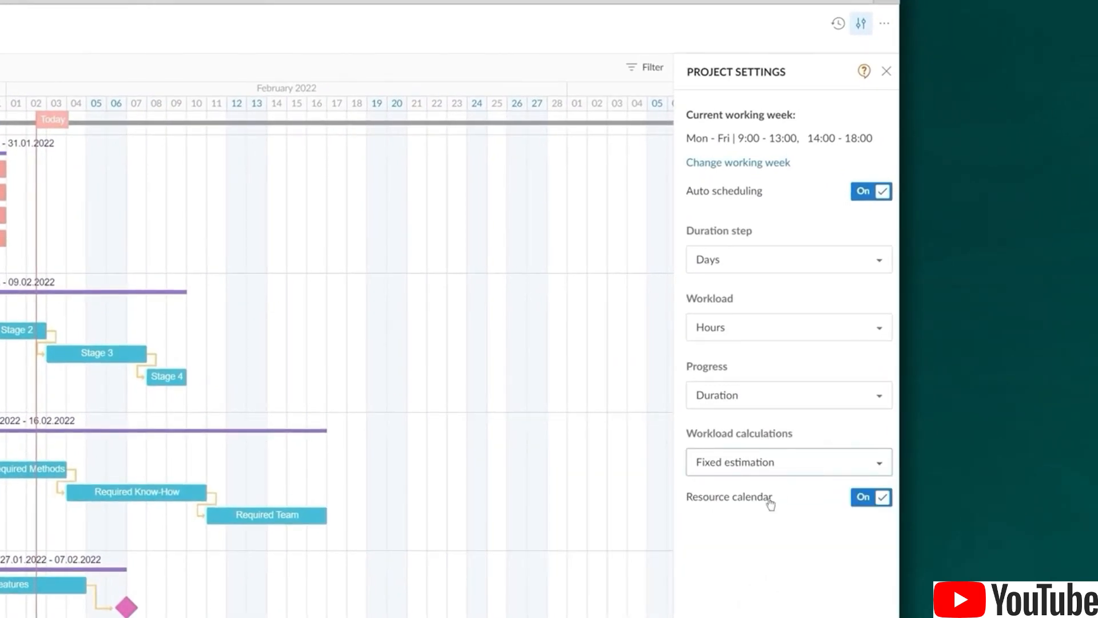
{"action": "mouse_move", "coordinate": [768, 504]}
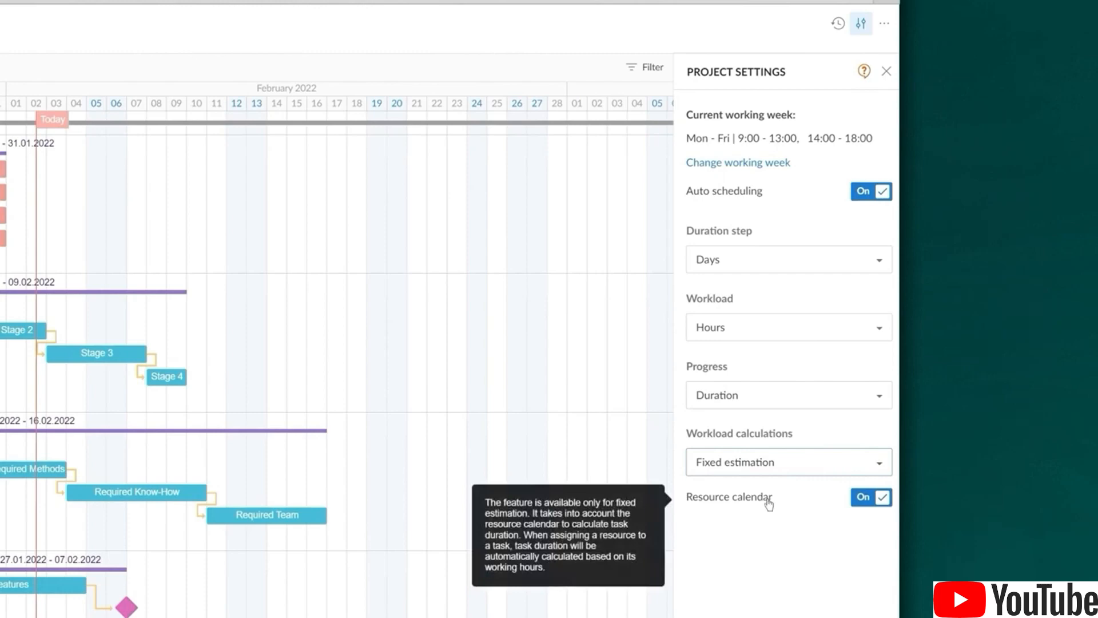
{"action": "left_click", "coordinate": [886, 72]}
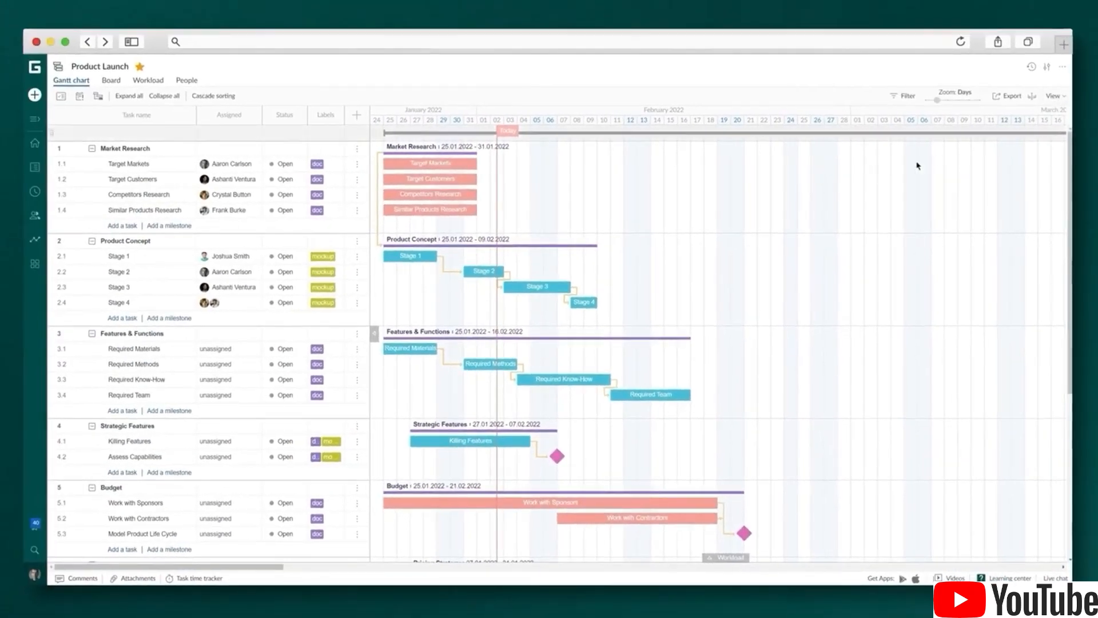
Assign two team members to Required Materials at 16 hours each
{"action": "left_click", "coordinate": [225, 350]}
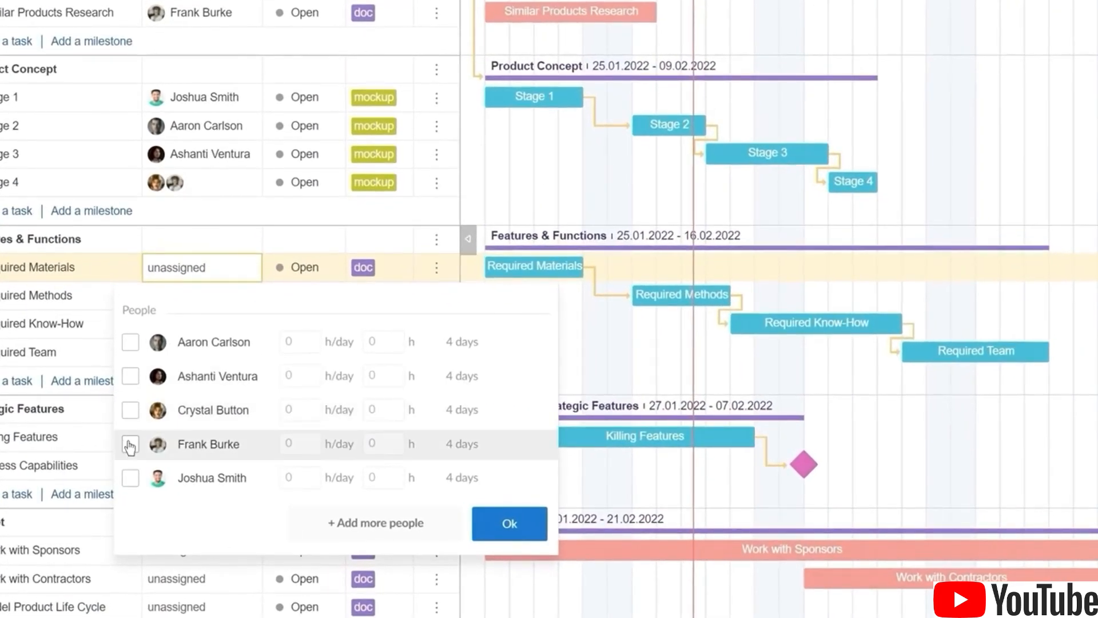
{"action": "left_click", "coordinate": [130, 445]}
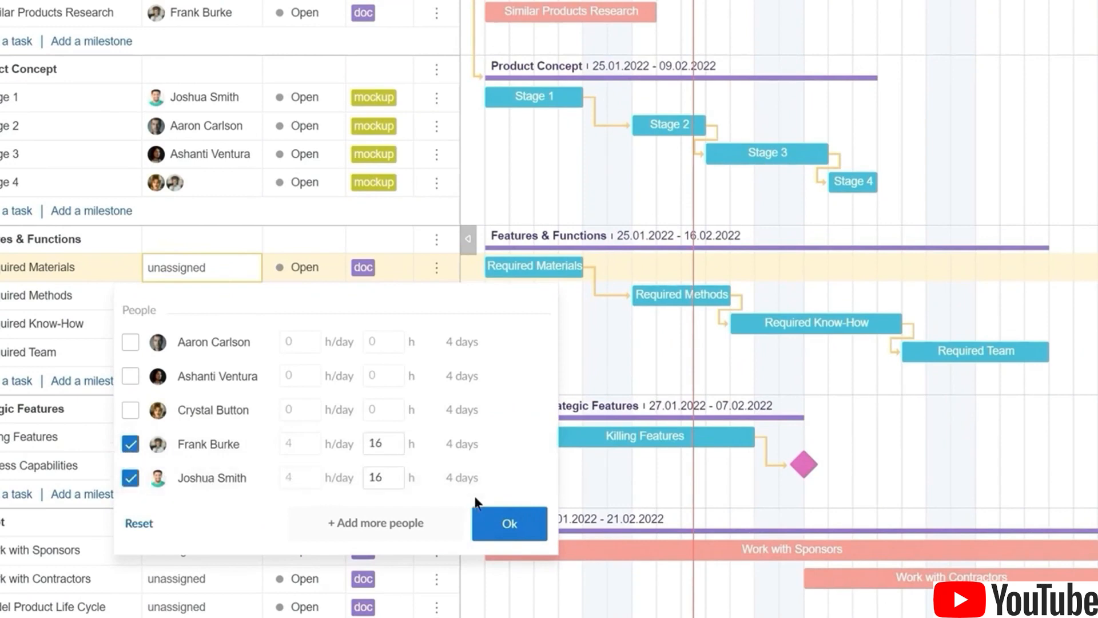
{"action": "left_click", "coordinate": [509, 523]}
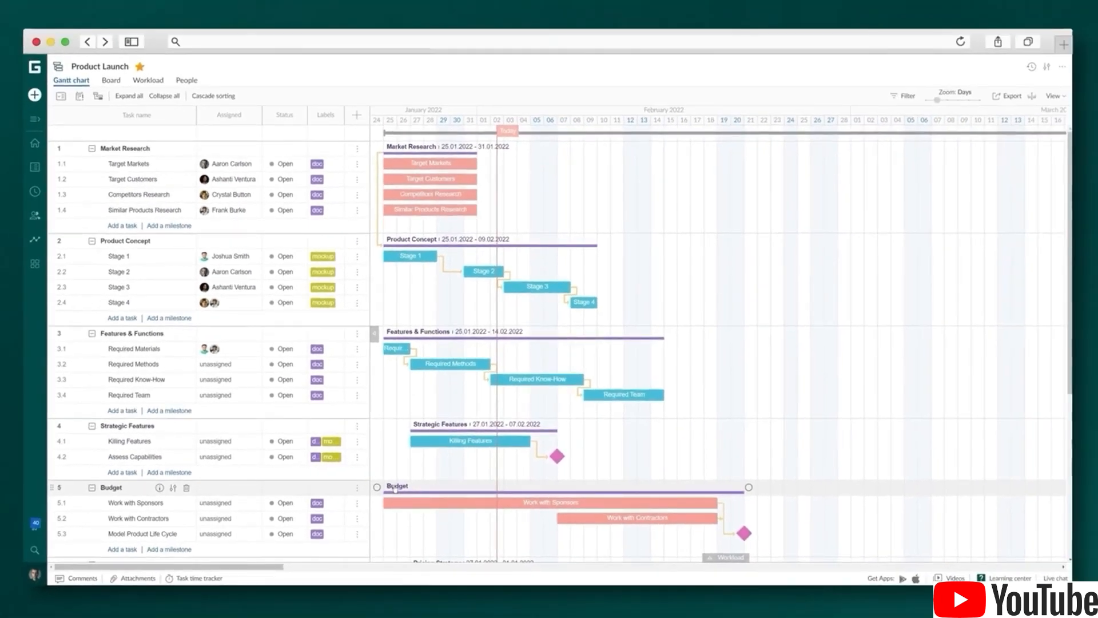
In the People list's Cost column, enter 20, 25, 30, 25 and 20 for the five members
{"action": "left_click", "coordinate": [185, 81]}
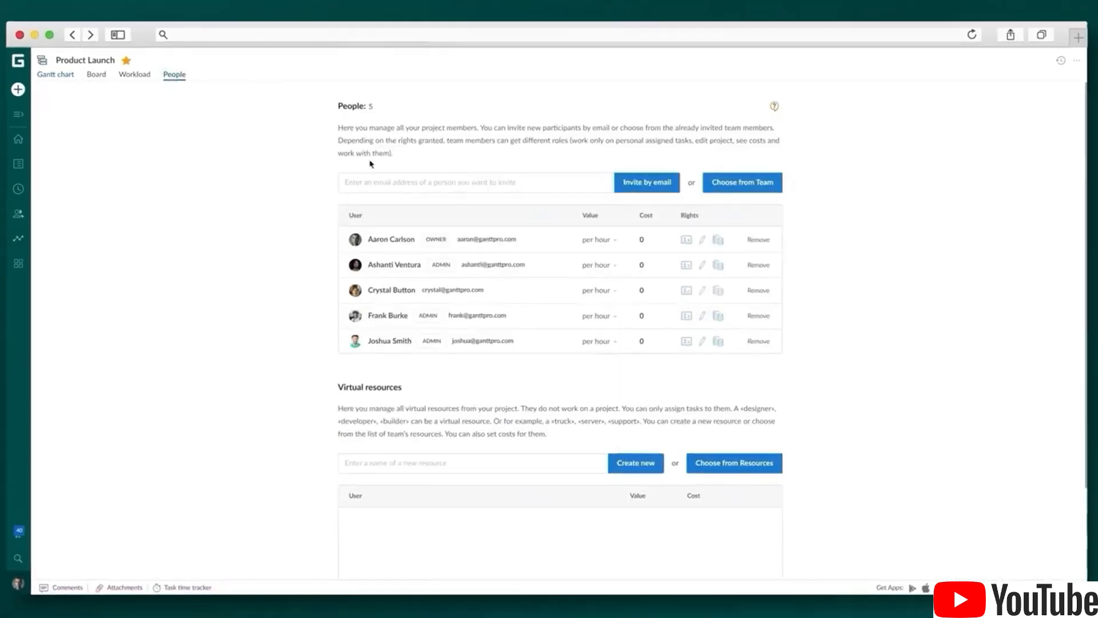
{"action": "left_click", "coordinate": [649, 244]}
{"action": "type", "text": "20"}
{"action": "left_click", "coordinate": [658, 264]}
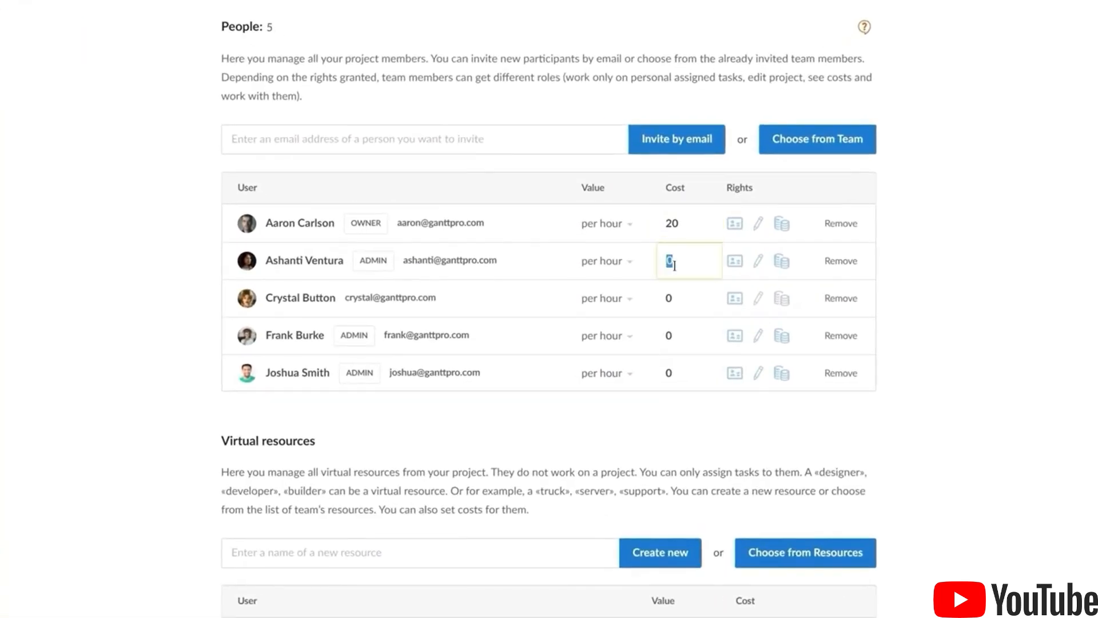
{"action": "type", "text": "25"}
{"action": "left_click", "coordinate": [670, 298]}
{"action": "type", "text": "30"}
{"action": "left_click", "coordinate": [669, 335]}
{"action": "type", "text": "25"}
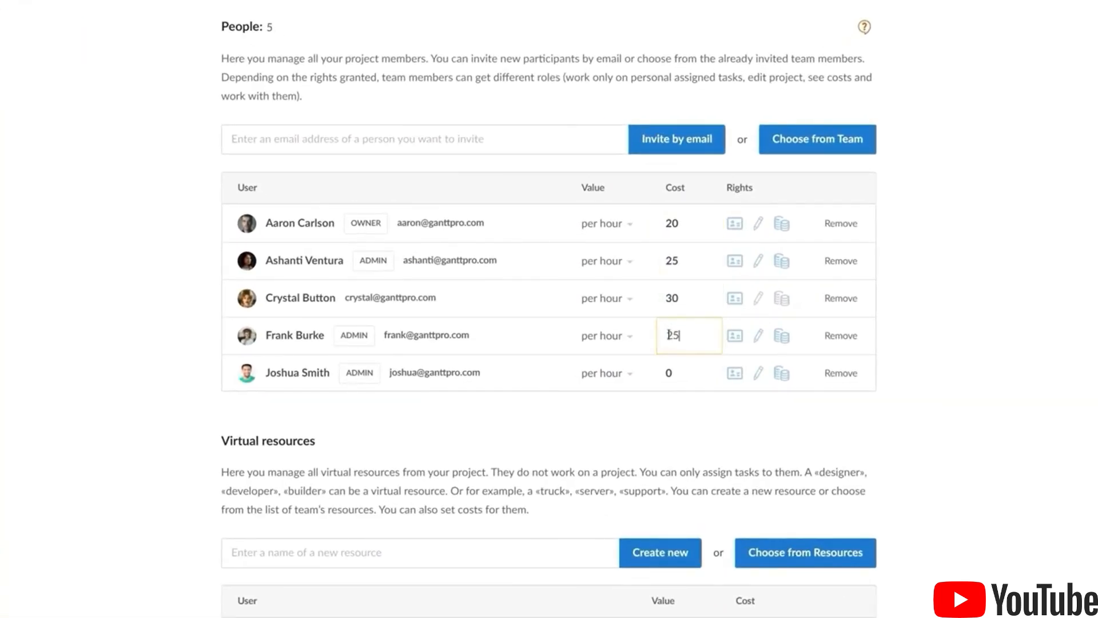
{"action": "left_click", "coordinate": [672, 371]}
{"action": "type", "text": "2"}
{"action": "key", "text": "Return"}
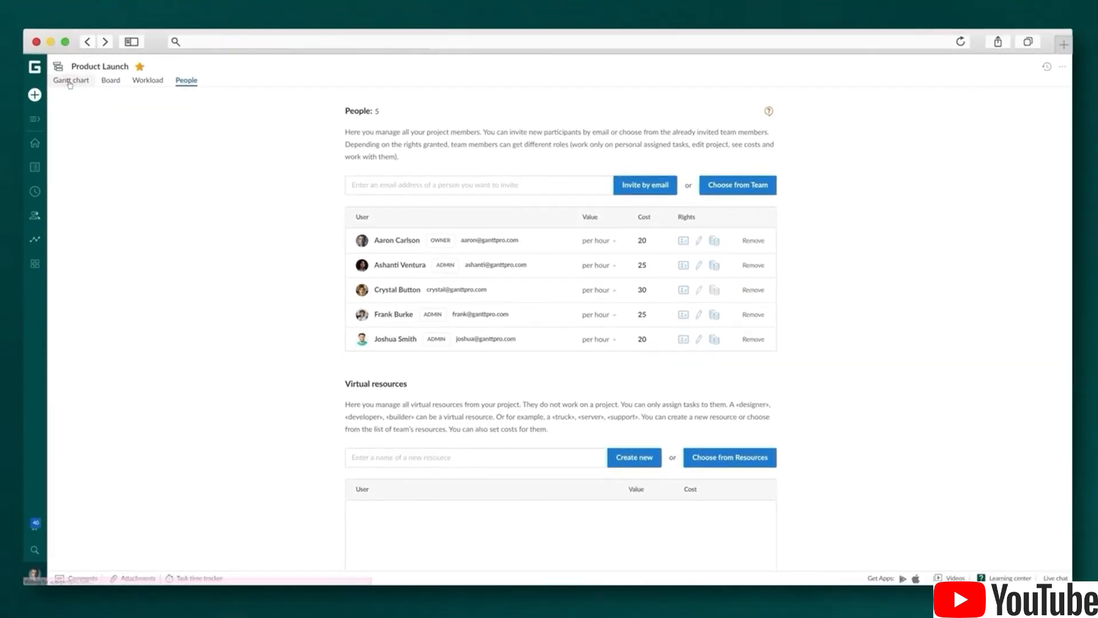
Back on the Gantt chart, show the Estimation and Cost columns in the task grid
{"action": "left_click", "coordinate": [69, 83]}
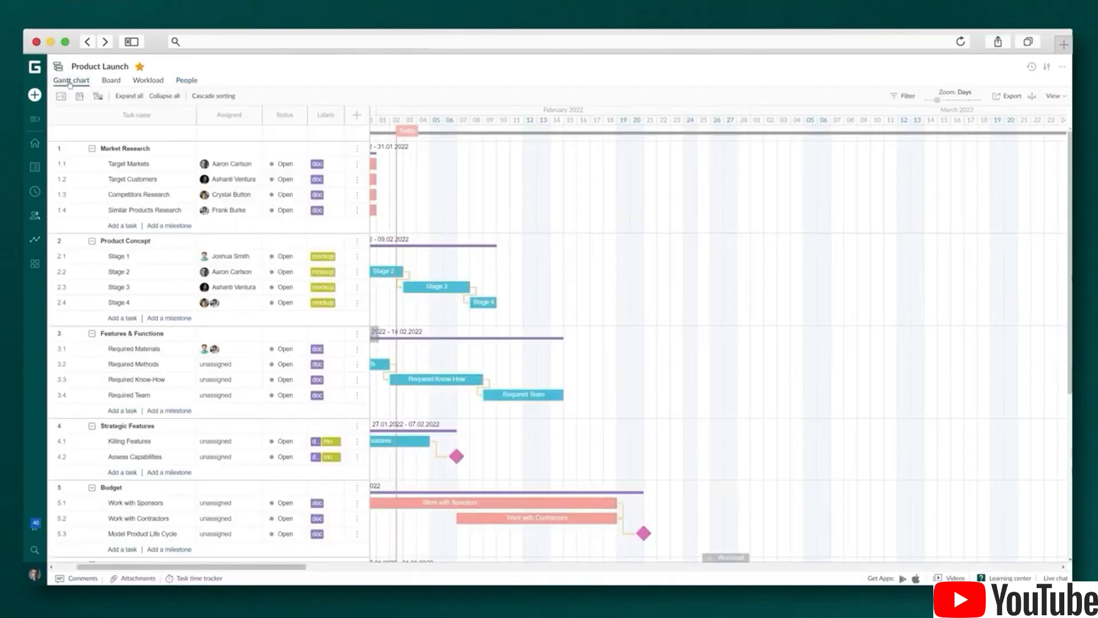
{"action": "left_click", "coordinate": [354, 122]}
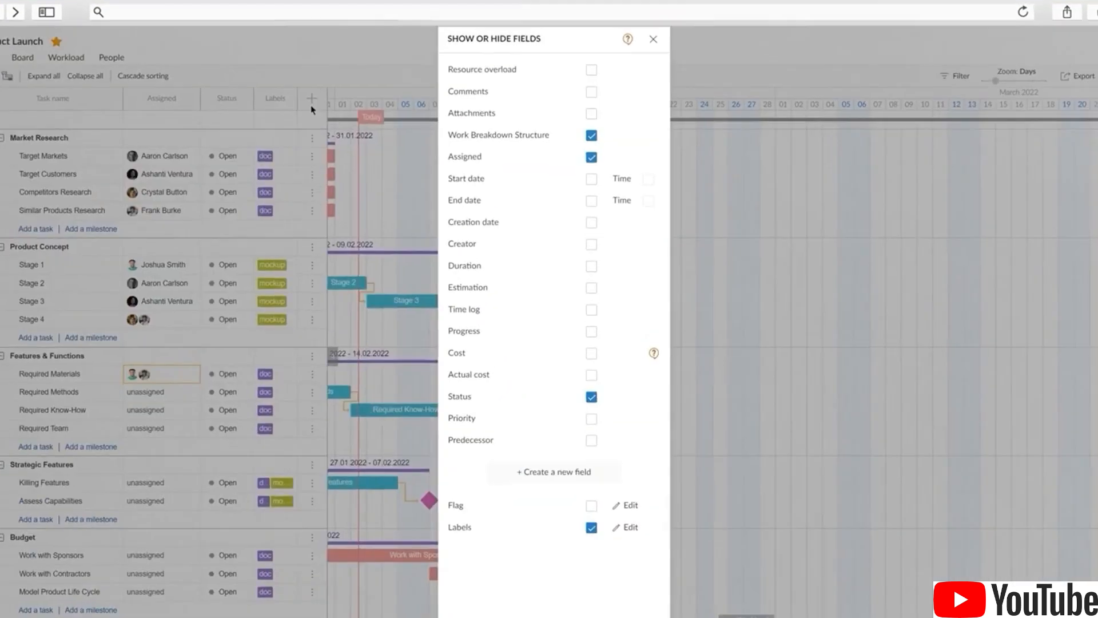
{"action": "left_click", "coordinate": [589, 303]}
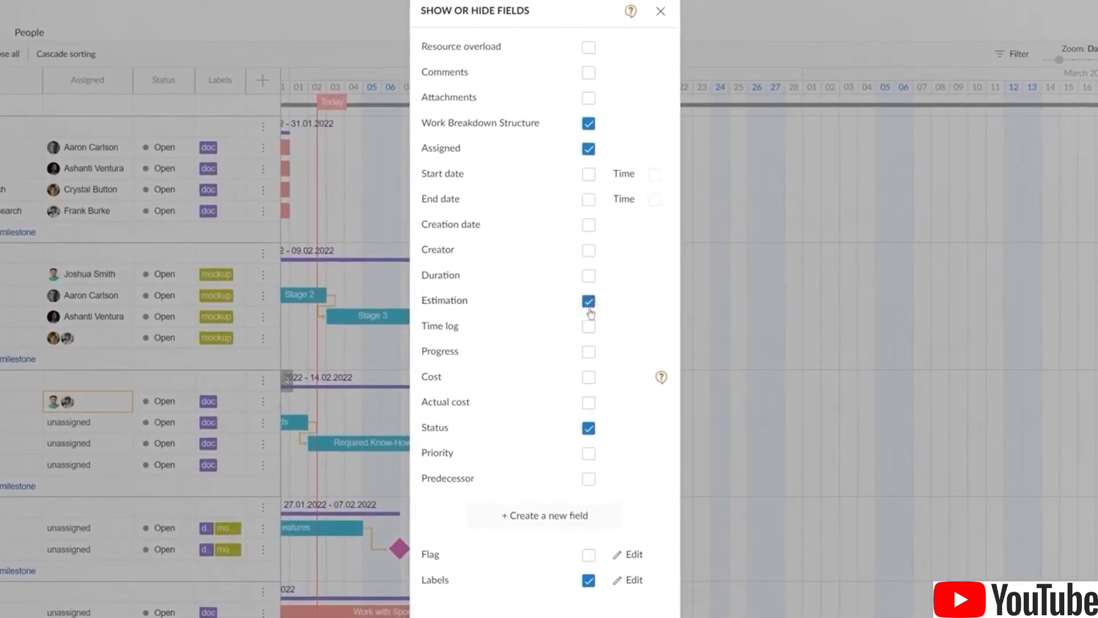
{"action": "left_click", "coordinate": [593, 385]}
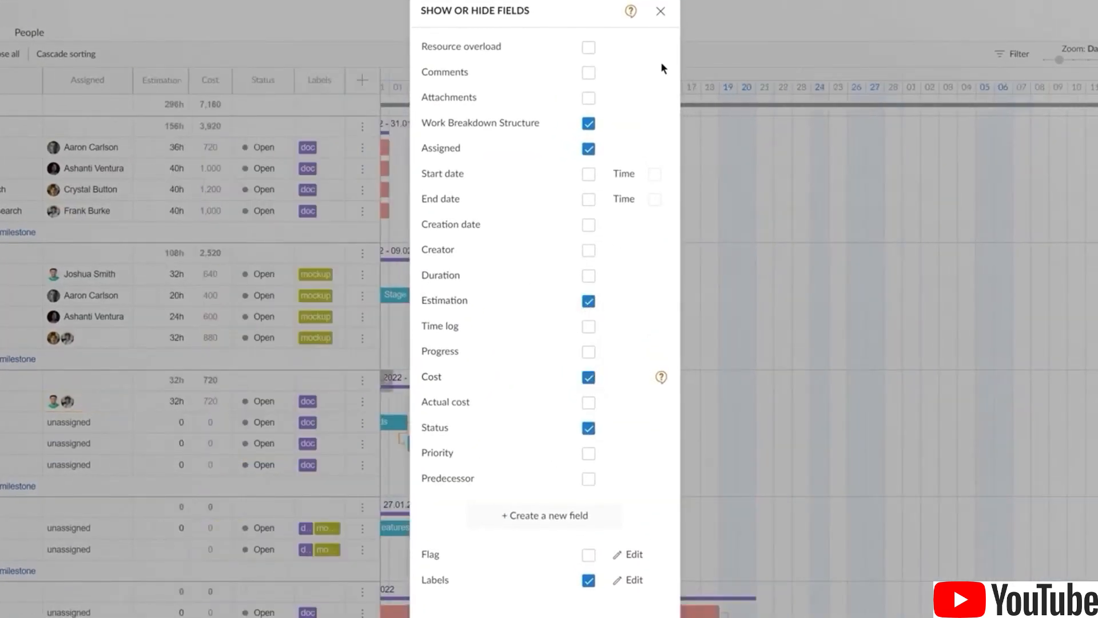
{"action": "left_click", "coordinate": [661, 11]}
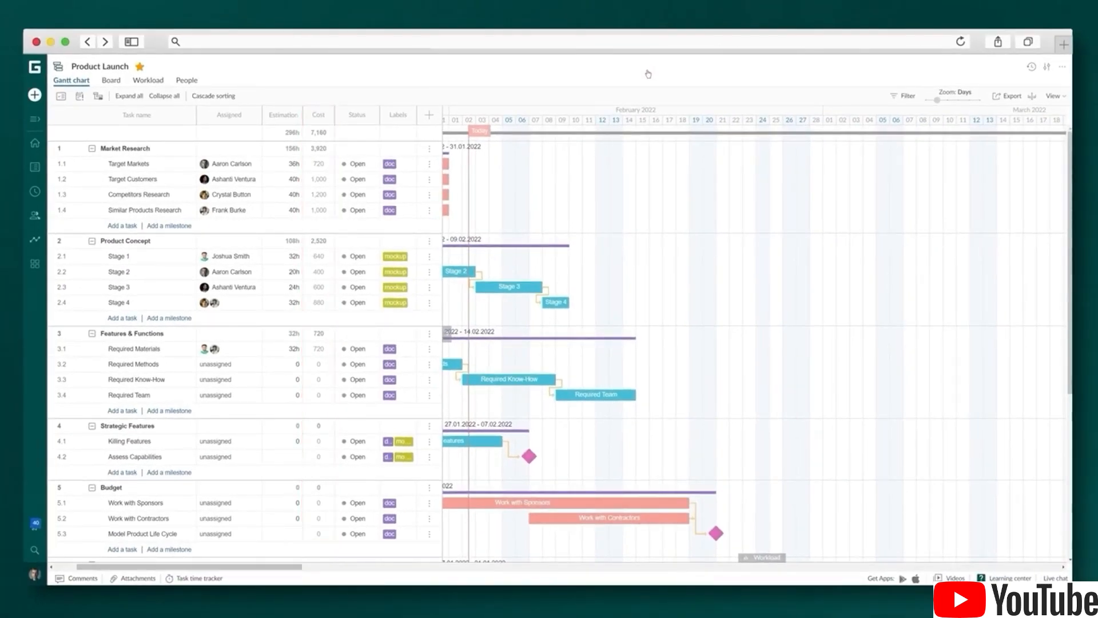
{"action": "left_click_drag", "start_coordinate": [239, 566], "coordinate": [218, 580]}
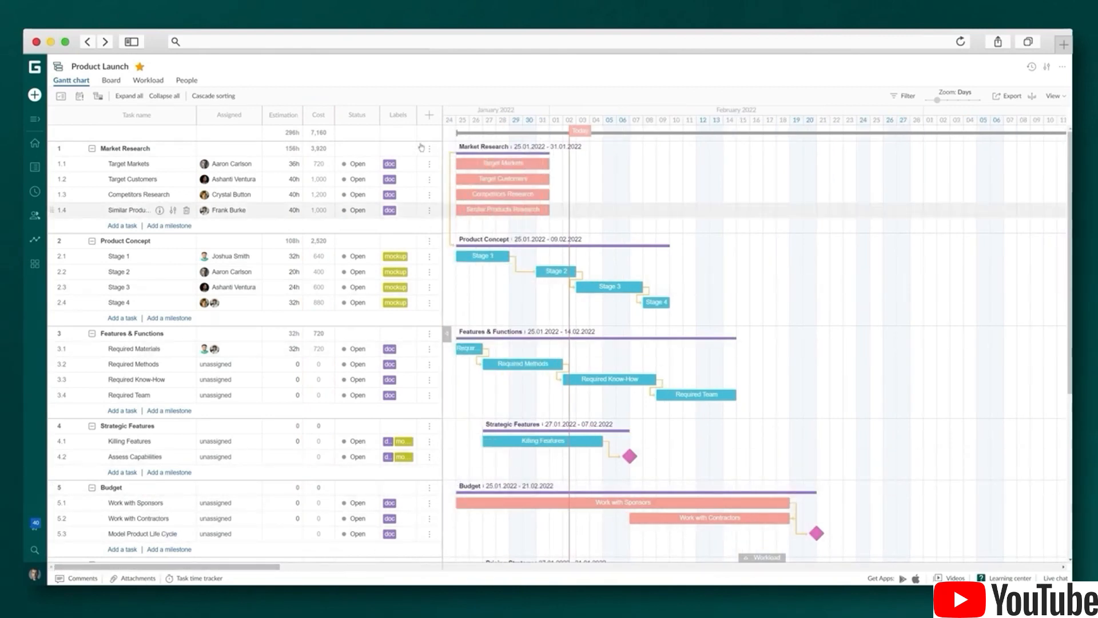
Hide the added columns again, leaving Assigned, Status and Labels in the grid
{"action": "left_click", "coordinate": [428, 117]}
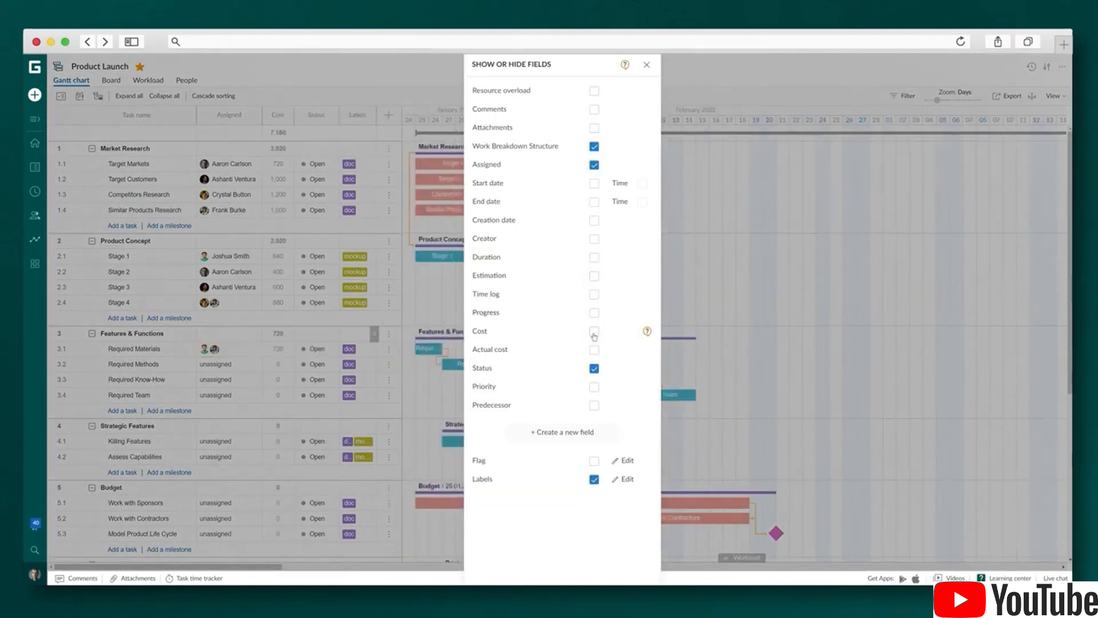
{"action": "left_click", "coordinate": [594, 332]}
{"action": "left_click", "coordinate": [645, 65]}
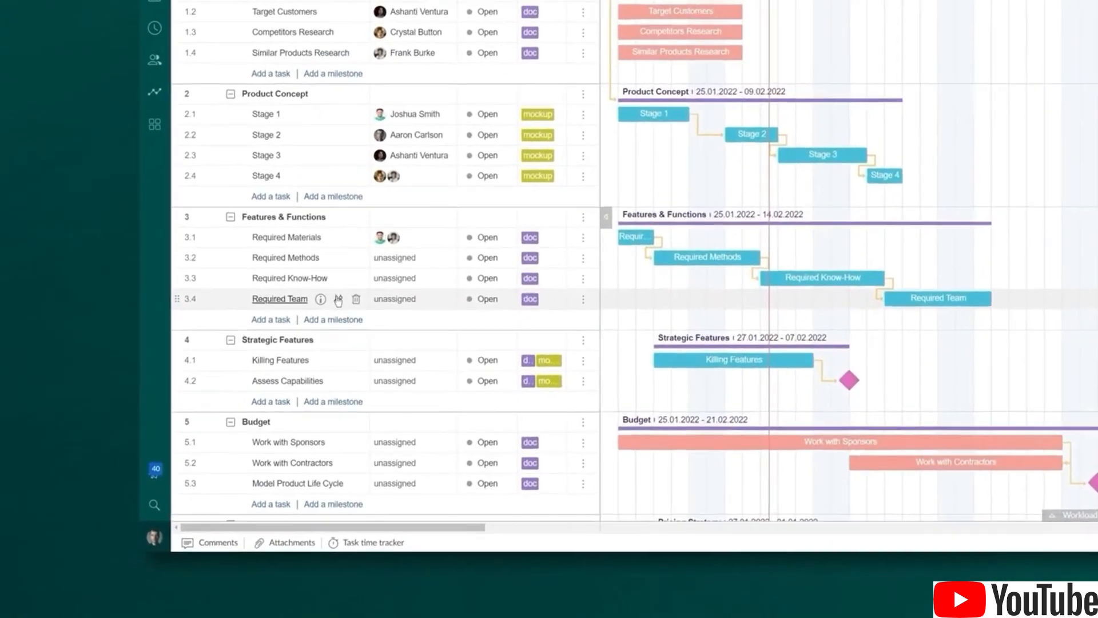
Give Required Team a 16.02.2022 deadline, then drag the Required Methods bar longer
{"action": "left_click", "coordinate": [173, 396]}
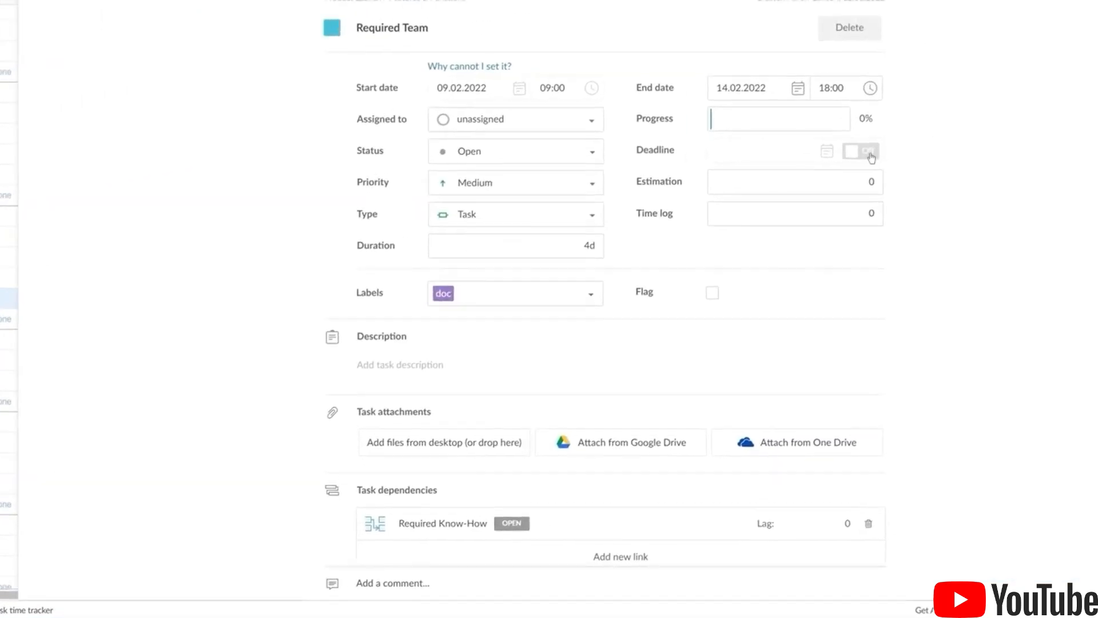
{"action": "left_click", "coordinate": [870, 155]}
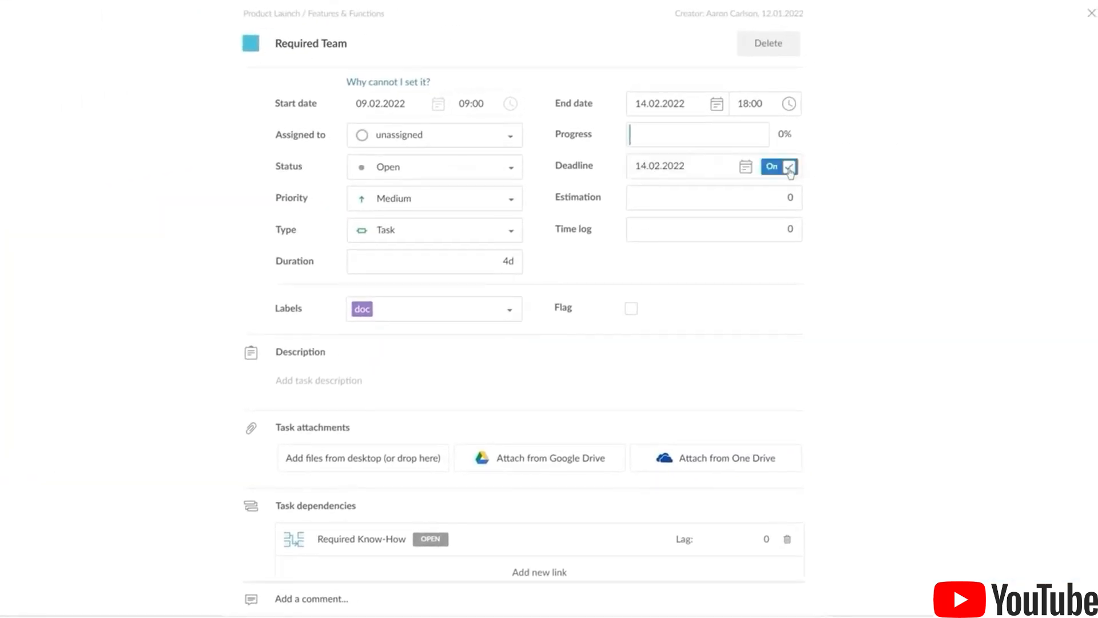
{"action": "left_click", "coordinate": [686, 166]}
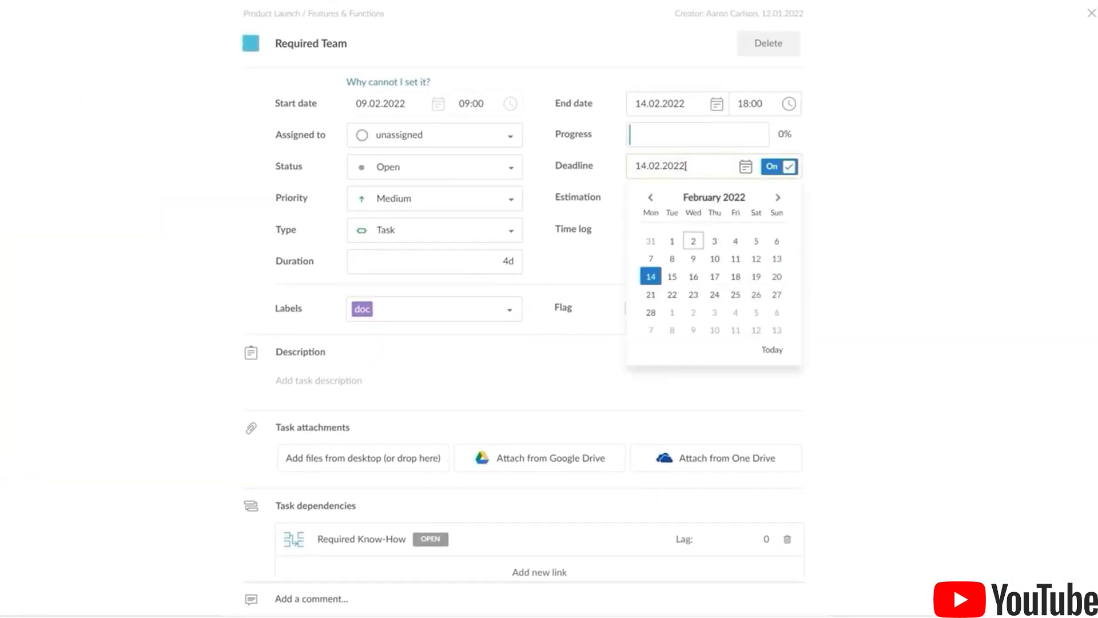
{"action": "left_click", "coordinate": [693, 276]}
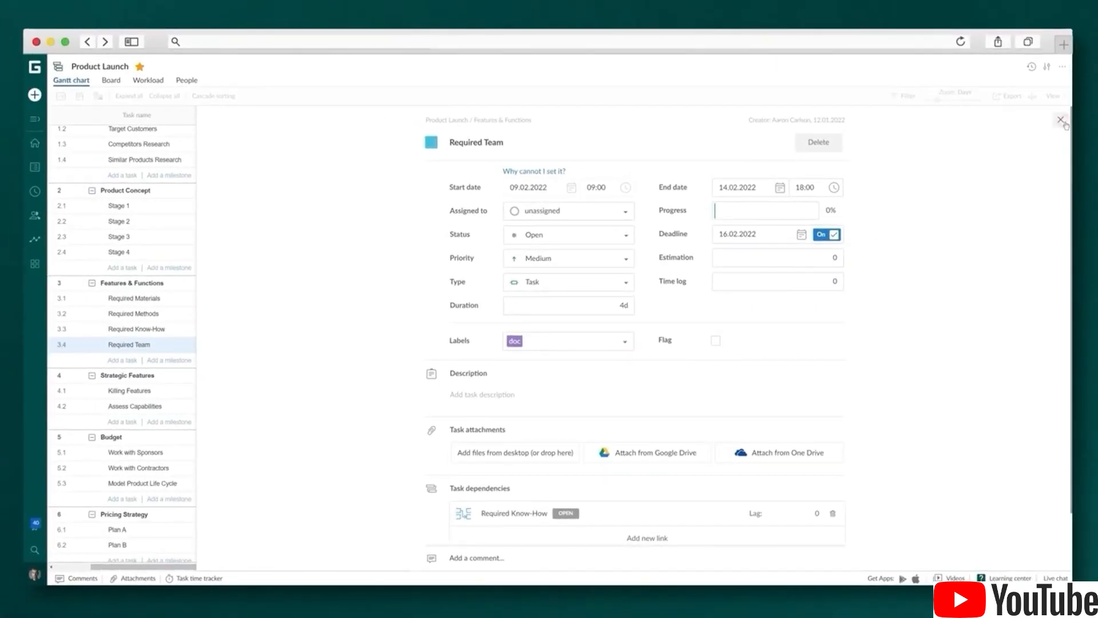
{"action": "left_click", "coordinate": [1061, 121]}
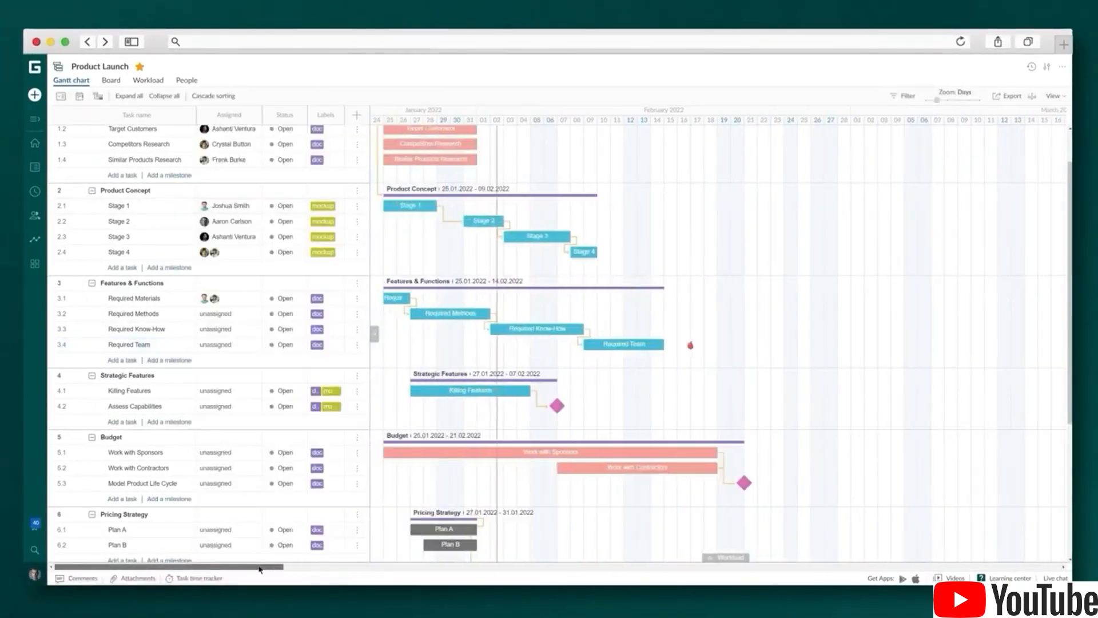
{"action": "left_click_drag", "start_coordinate": [488, 318], "coordinate": [532, 322]}
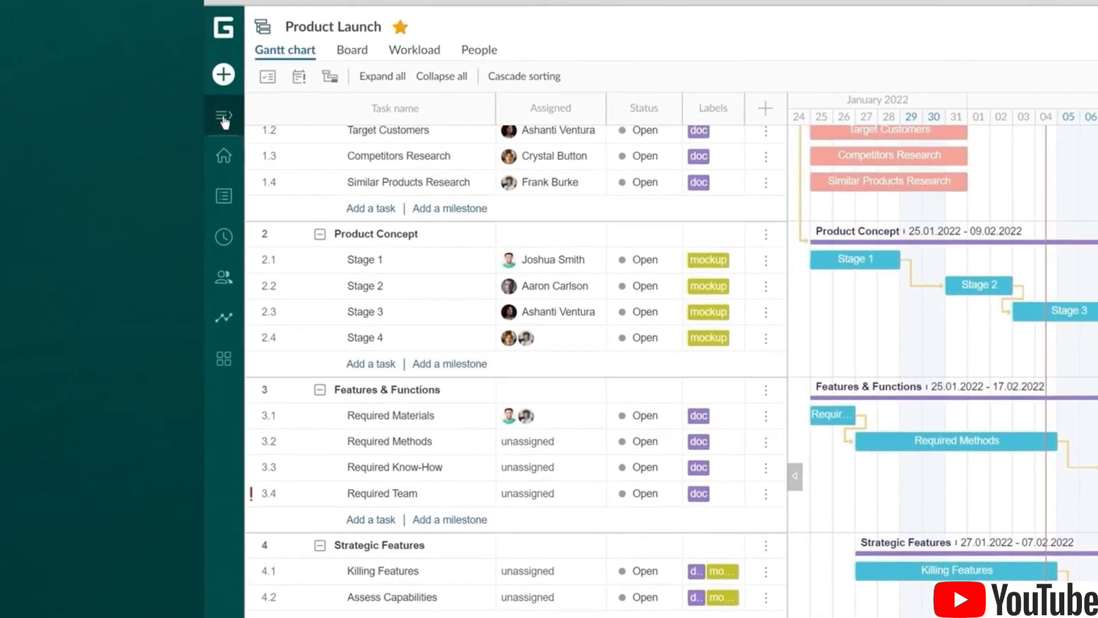
Switch to the Marketing Campaign project and highlight its critical path
{"action": "left_click", "coordinate": [223, 118]}
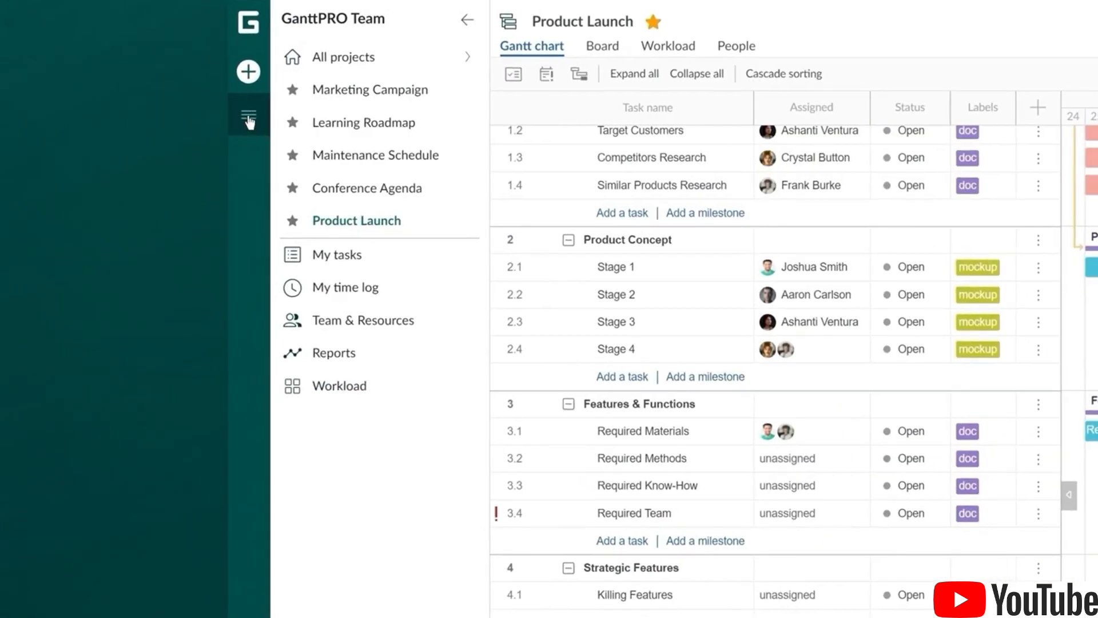
{"action": "left_click", "coordinate": [371, 97]}
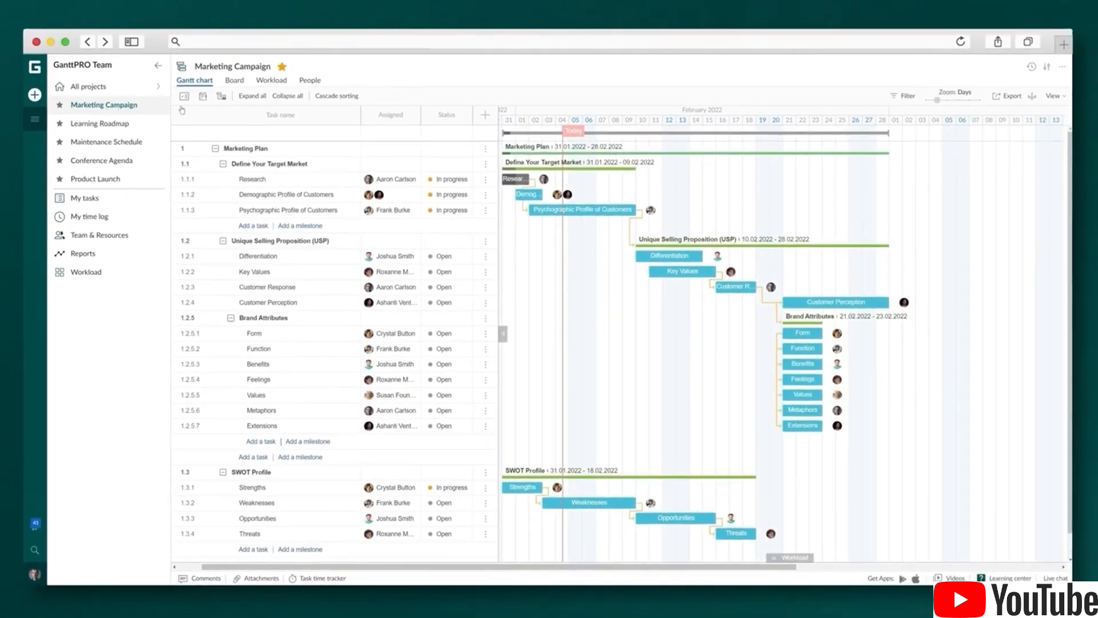
{"action": "left_click", "coordinate": [224, 98]}
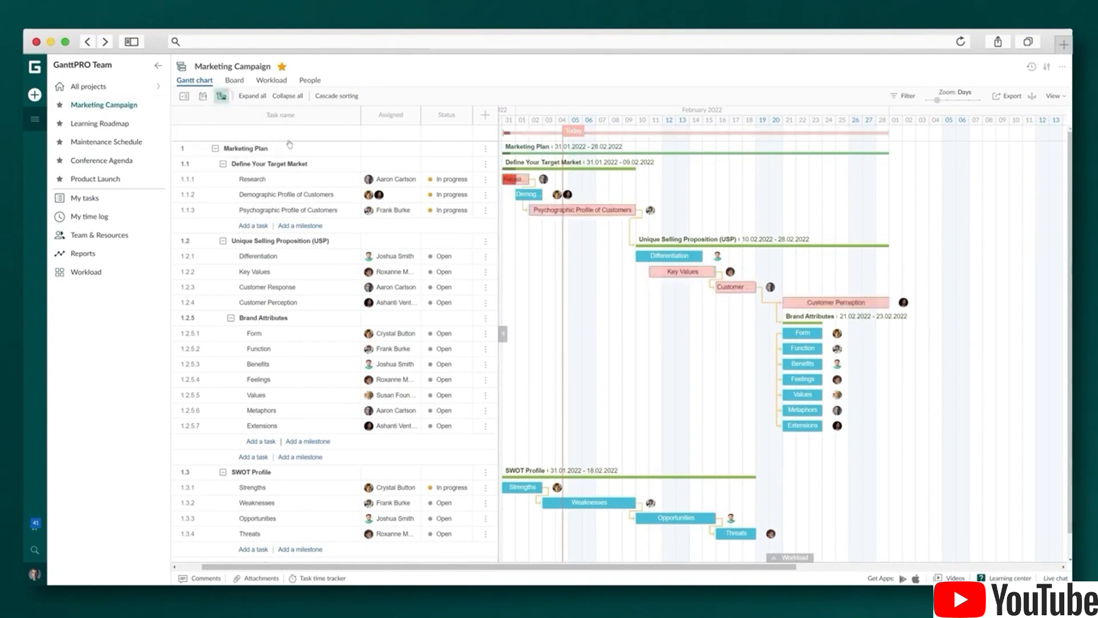
Cut Demographic Profile of Customers to one assignee and add a second to Psychographic Profile
{"action": "left_click", "coordinate": [398, 197]}
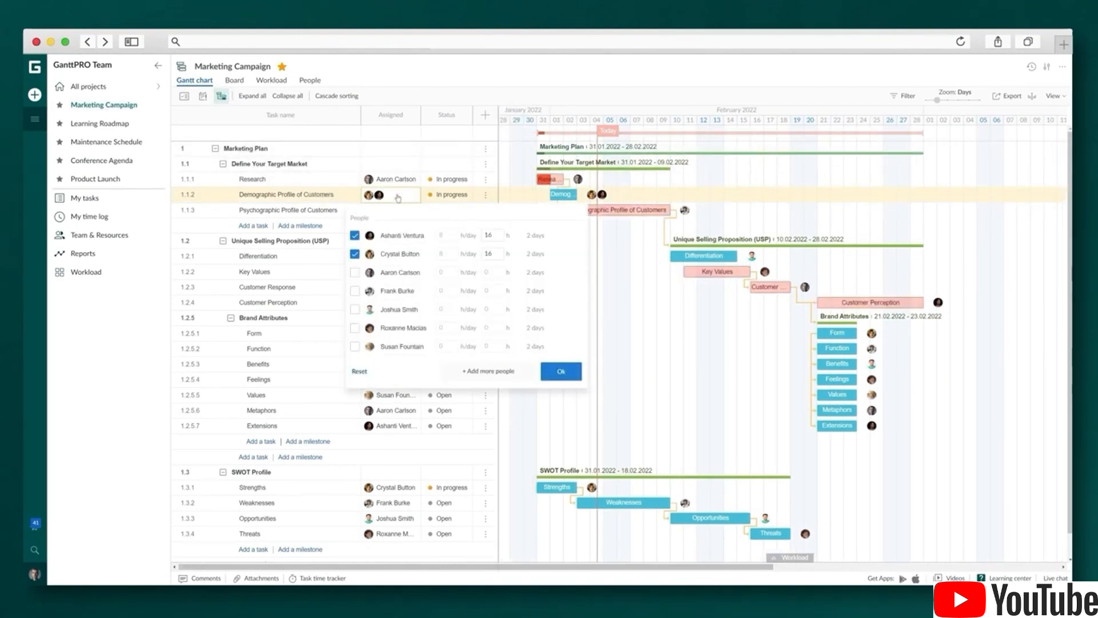
{"action": "left_click", "coordinate": [355, 254]}
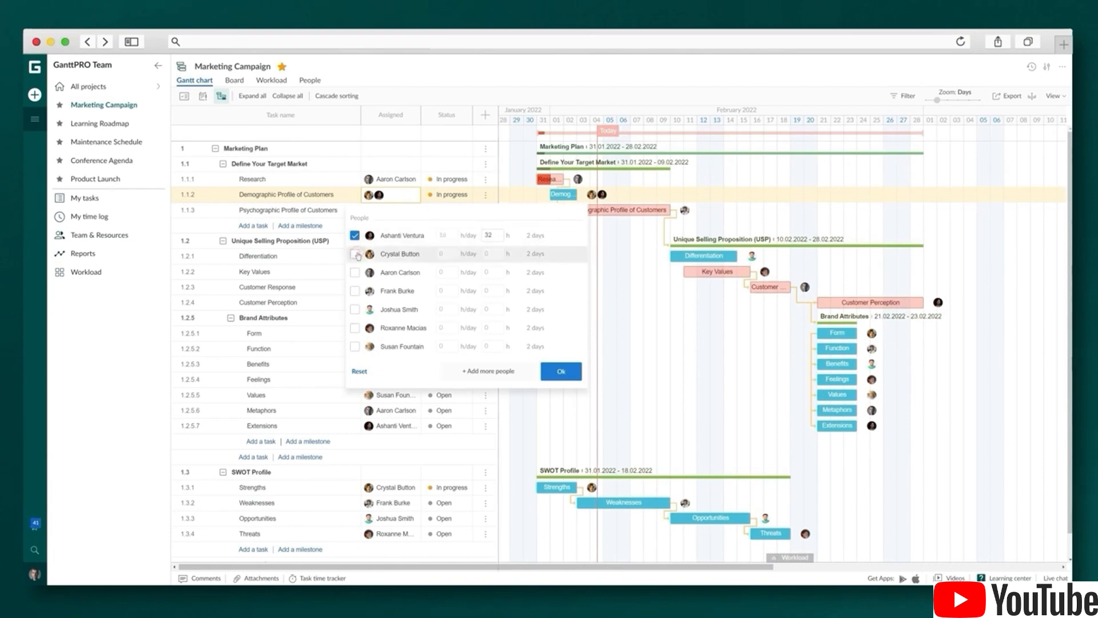
{"action": "left_click", "coordinate": [561, 371]}
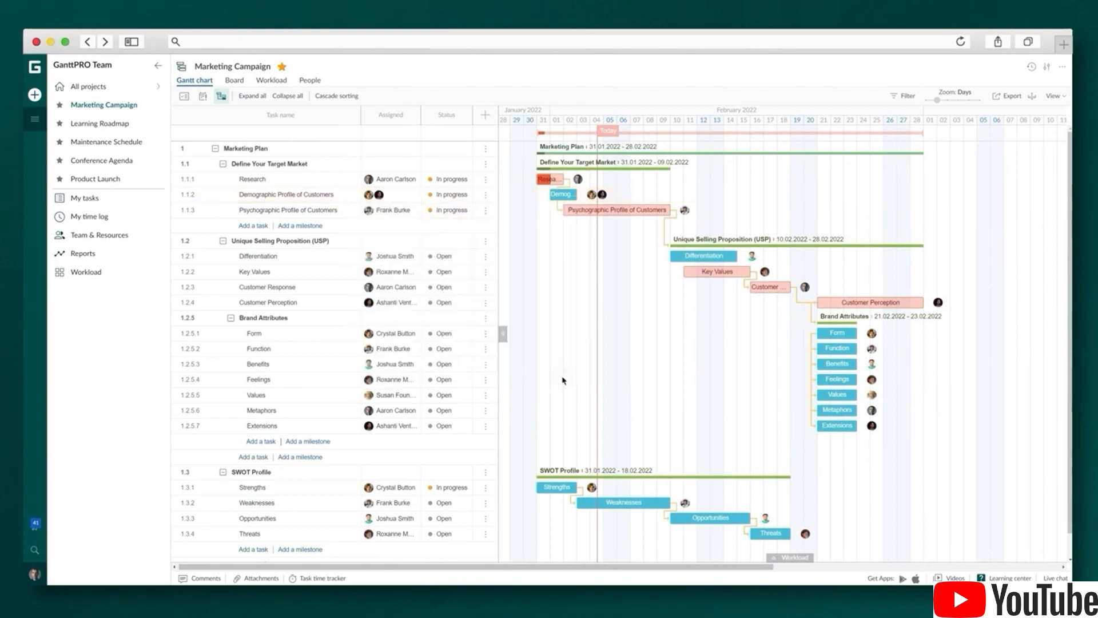
{"action": "left_click", "coordinate": [400, 211]}
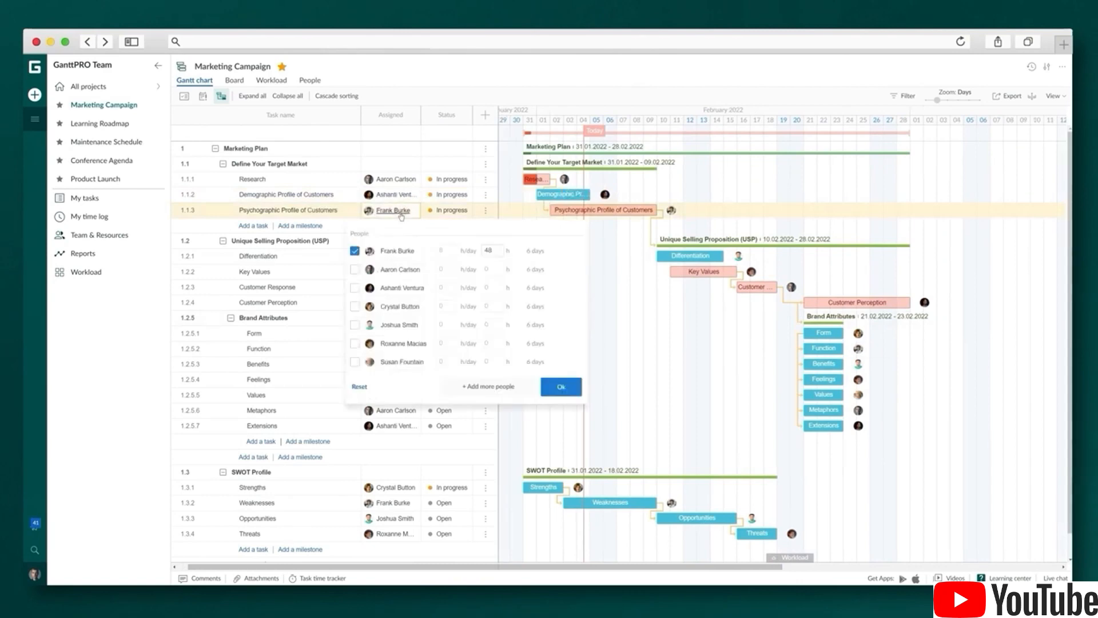
{"action": "left_click", "coordinate": [391, 306]}
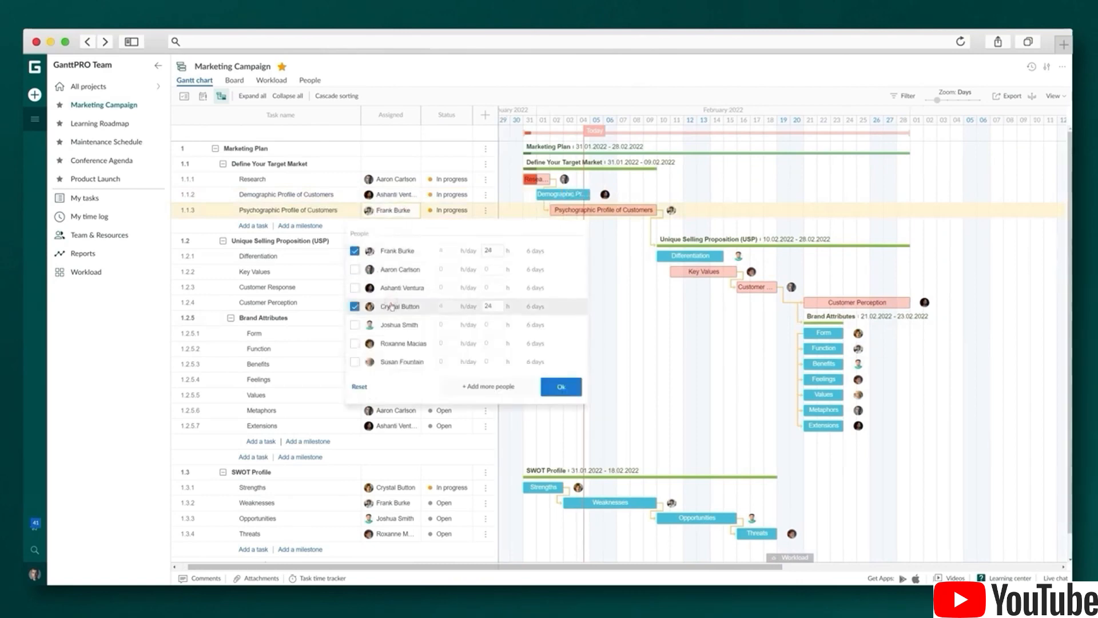
{"action": "left_click", "coordinate": [561, 387]}
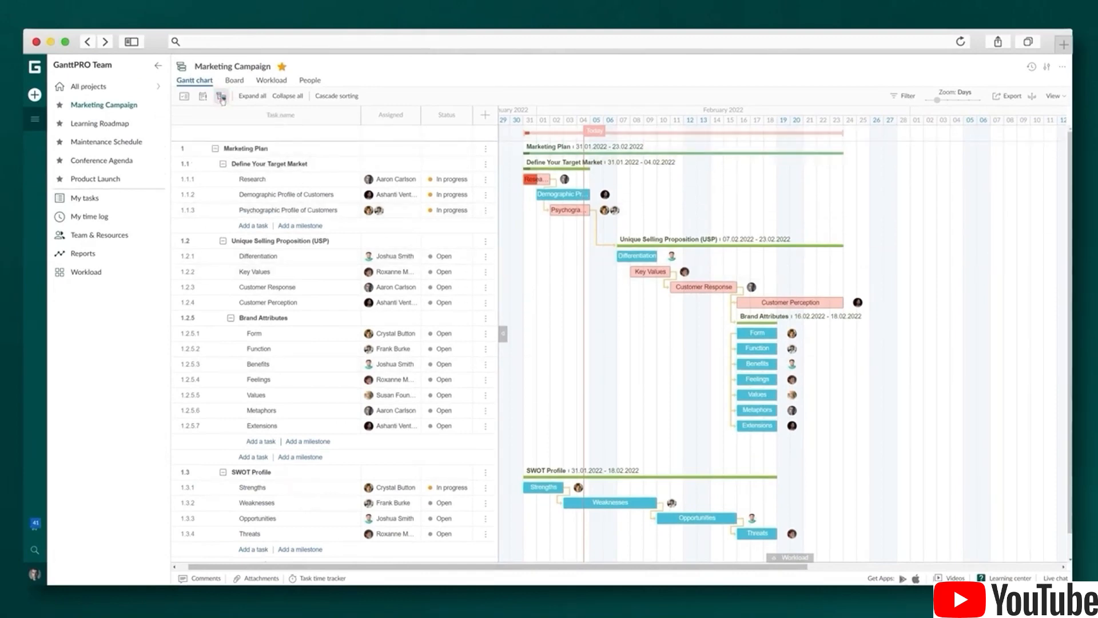
Turn off critical path, highlight overdue tasks, and swap Assigned and Status for Duration and Estimation columns
{"action": "left_click", "coordinate": [221, 98]}
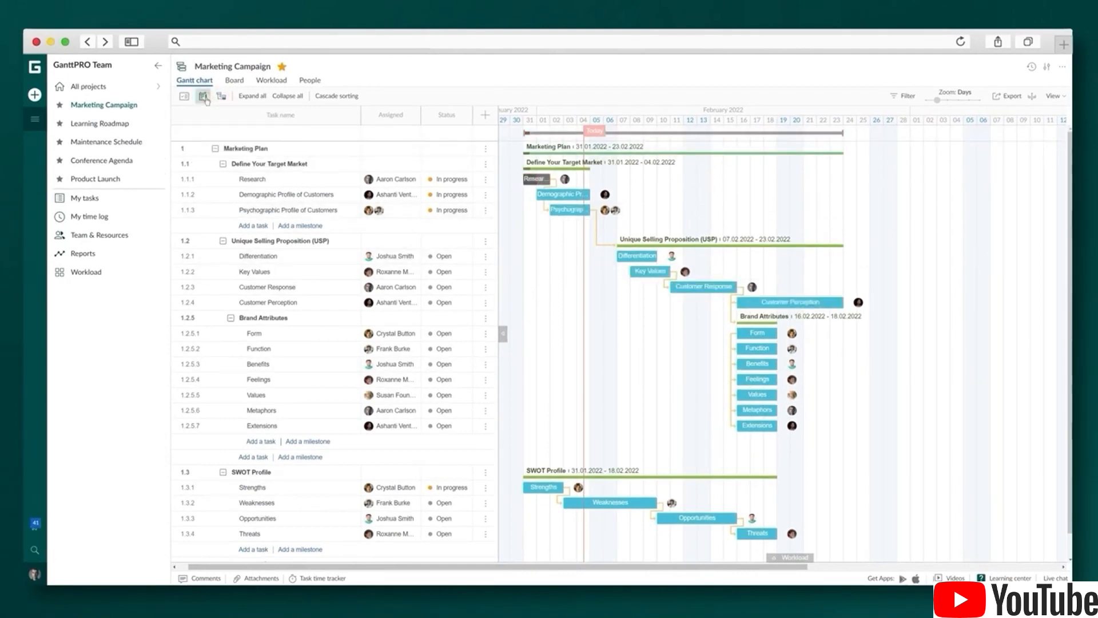
{"action": "left_click", "coordinate": [203, 98]}
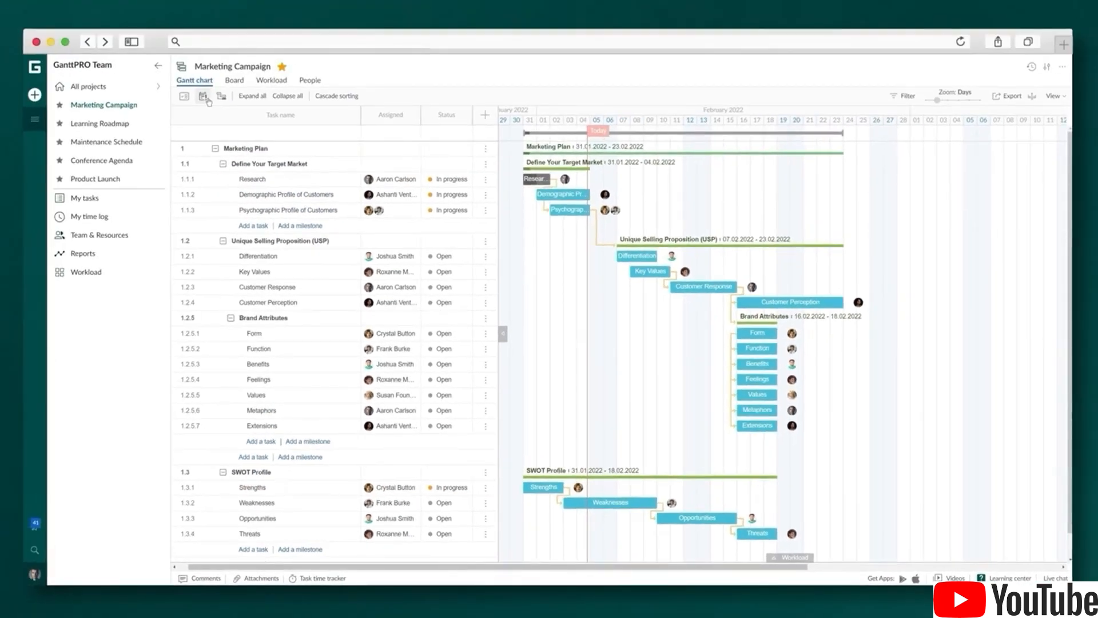
{"action": "left_click", "coordinate": [489, 122]}
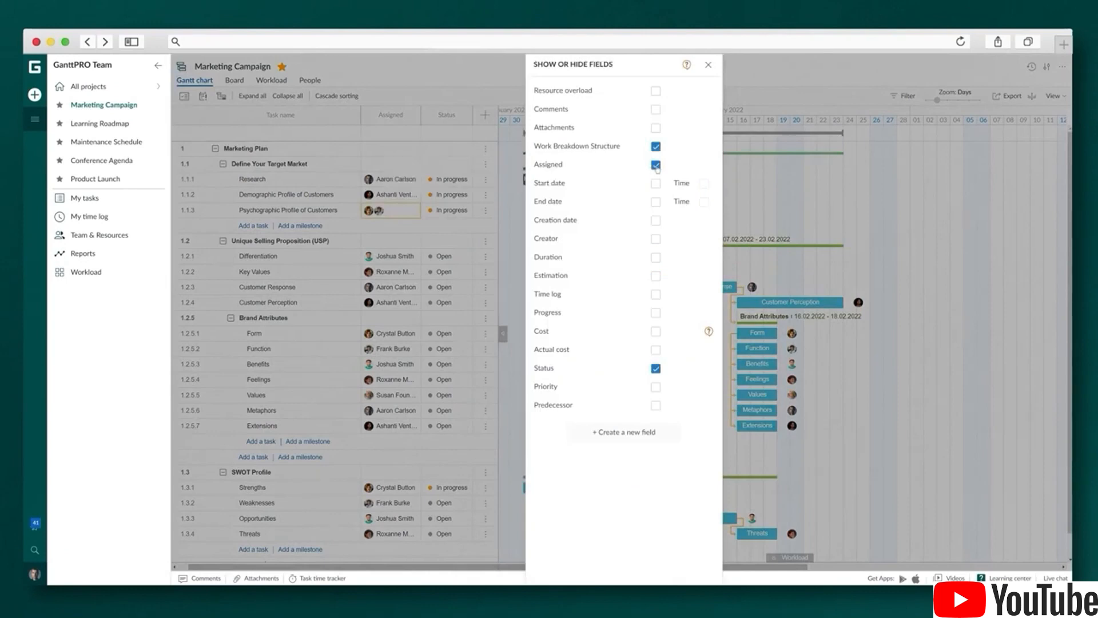
{"action": "left_click", "coordinate": [657, 369]}
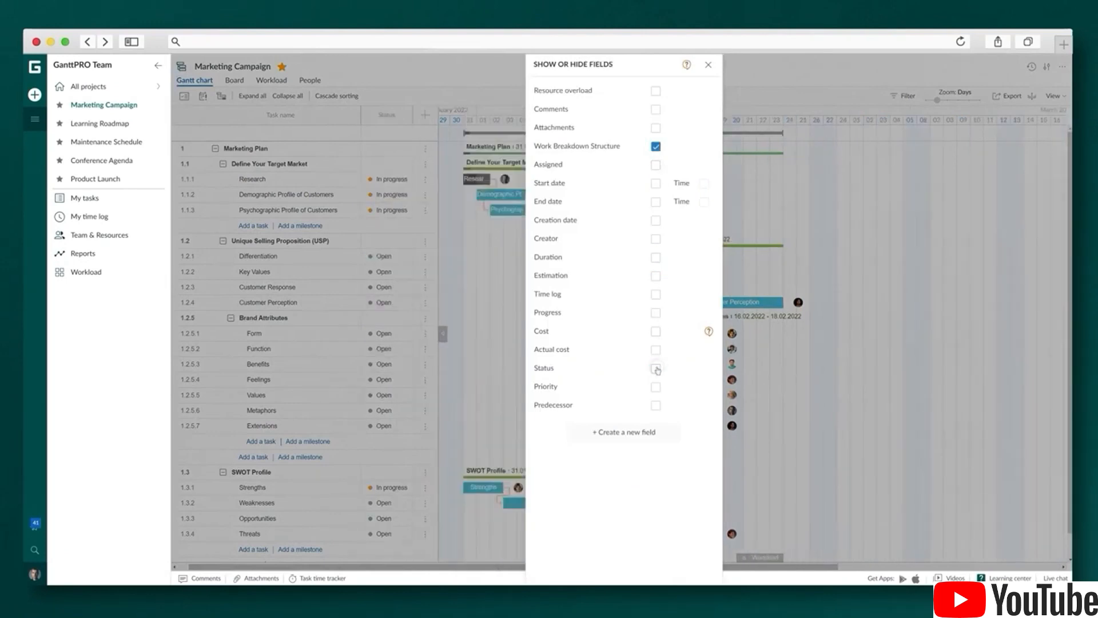
{"action": "left_click", "coordinate": [655, 257]}
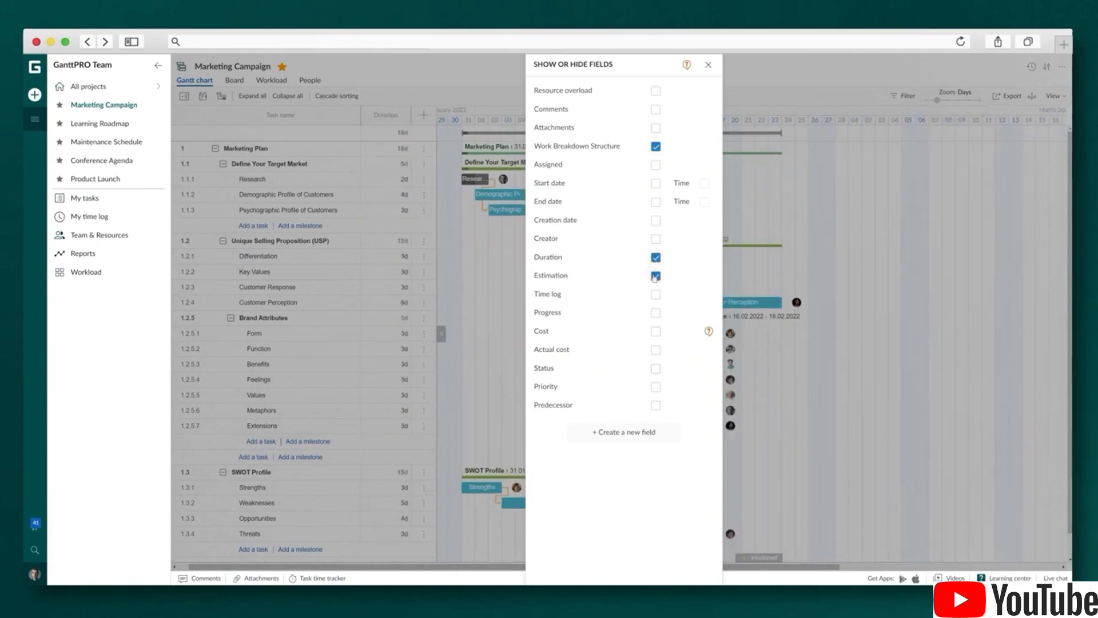
{"action": "left_click", "coordinate": [707, 65]}
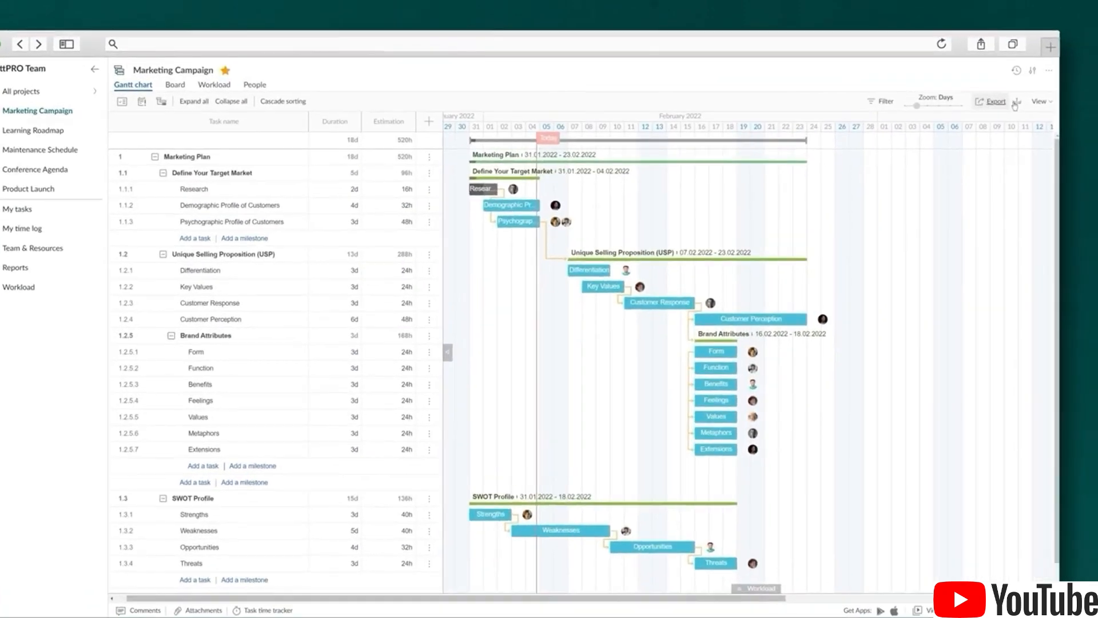
Save a baseline, then stretch Demographic Profile of Customers to 6 days and move Differentiation later
{"action": "left_click", "coordinate": [1032, 96]}
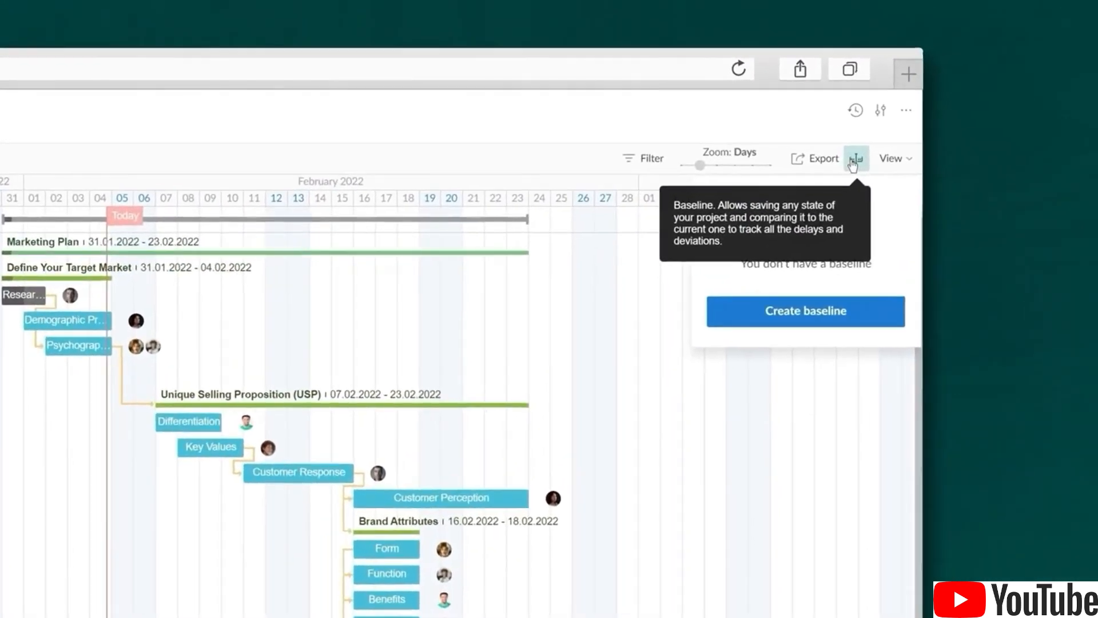
{"action": "left_click", "coordinate": [823, 320]}
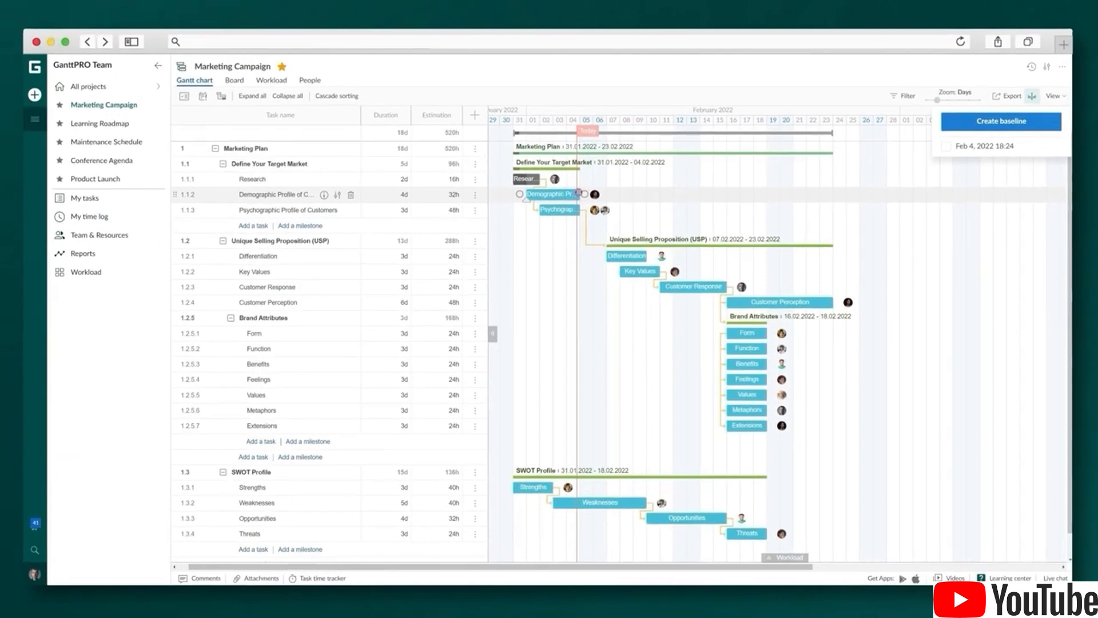
{"action": "left_click_drag", "start_coordinate": [446, 230], "coordinate": [505, 232]}
{"action": "left_click_drag", "start_coordinate": [628, 196], "coordinate": [633, 197]}
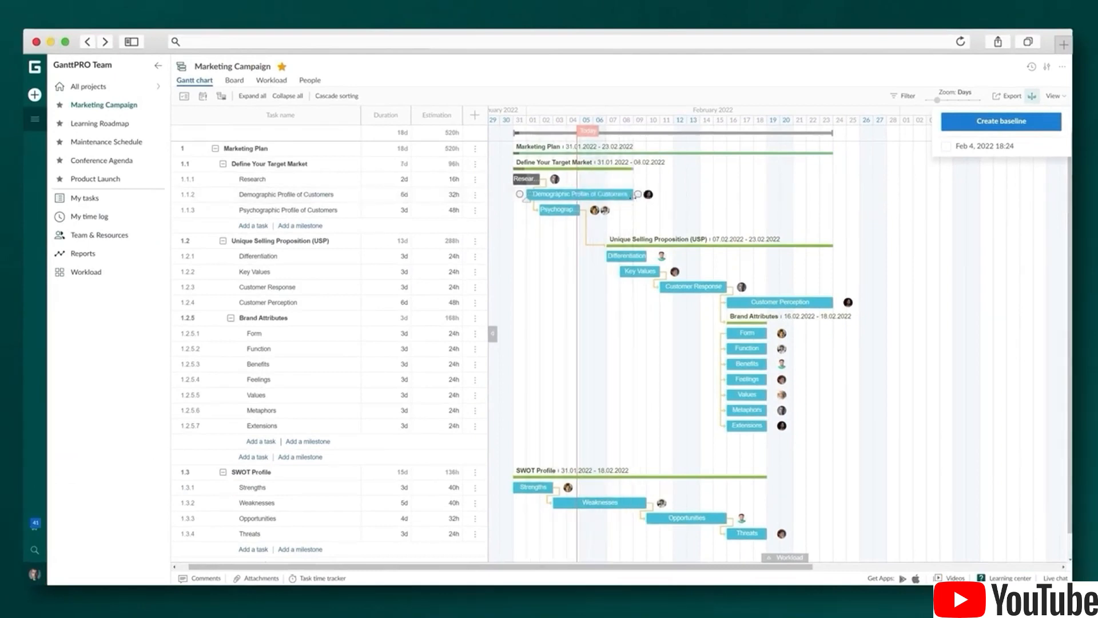
{"action": "left_click_drag", "start_coordinate": [631, 256], "coordinate": [648, 260]}
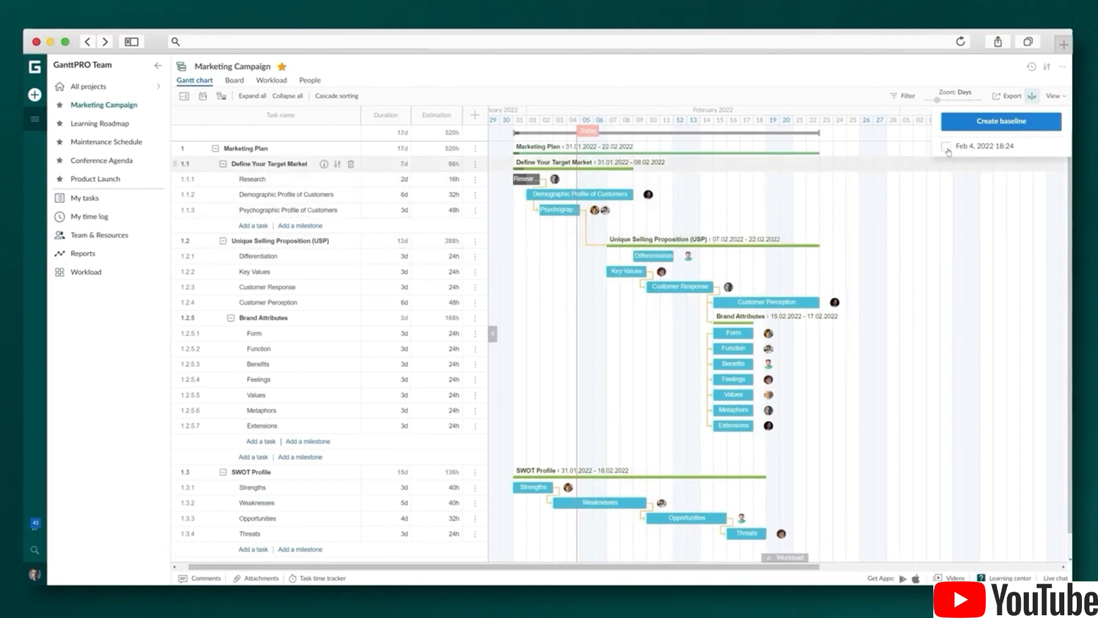
Overlay the 4 Feb 2022 baseline to compare durations, then hide it again
{"action": "left_click", "coordinate": [946, 148]}
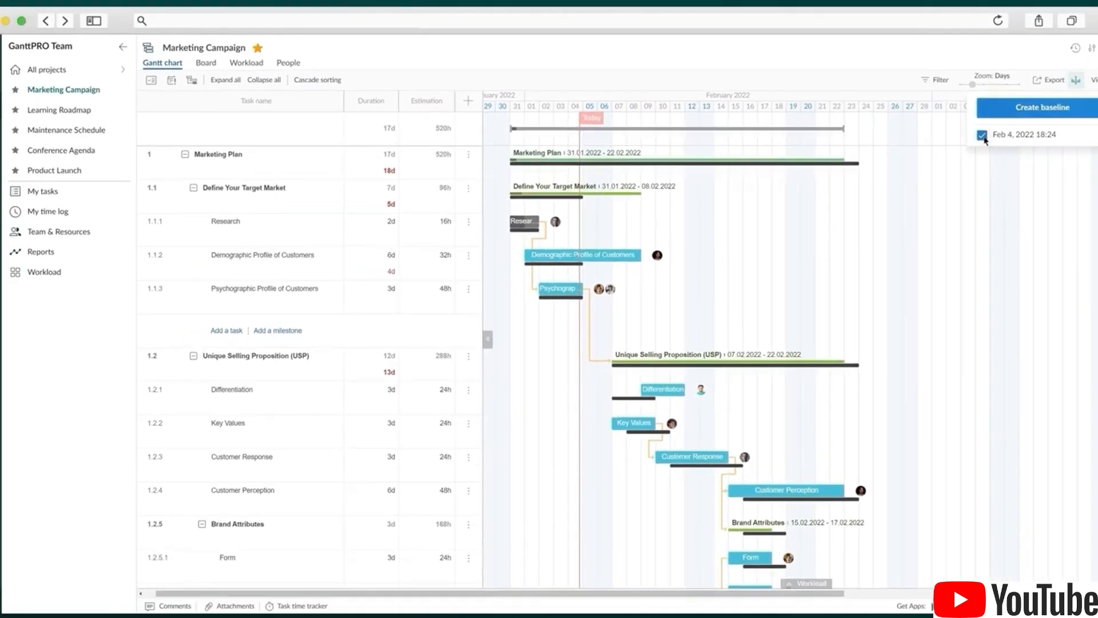
{"action": "left_click", "coordinate": [984, 138]}
{"action": "left_click", "coordinate": [1076, 81]}
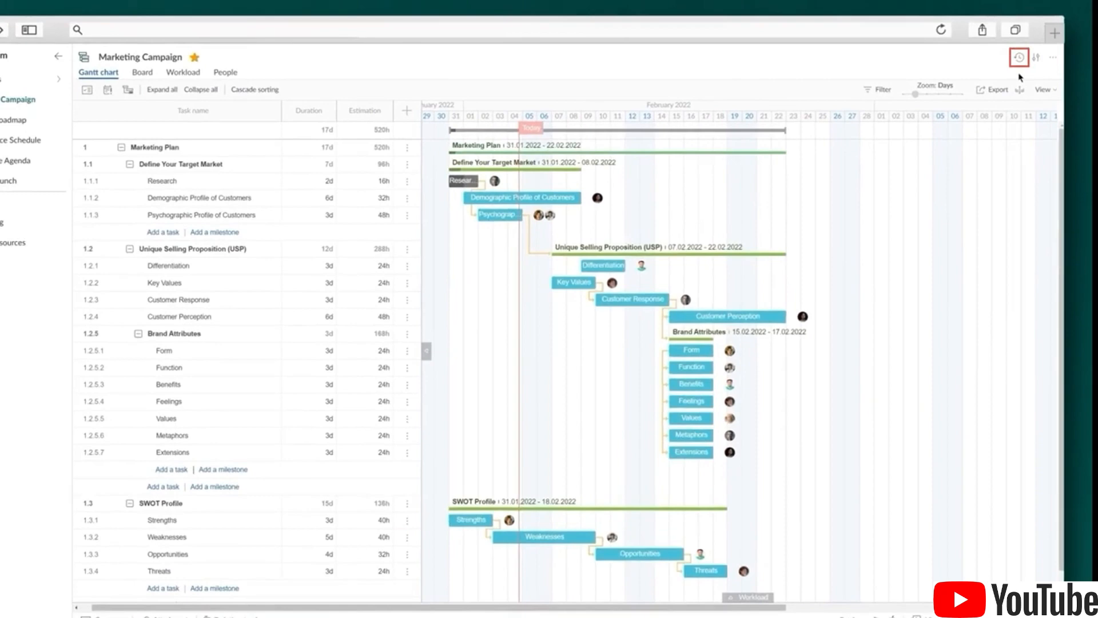
Restore the 11:39 AM Psychographic Profile version from history, returning Demographic Profile to 4d
{"action": "left_click", "coordinate": [1018, 57]}
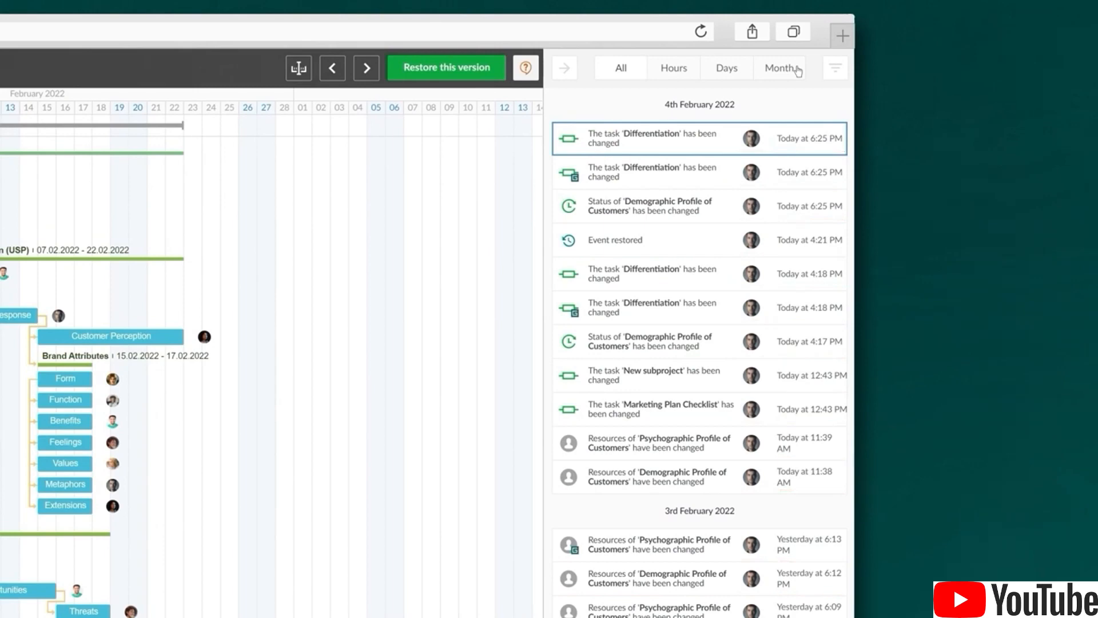
{"action": "left_click", "coordinate": [635, 440]}
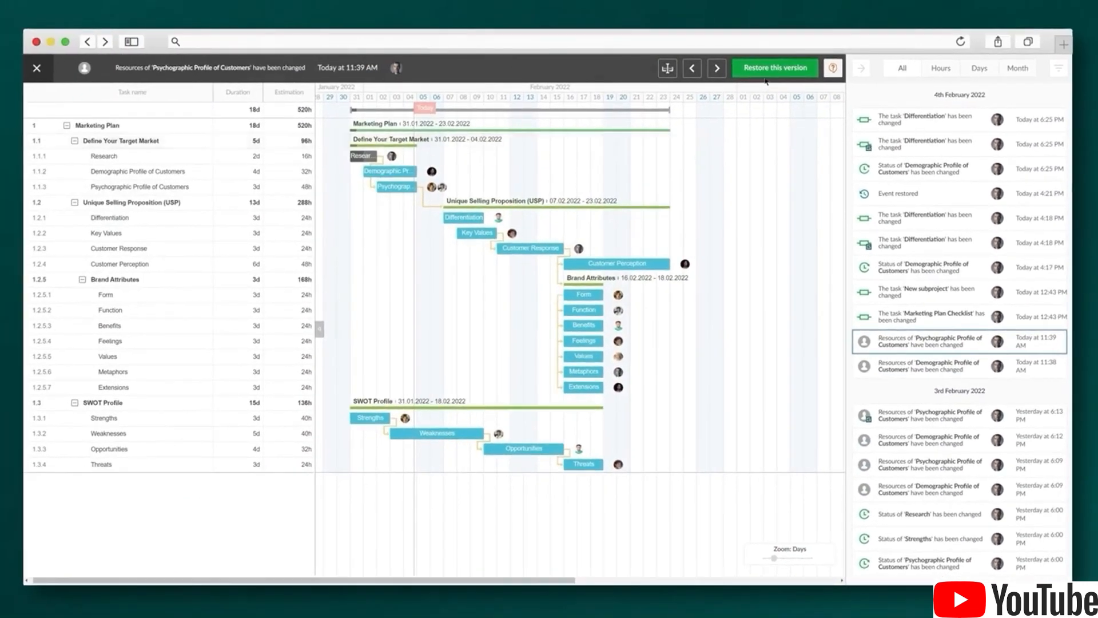
{"action": "left_click", "coordinate": [771, 68]}
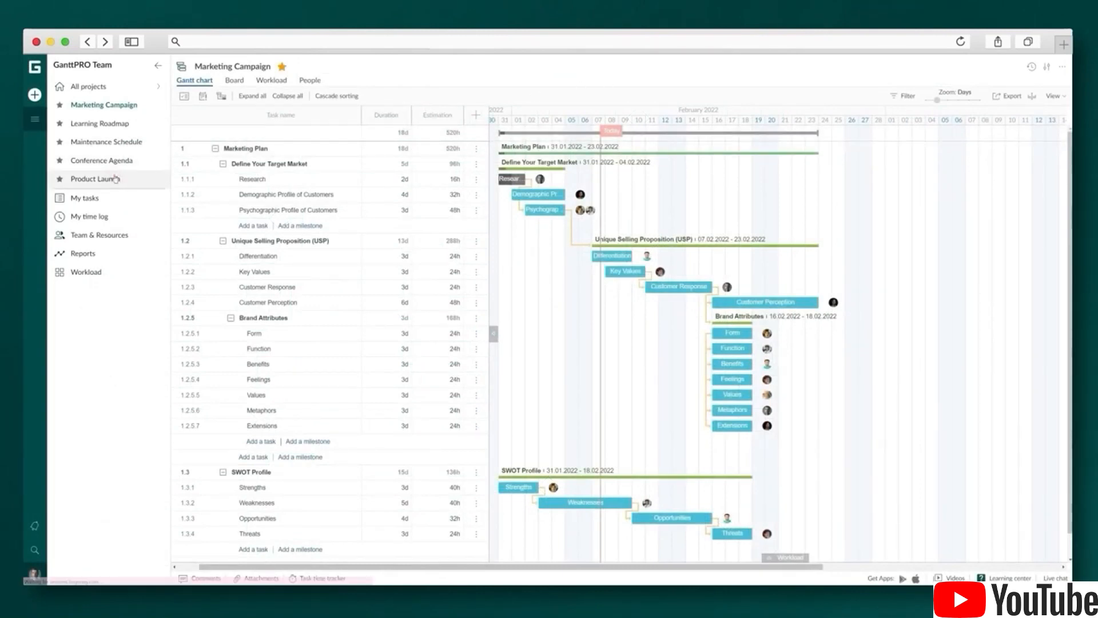
{"action": "left_click", "coordinate": [116, 179]}
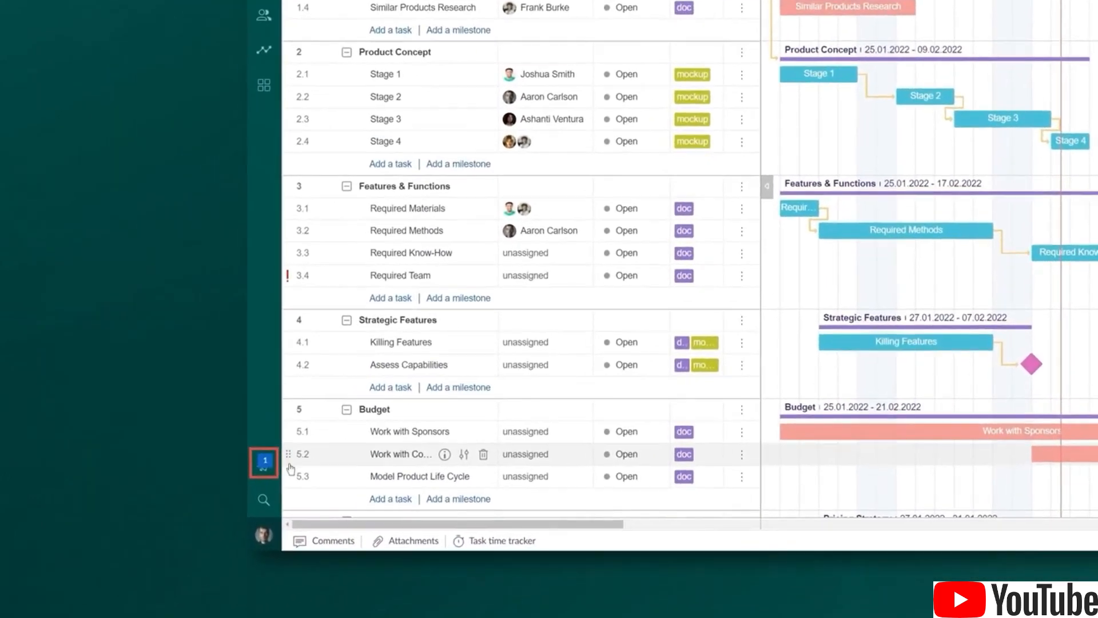
{"action": "left_click", "coordinate": [261, 462]}
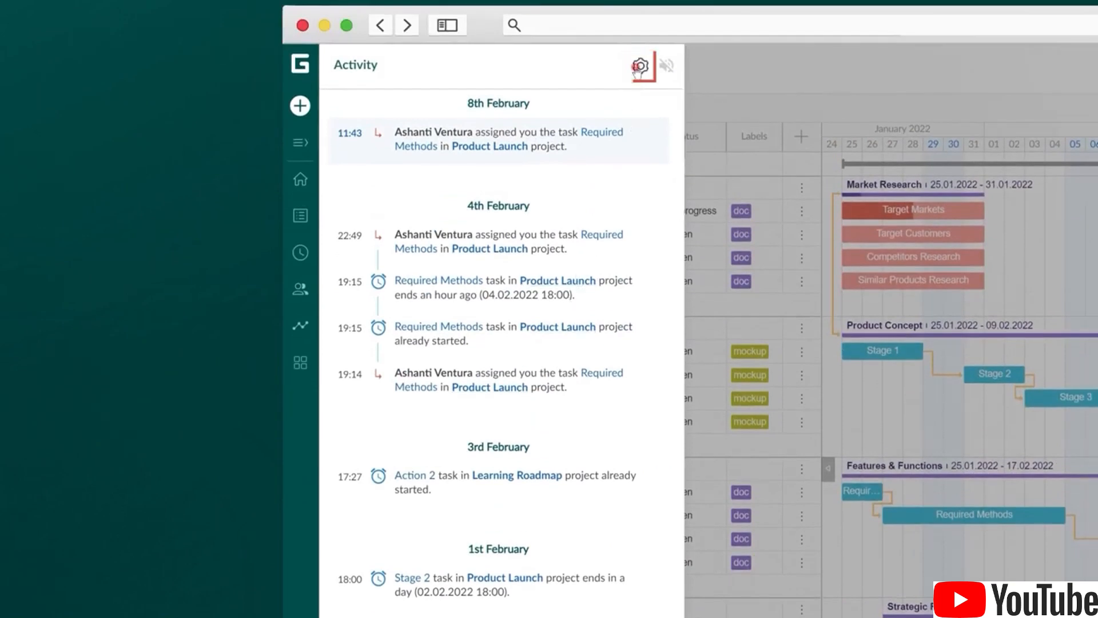
{"action": "left_click", "coordinate": [640, 65]}
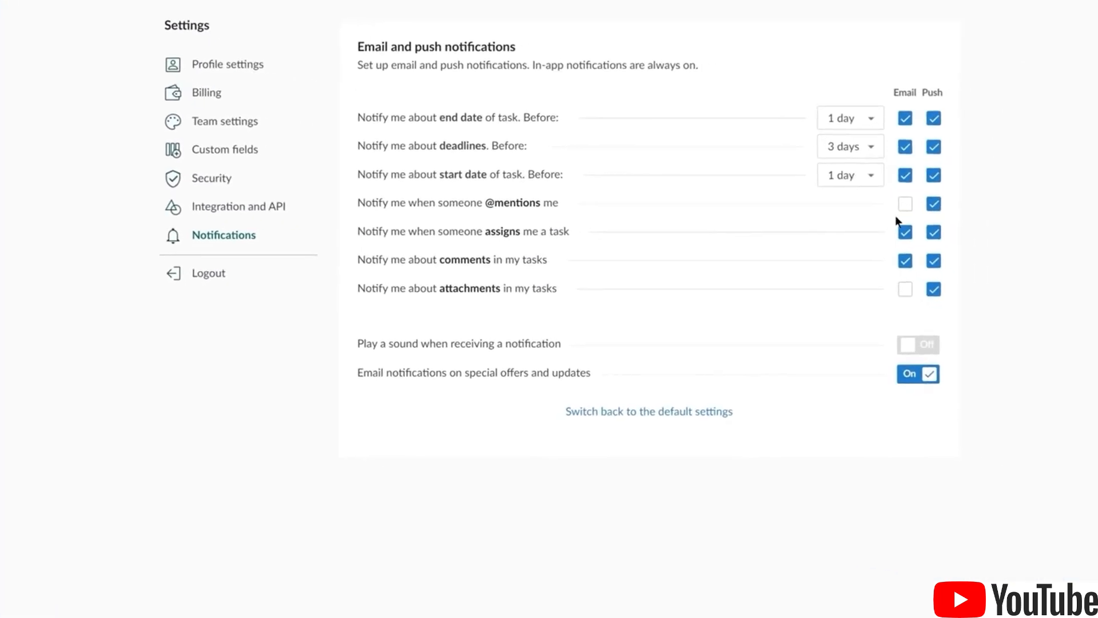
{"action": "left_click", "coordinate": [894, 202]}
{"action": "left_click", "coordinate": [895, 289]}
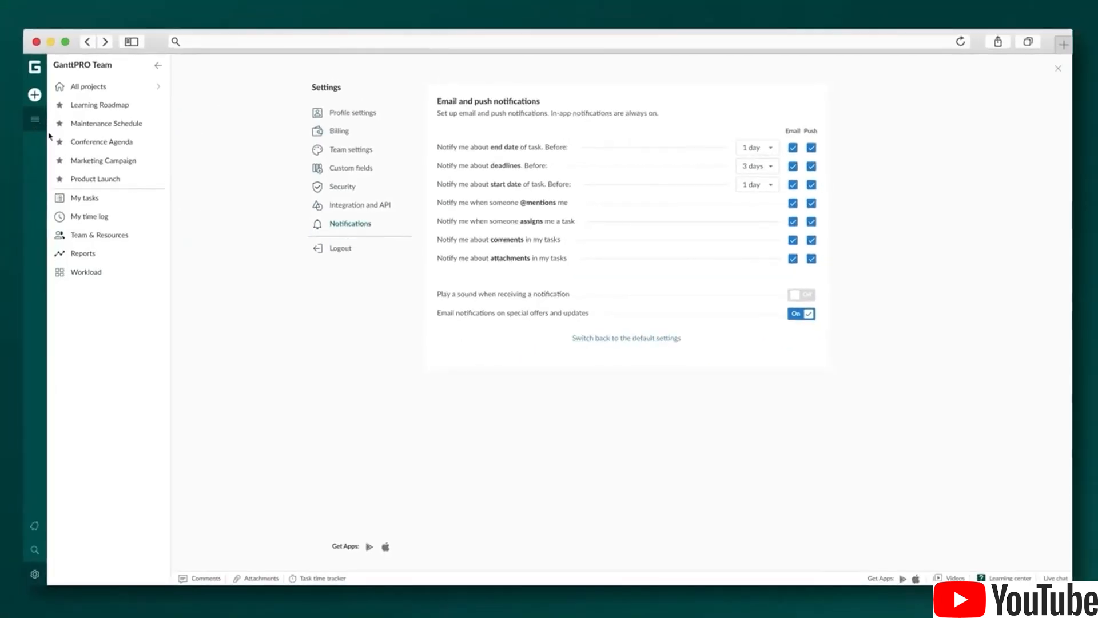
{"action": "left_click", "coordinate": [97, 181]}
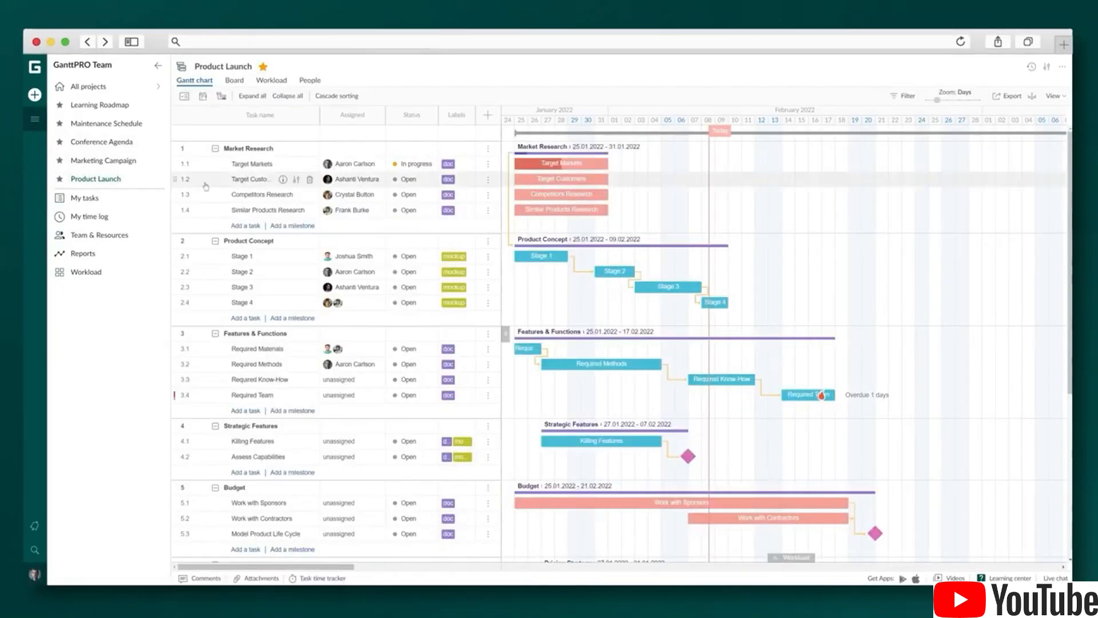
{"action": "left_click", "coordinate": [297, 182]}
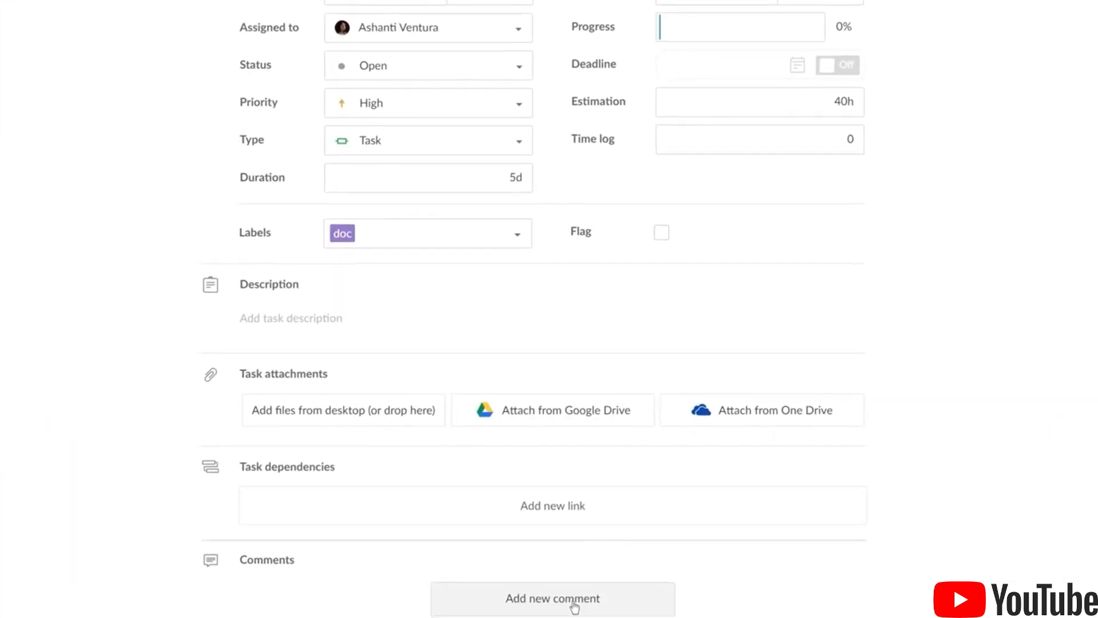
{"action": "left_click", "coordinate": [570, 603]}
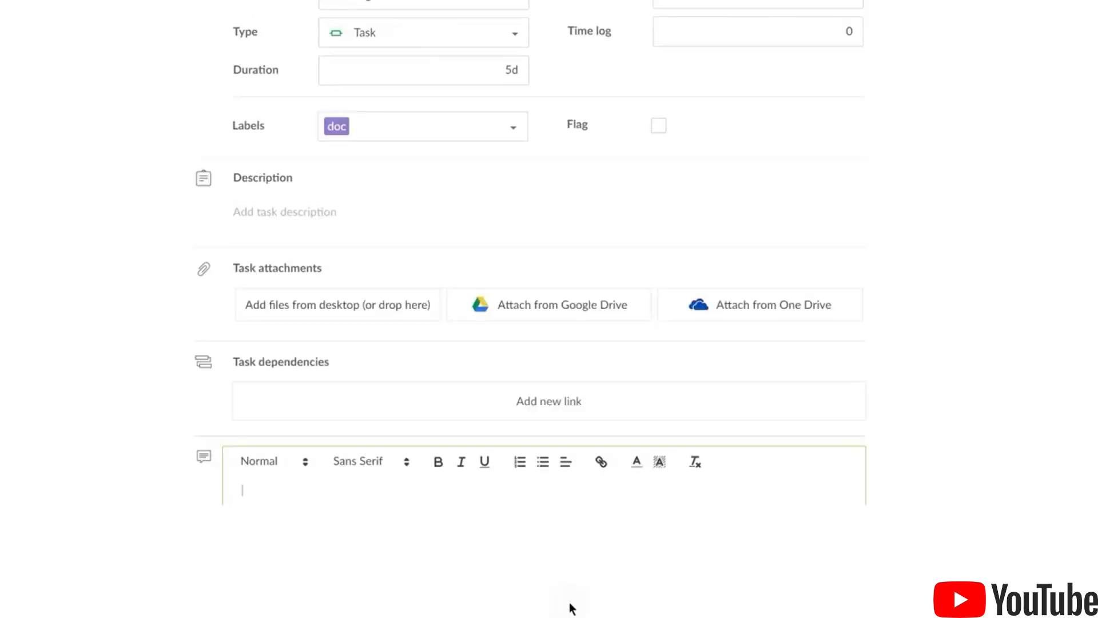
{"action": "type", "text": "Hey @"}
{"action": "left_click", "coordinate": [371, 532]}
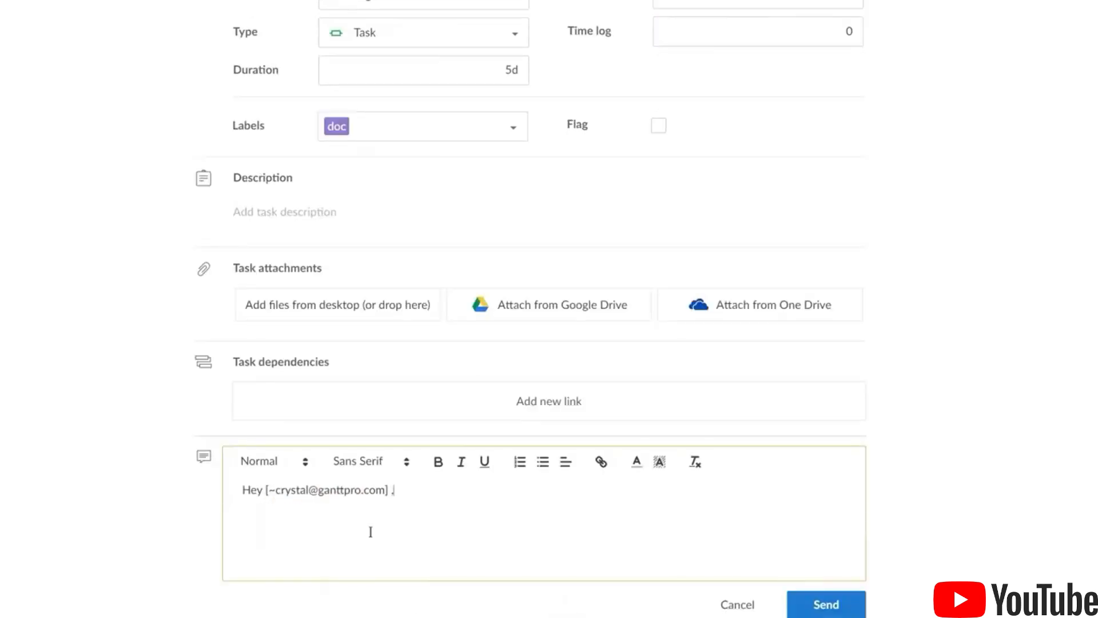
{"action": "type", "text": ", could you please send me the deliverable"}
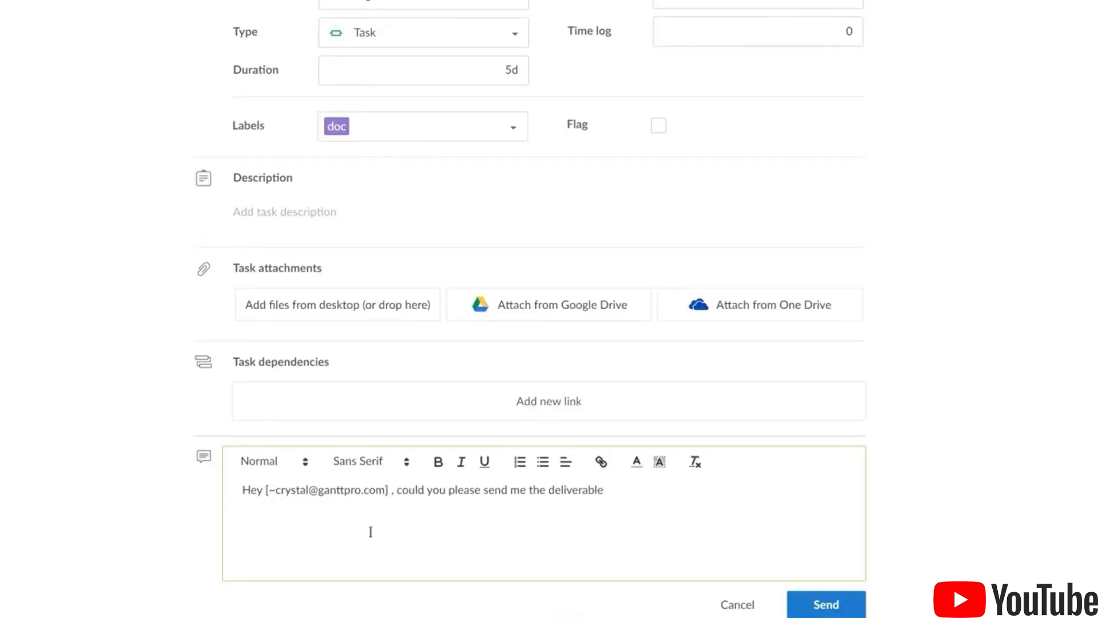
{"action": "type", "text": "?"}
{"action": "left_click", "coordinate": [829, 609]}
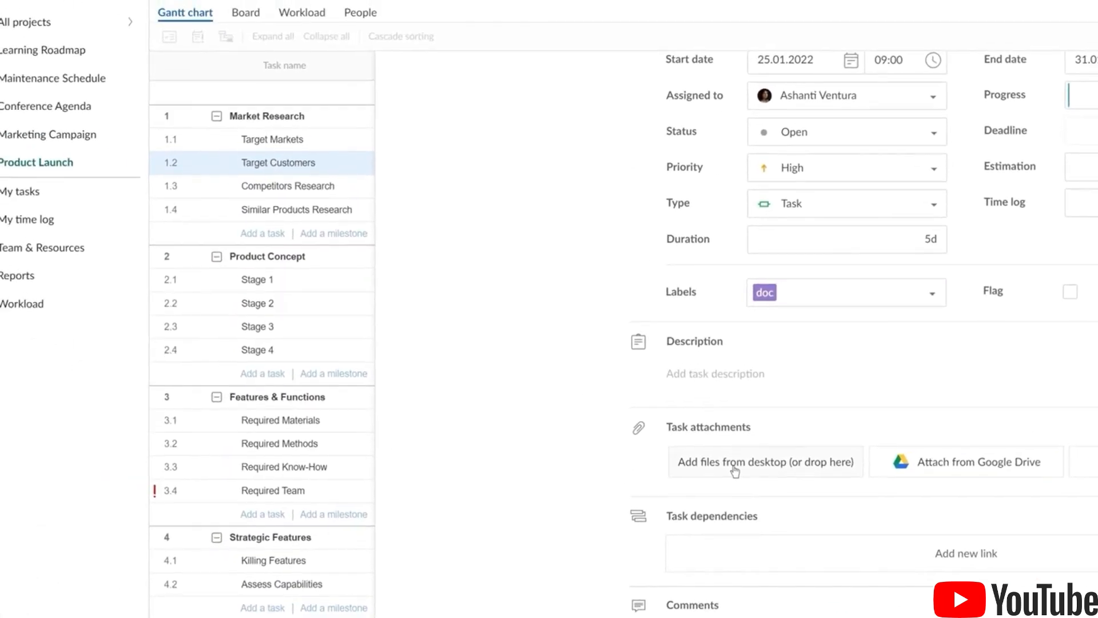
Attach Document.docx from the computer to the Target Customers task
{"action": "left_click", "coordinate": [735, 470]}
{"action": "left_click", "coordinate": [153, 21]}
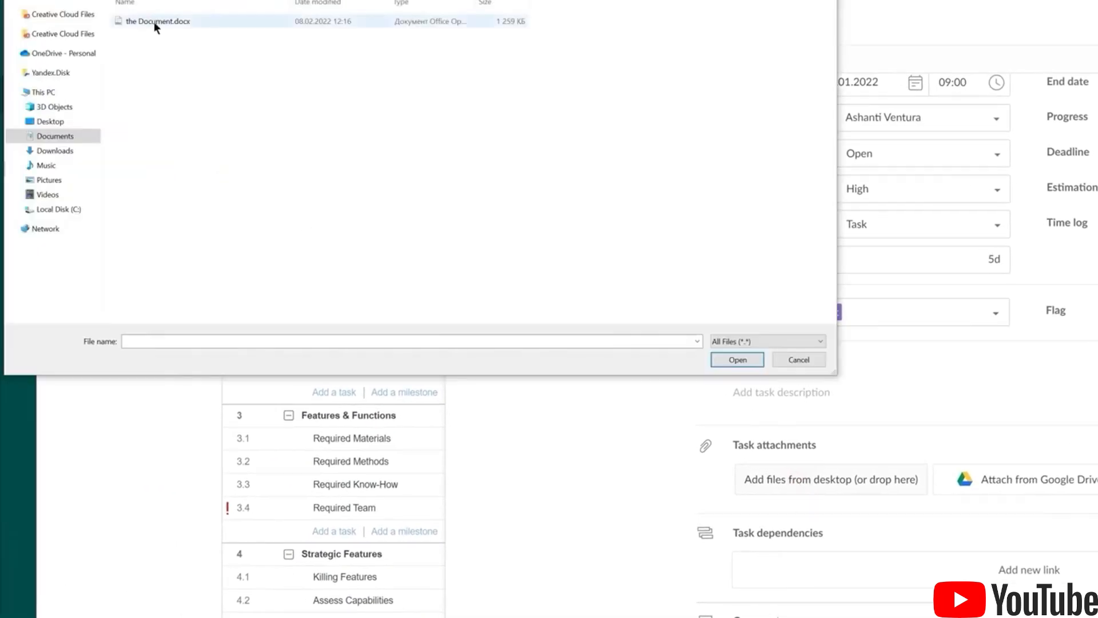
{"action": "left_click", "coordinate": [733, 361]}
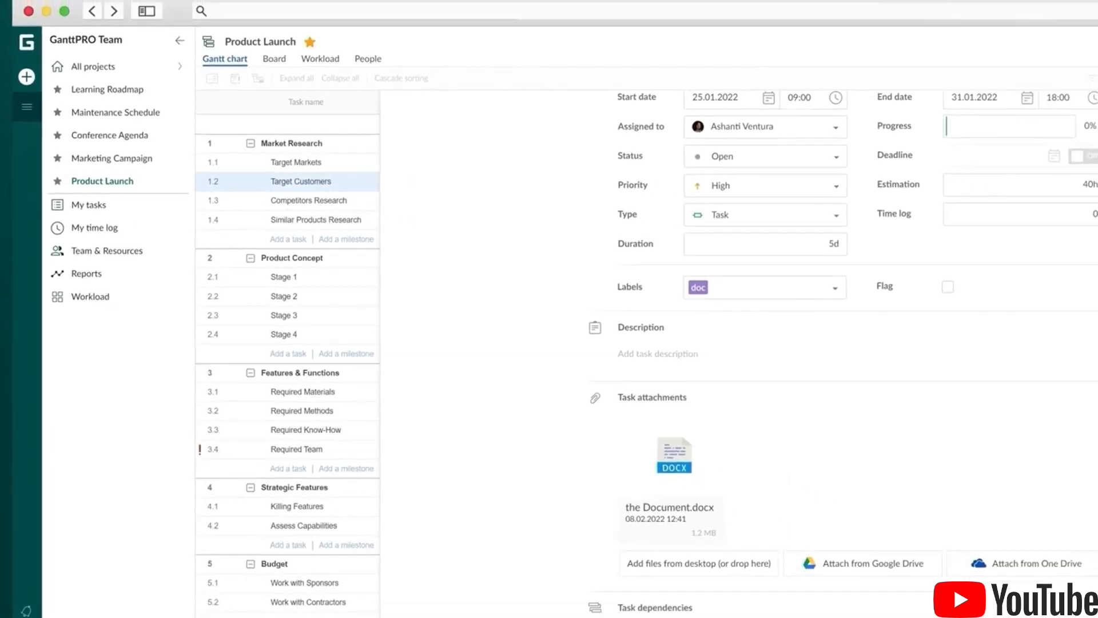
Export Product Launch as a landscape PDF, Product Launch.pdf, with the today marker off
{"action": "left_click", "coordinate": [1057, 117]}
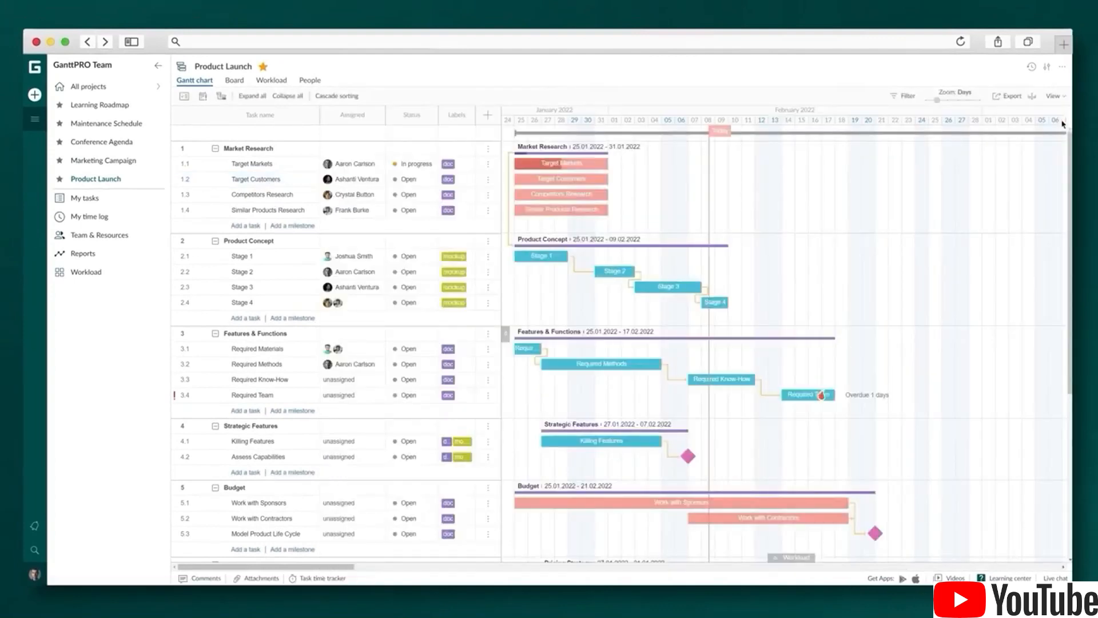
{"action": "left_click", "coordinate": [1008, 96]}
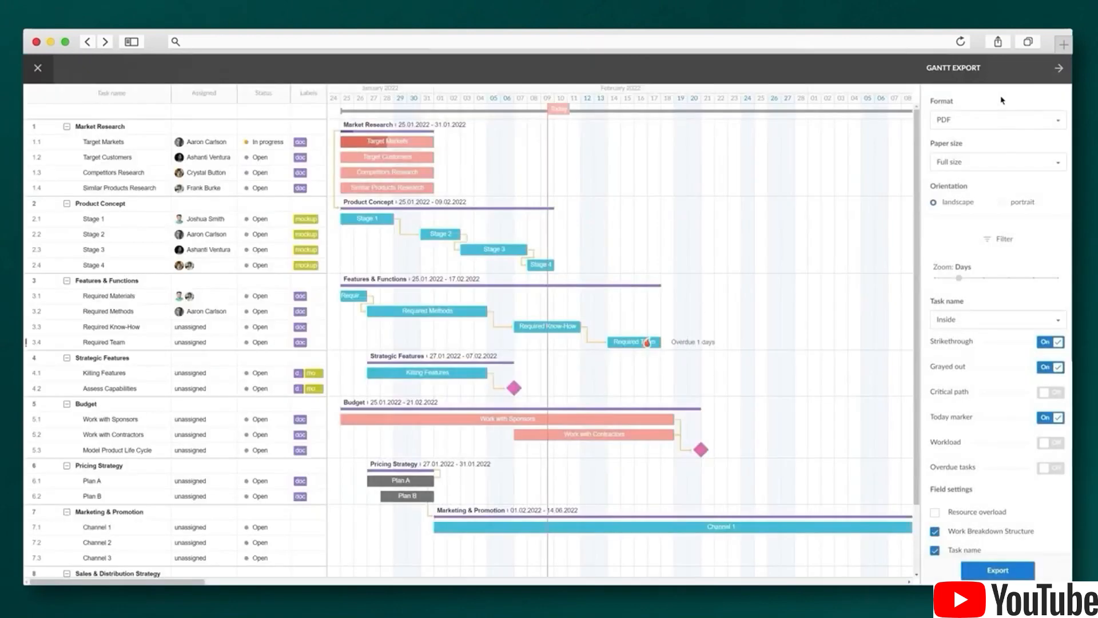
{"action": "left_click", "coordinate": [1048, 419]}
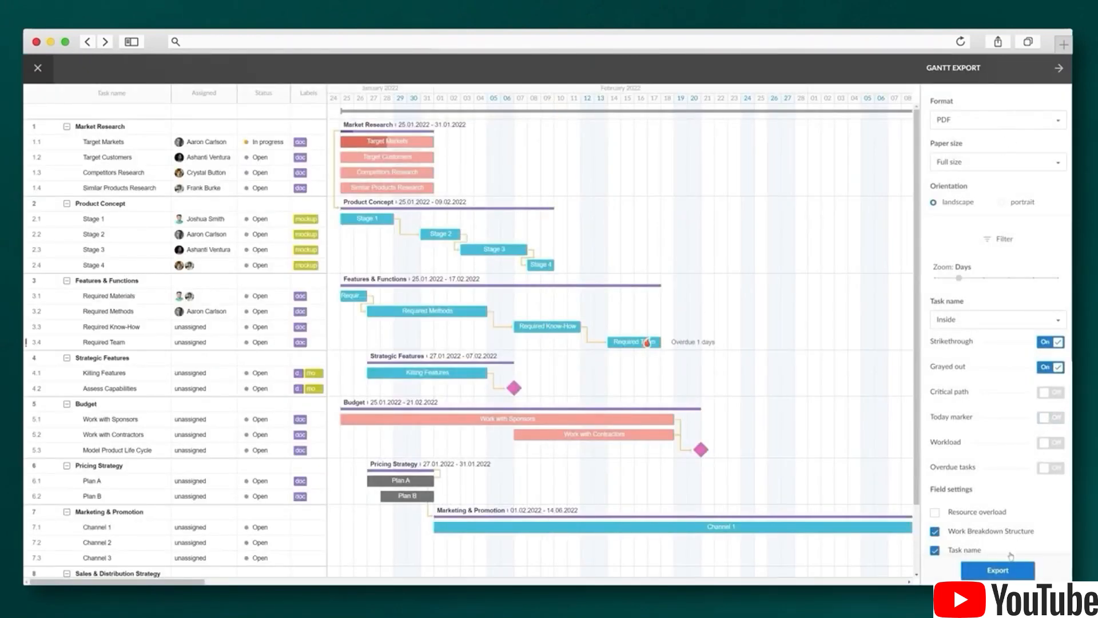
{"action": "left_click", "coordinate": [1001, 570]}
{"action": "left_click", "coordinate": [38, 69]}
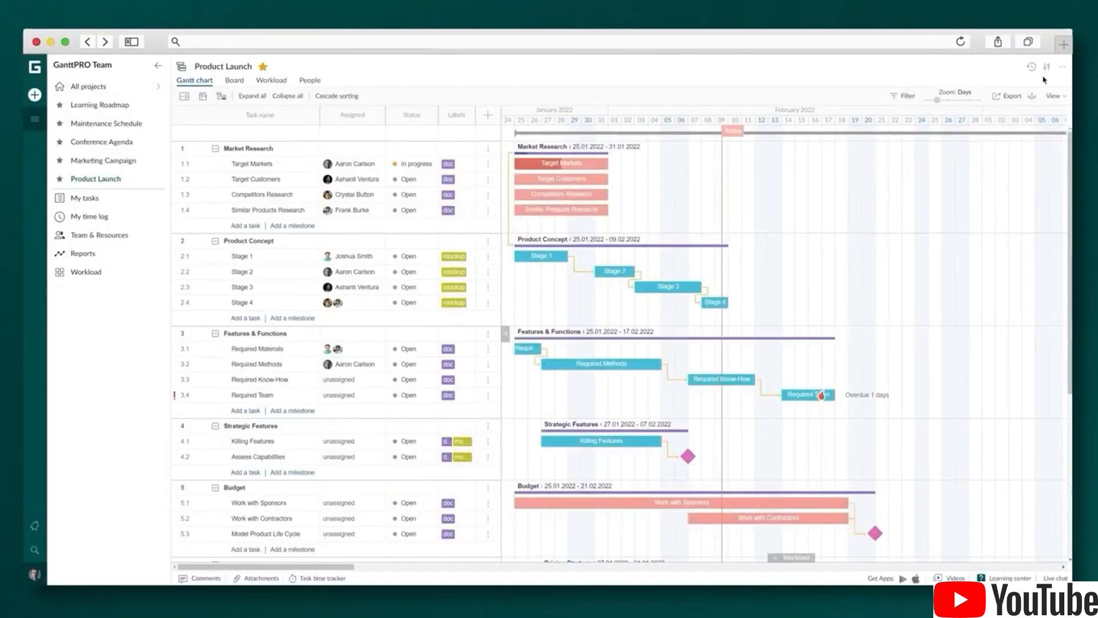
Create a public URL for Product Launch described as 'Presentation' and copy the link
{"action": "left_click", "coordinate": [1062, 67]}
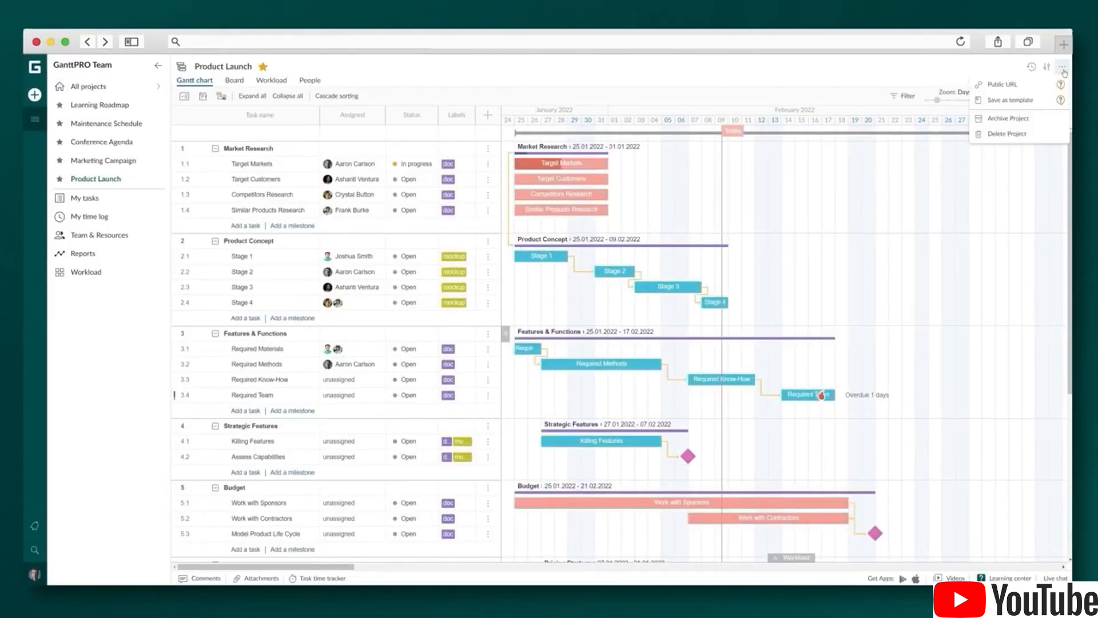
{"action": "left_click", "coordinate": [1036, 85]}
{"action": "left_click", "coordinate": [476, 212]}
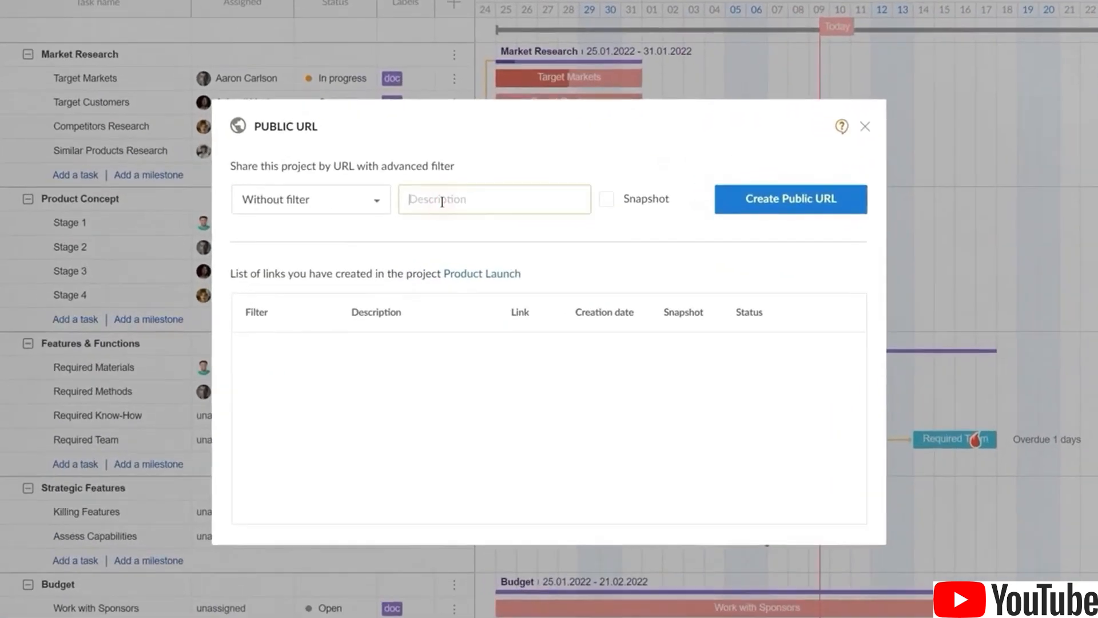
{"action": "type", "text": "Presentation"}
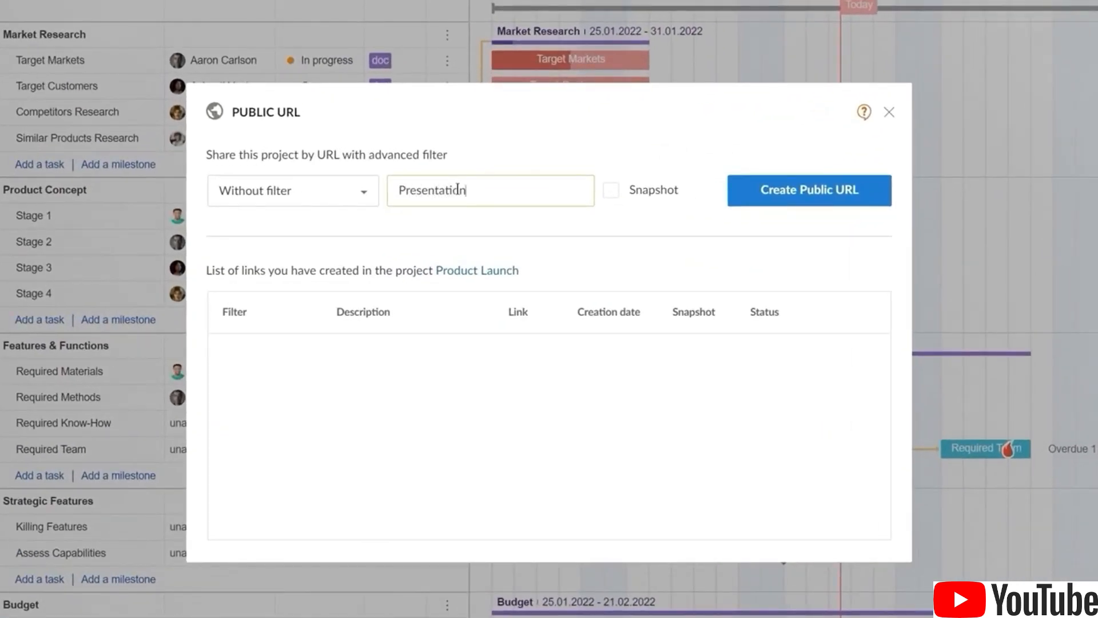
{"action": "left_click", "coordinate": [805, 194]}
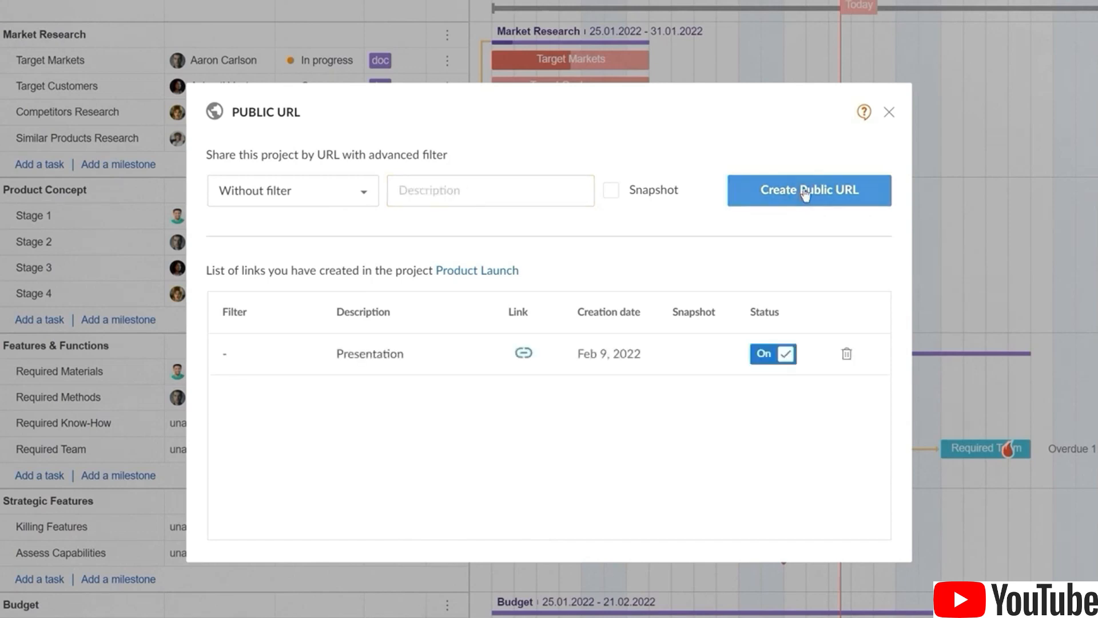
{"action": "left_click", "coordinate": [525, 354]}
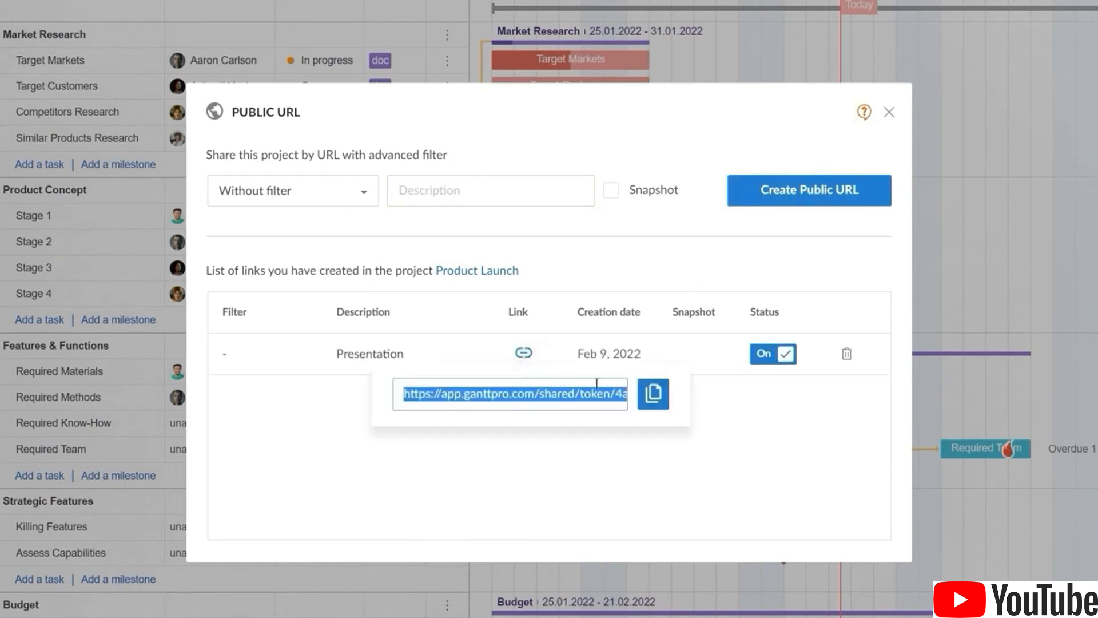
{"action": "left_click", "coordinate": [662, 406]}
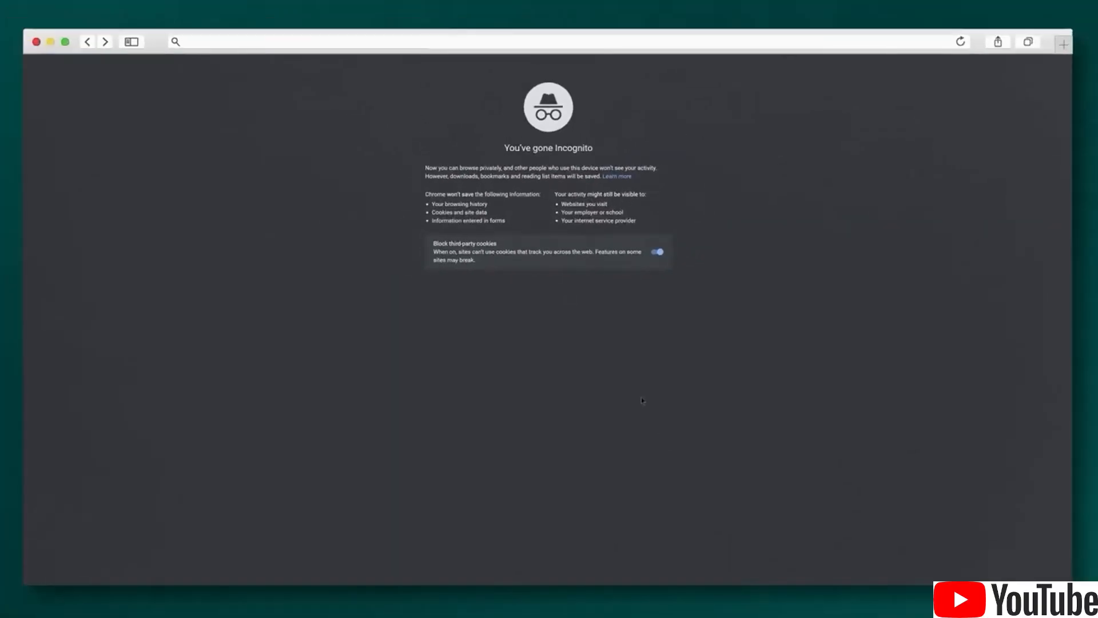
Paste the copied public link into the incognito window and load the read-only chart
{"action": "key", "text": "super+v"}
{"action": "key", "text": "Return"}
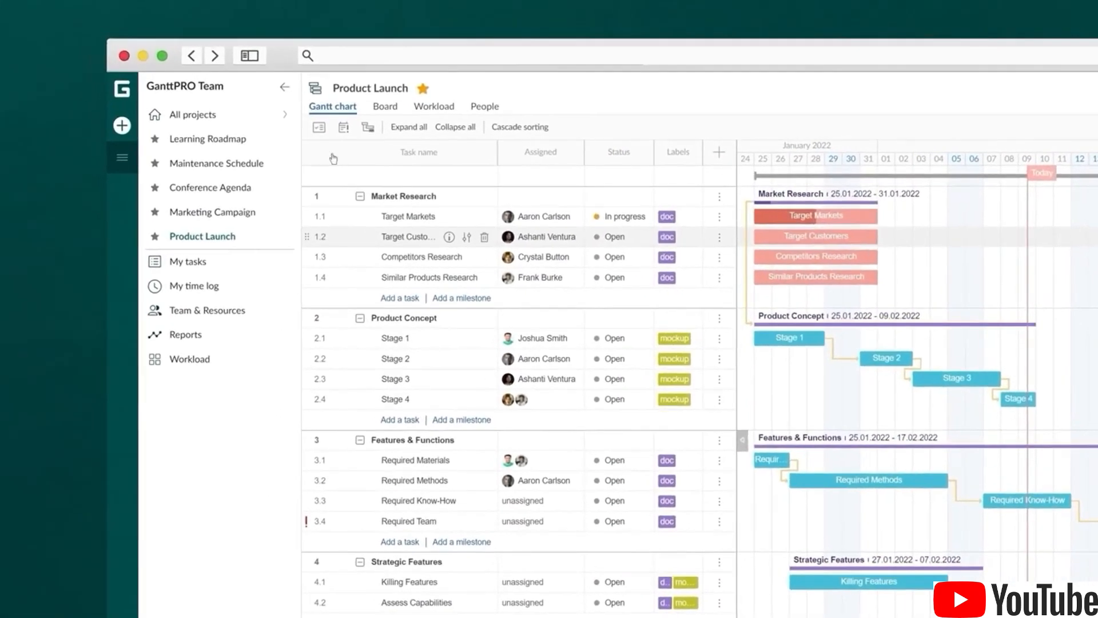
Create a project portfolio combining Product Launch and Marketing Campaign
{"action": "left_click", "coordinate": [129, 132]}
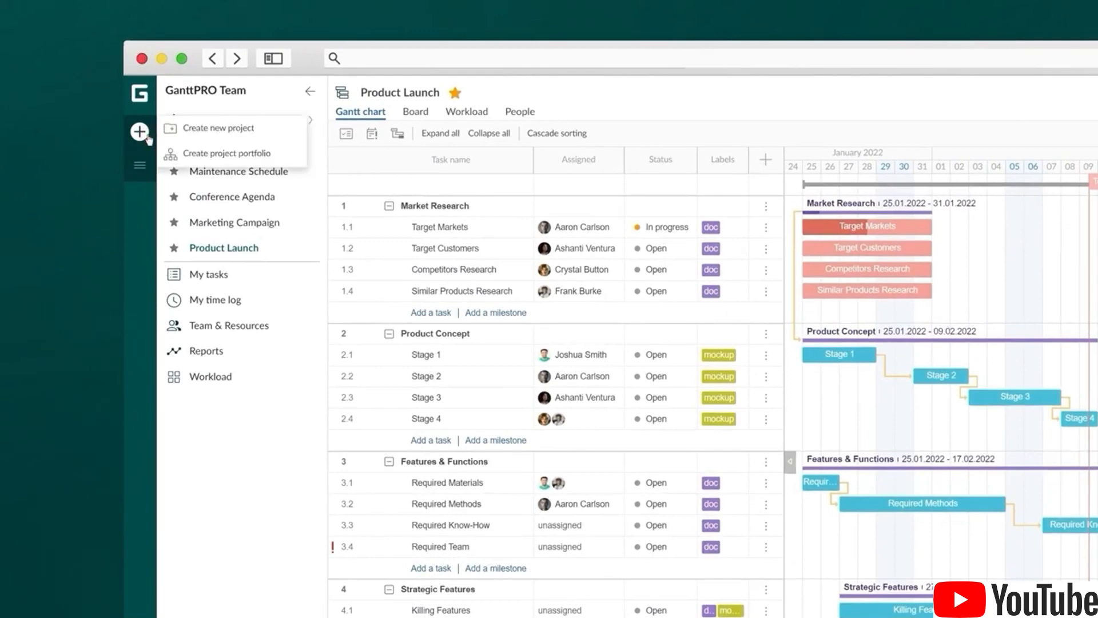
{"action": "left_click", "coordinate": [216, 155]}
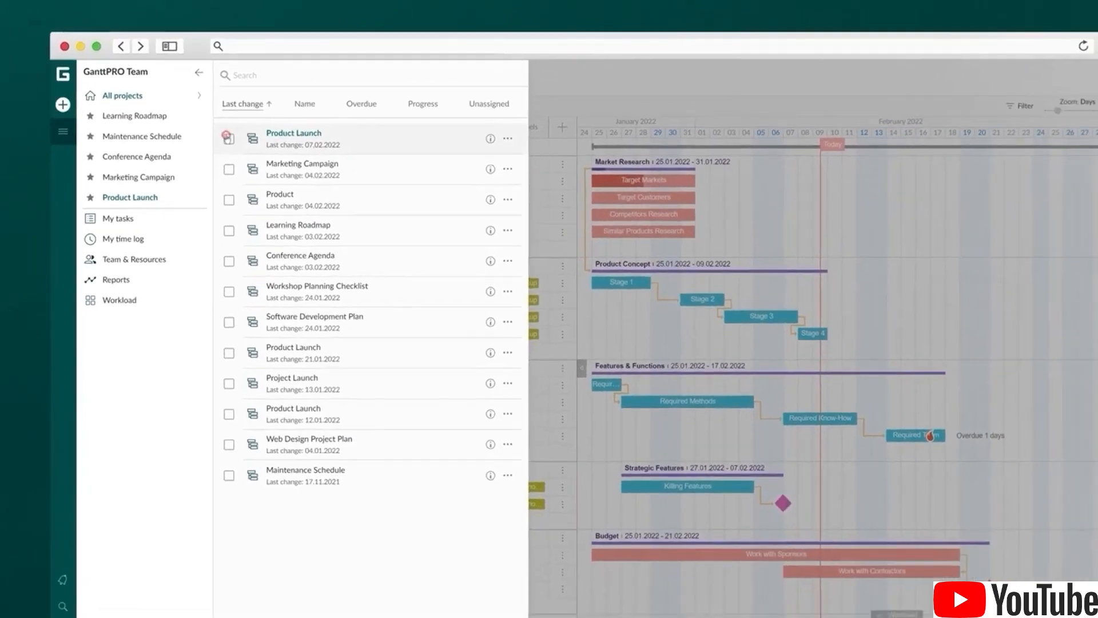
{"action": "left_click", "coordinate": [228, 137]}
{"action": "left_click", "coordinate": [229, 169]}
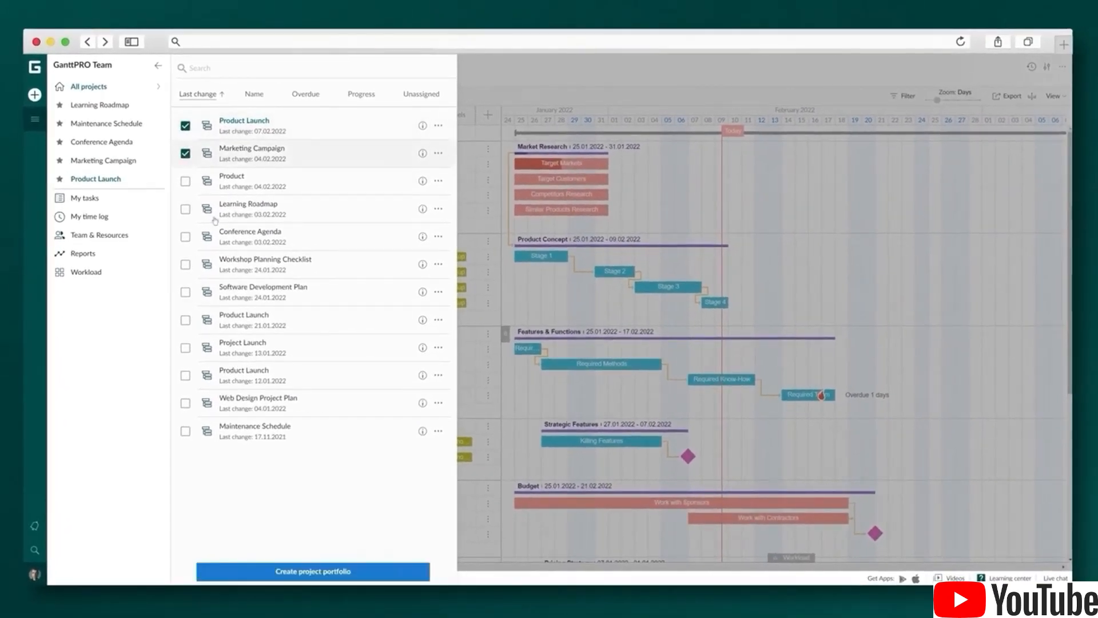
{"action": "left_click", "coordinate": [293, 570]}
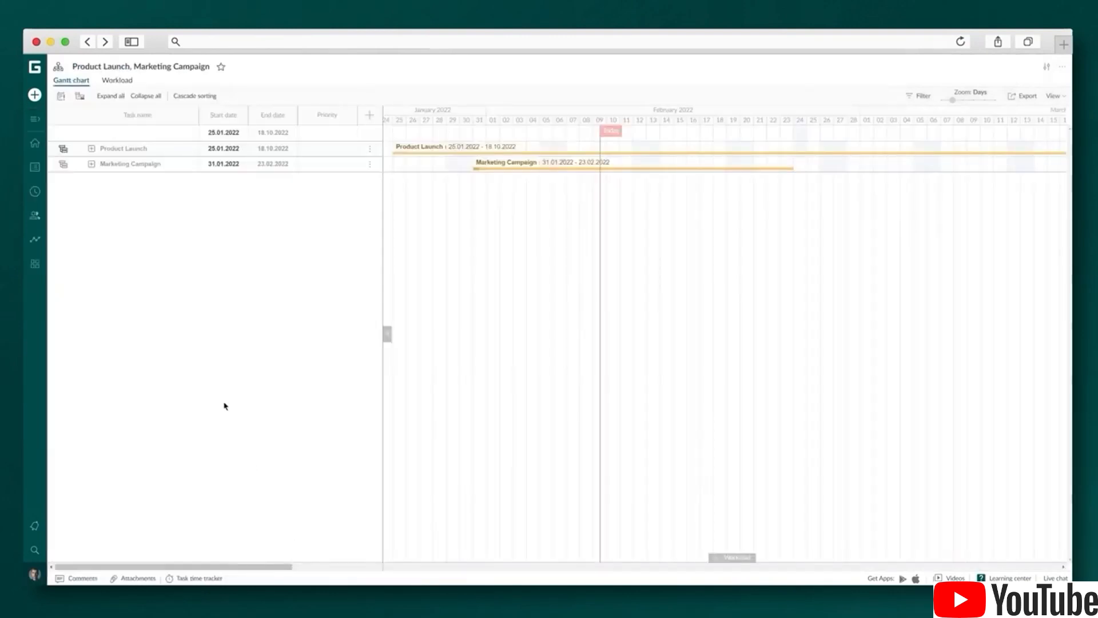
Expand all portfolio tasks and set the Function task's priority to High
{"action": "left_click", "coordinate": [111, 98]}
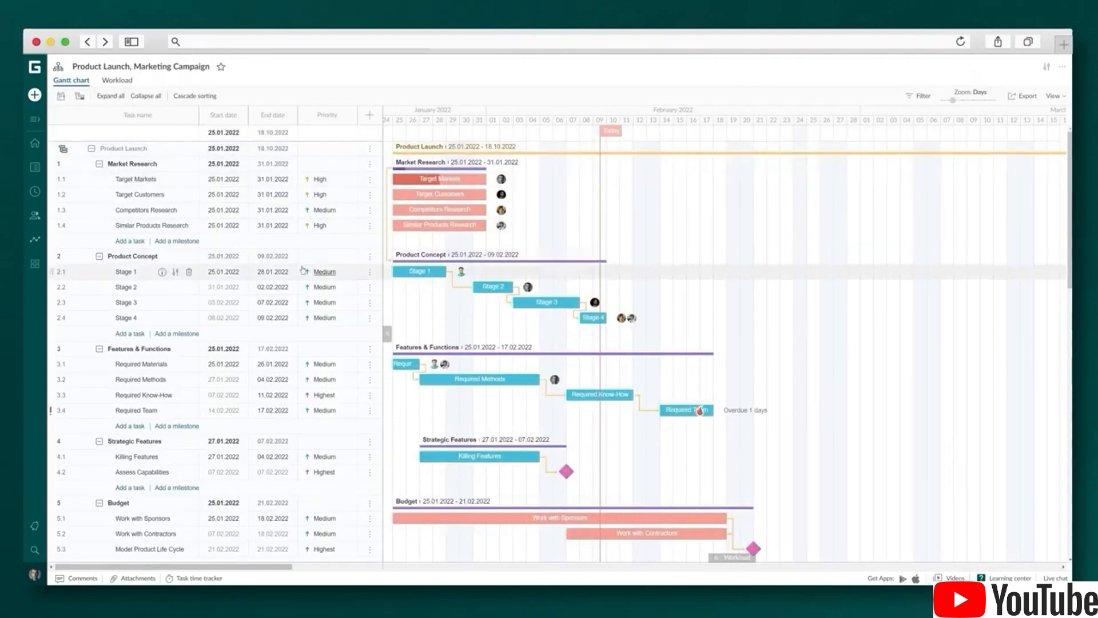
{"action": "scroll", "coordinate": [303, 270], "scroll_direction": "down", "scroll_amount": 3}
{"action": "scroll", "coordinate": [303, 270], "scroll_direction": "down", "scroll_amount": 10}
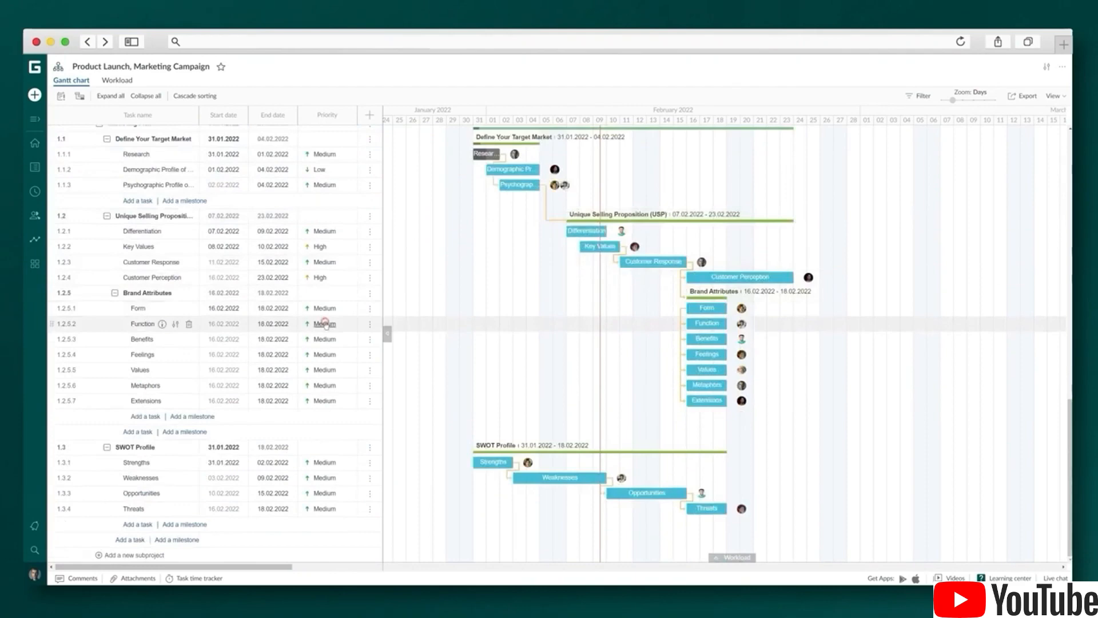
{"action": "left_click", "coordinate": [325, 324]}
{"action": "left_click", "coordinate": [337, 361]}
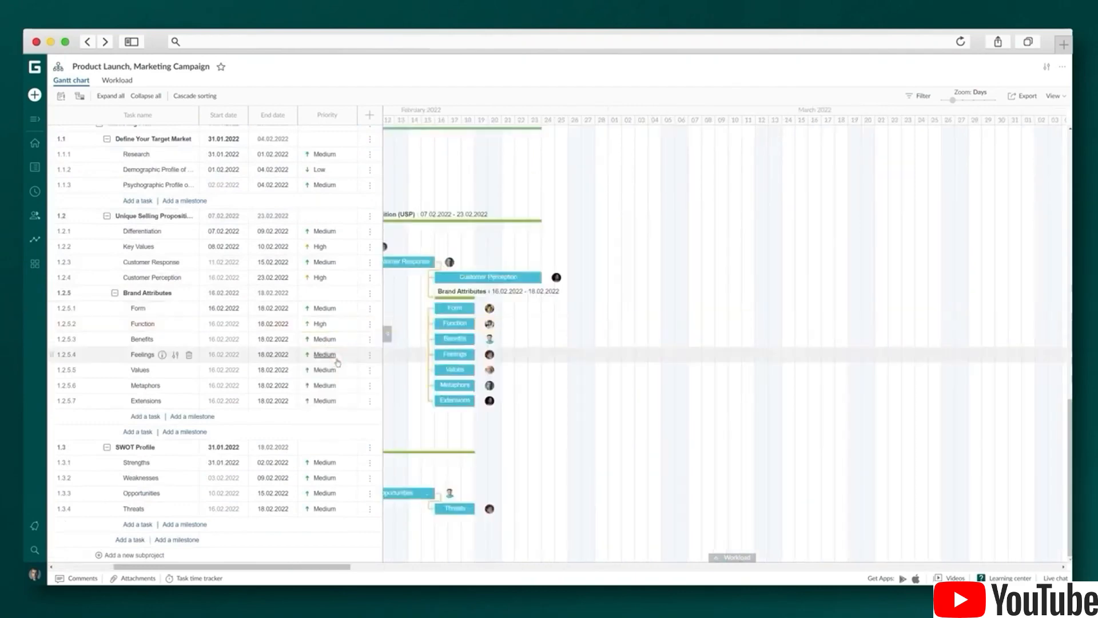